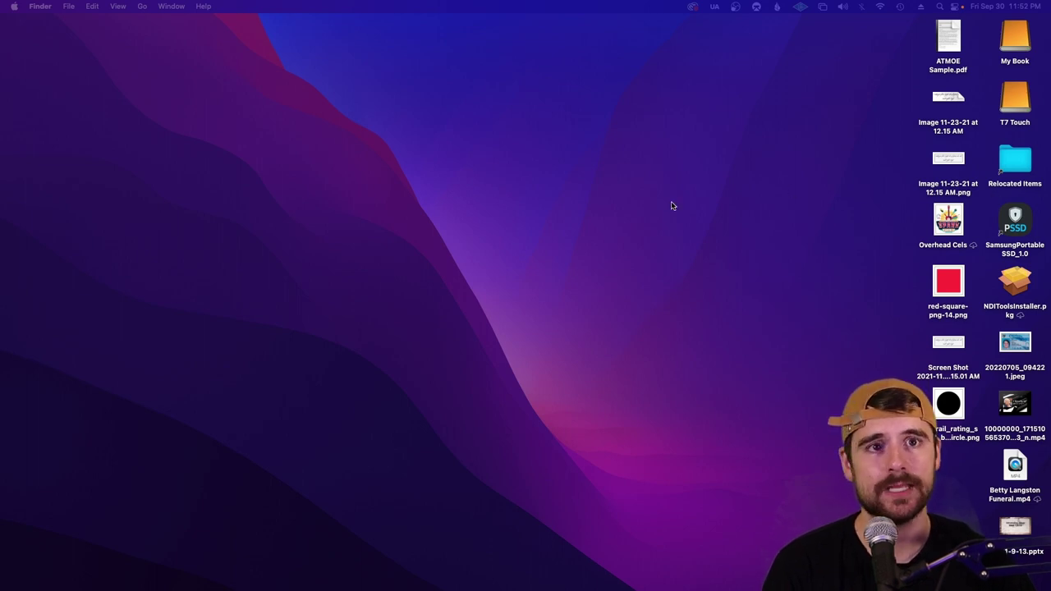
# Open Proclaim and create a new blank presentation
pyautogui.moveTo(669, 586)
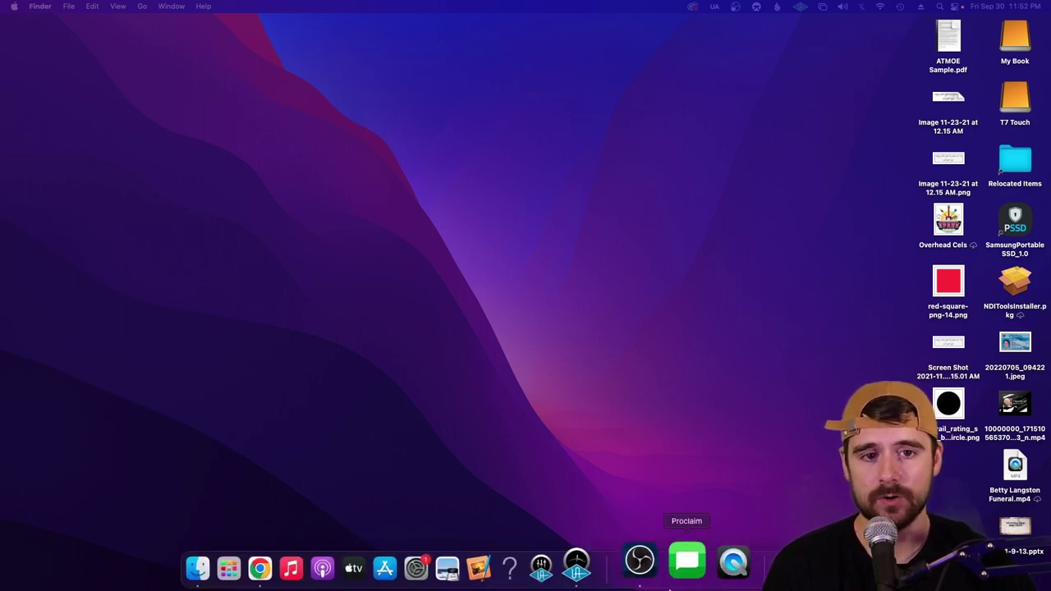
pyautogui.click(678, 558)
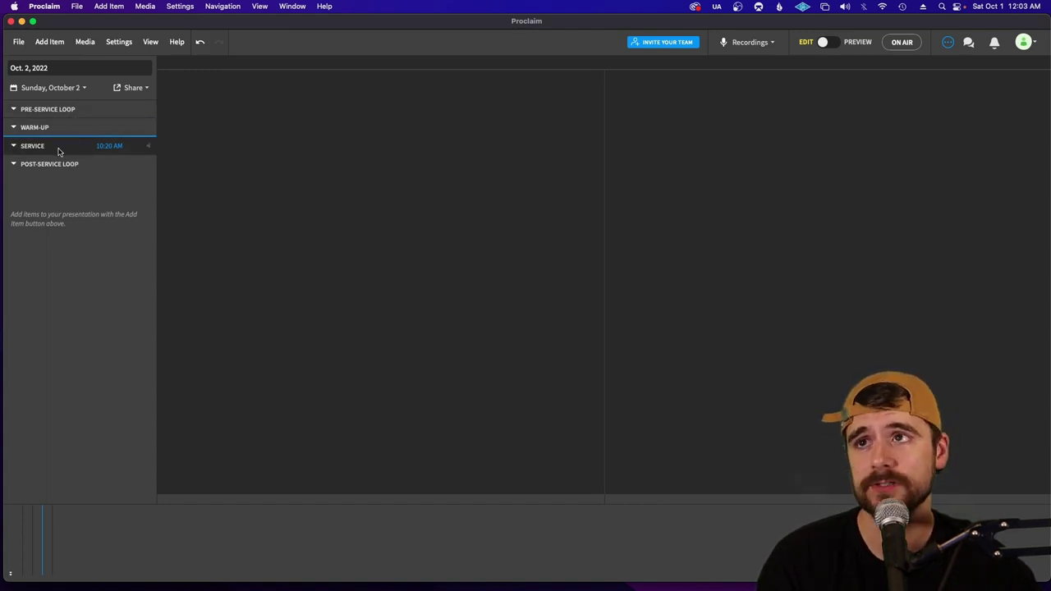
pyautogui.moveTo(61, 164)
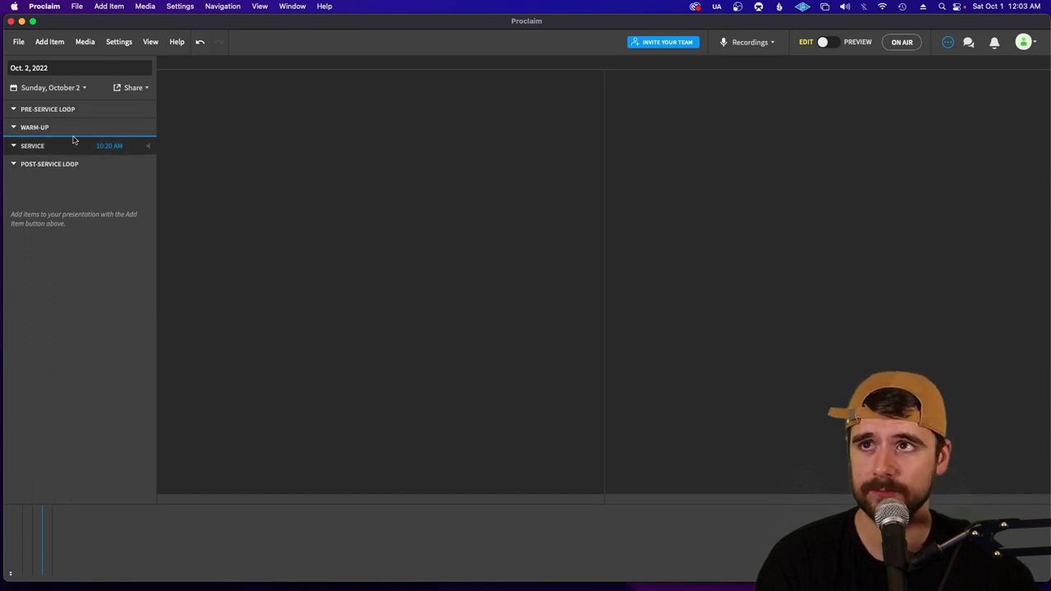
pyautogui.moveTo(74, 115)
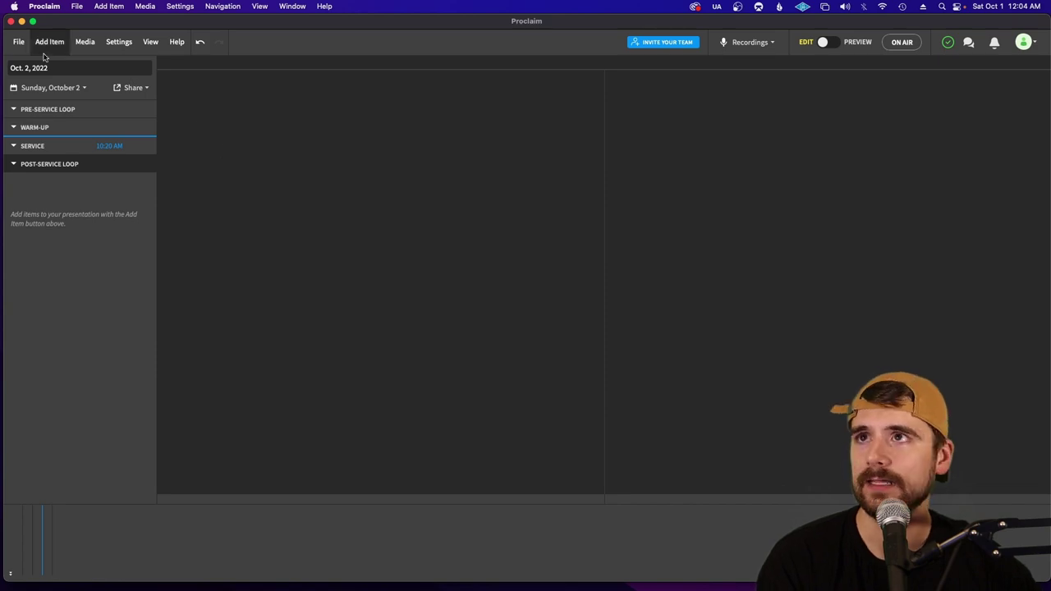
pyautogui.click(18, 42)
pyautogui.moveTo(27, 65)
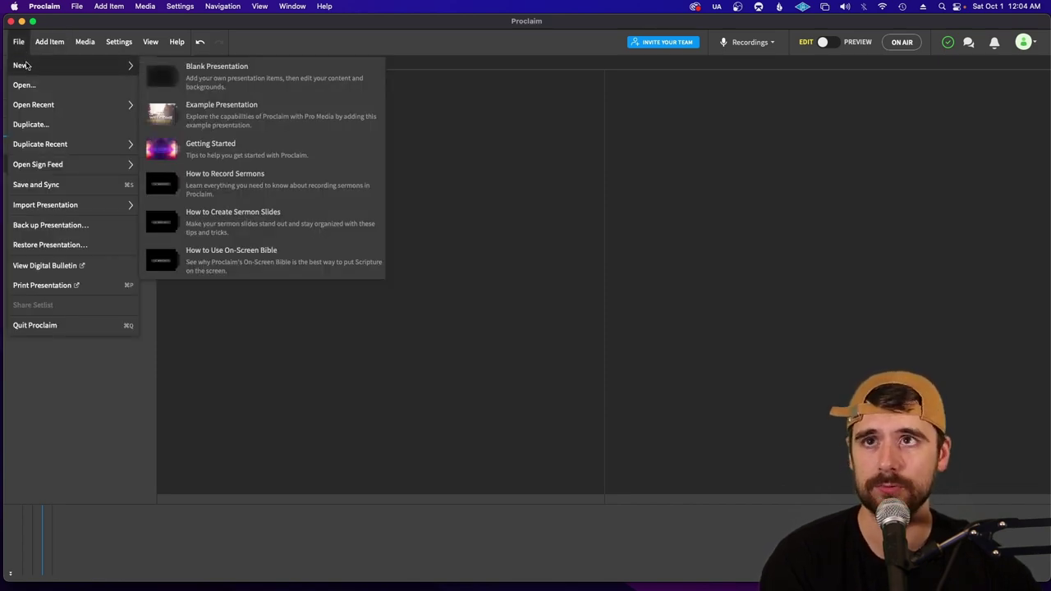
pyautogui.click(208, 80)
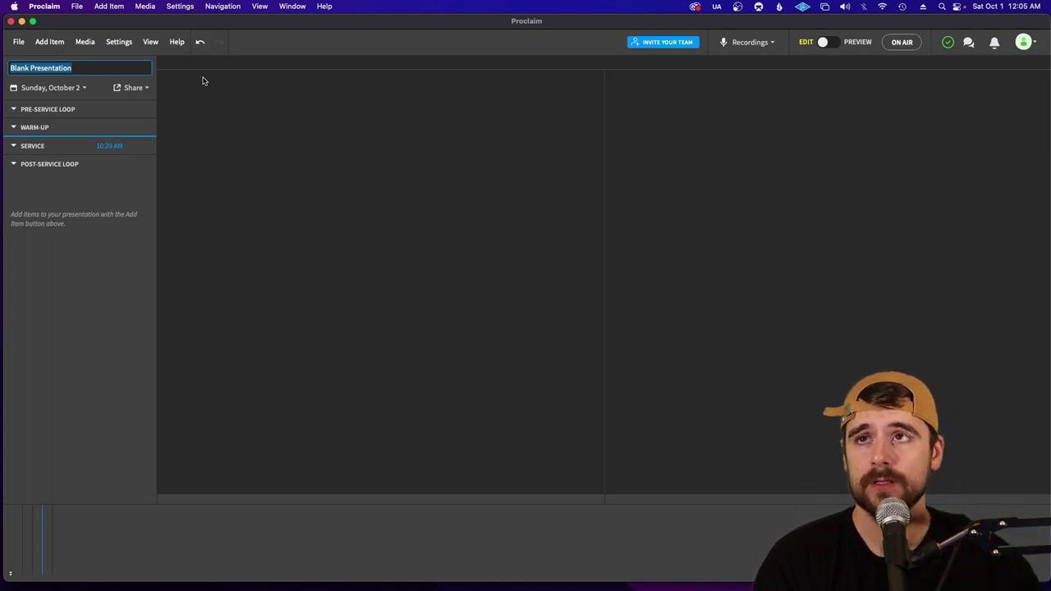
pyautogui.click(269, 99)
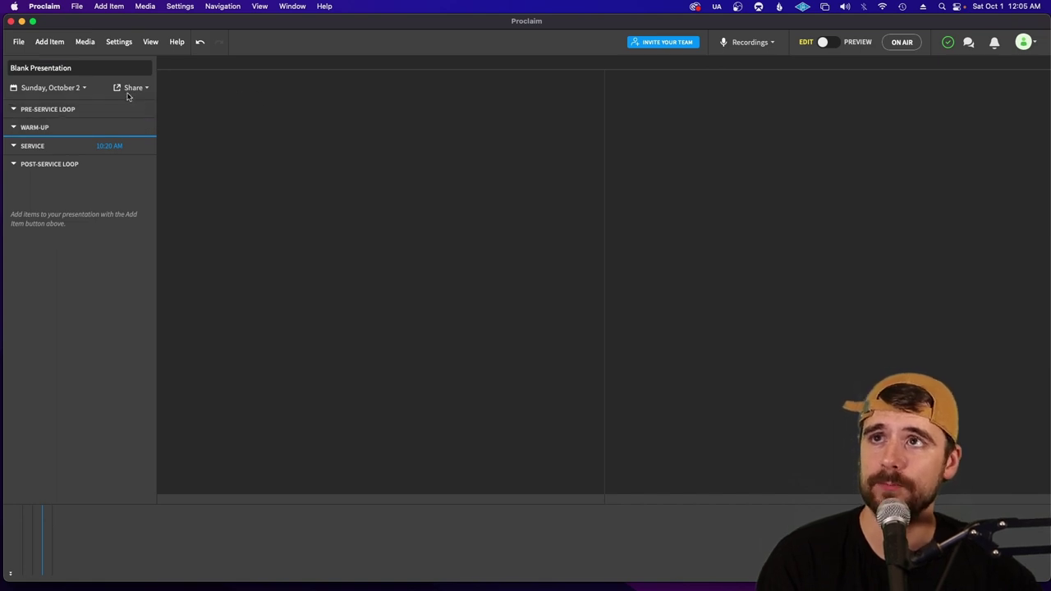
# Rename the blank presentation as "Oct. 2, 2022"
pyautogui.doubleClick(118, 70)
pyautogui.tripleClick(118, 69)
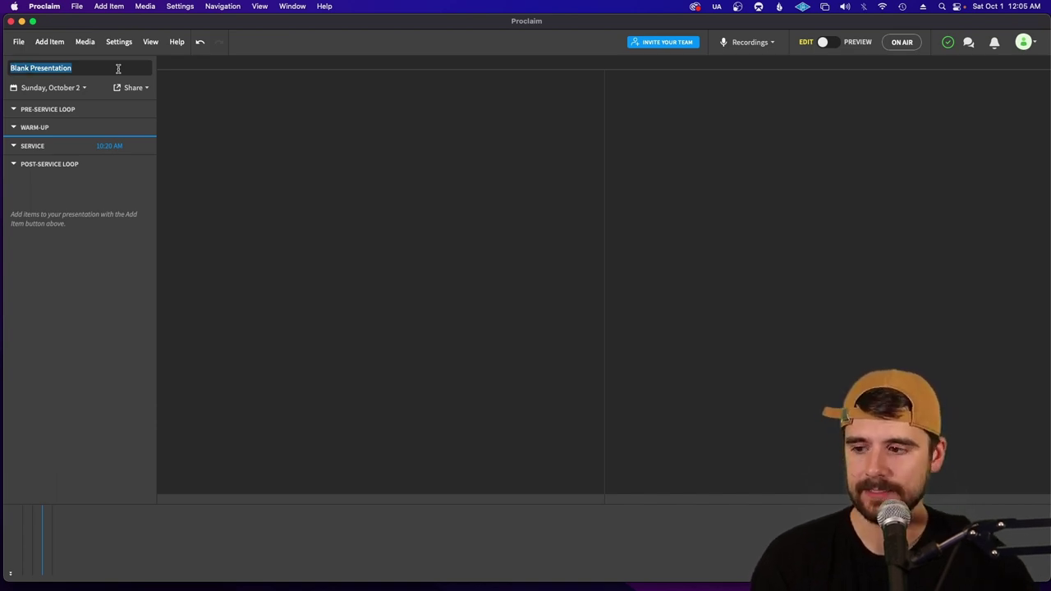
pyautogui.write('Oct,')
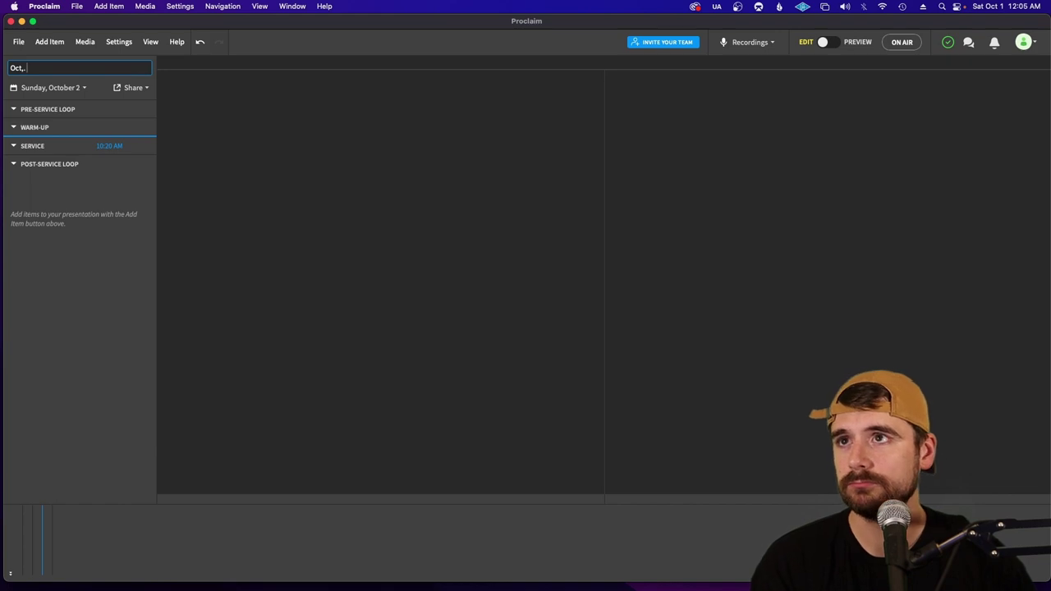
pyautogui.write('. 2')
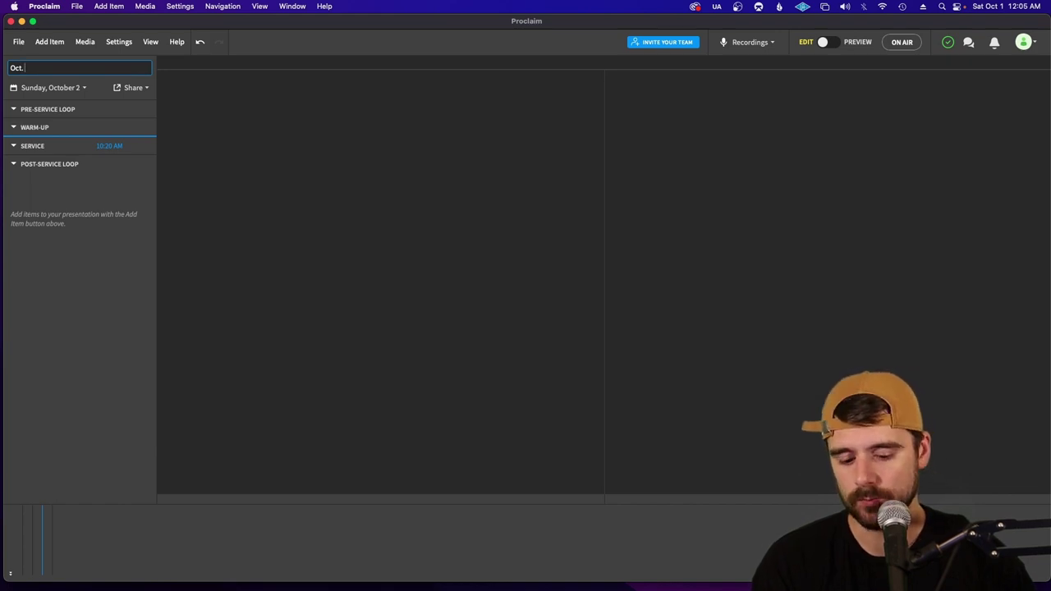
pyautogui.write(', 202')
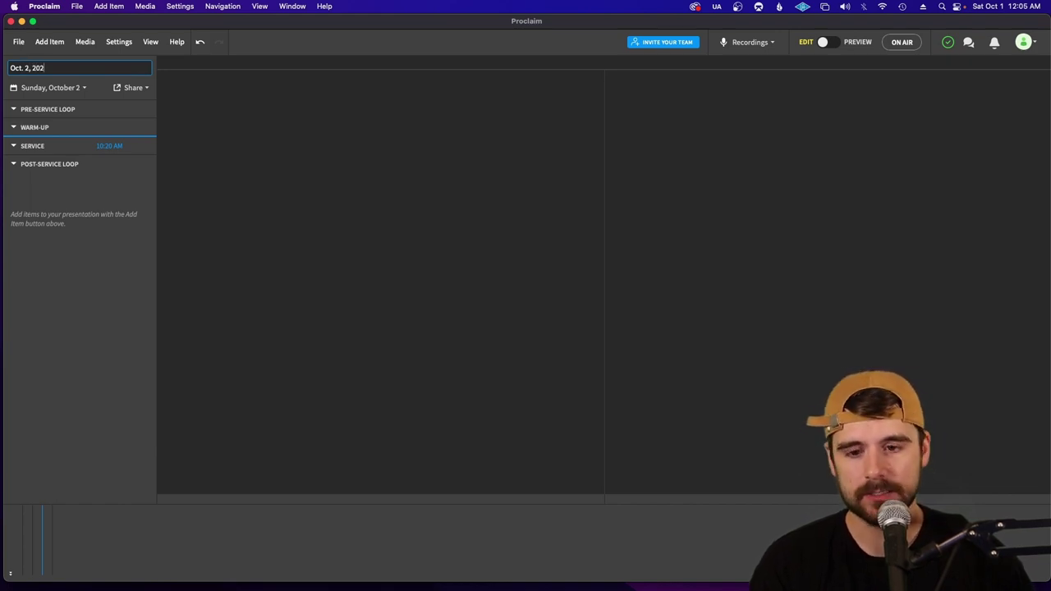
pyautogui.write('2')
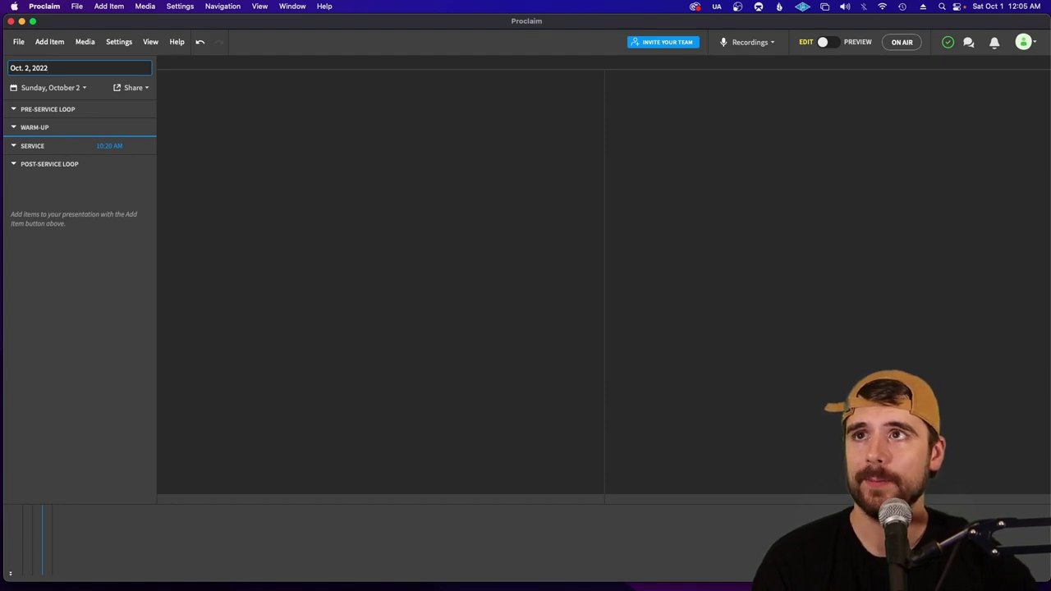
# Change the presentation date to Sunday, October 23, and return it to Sunday, October 2
pyautogui.click(83, 88)
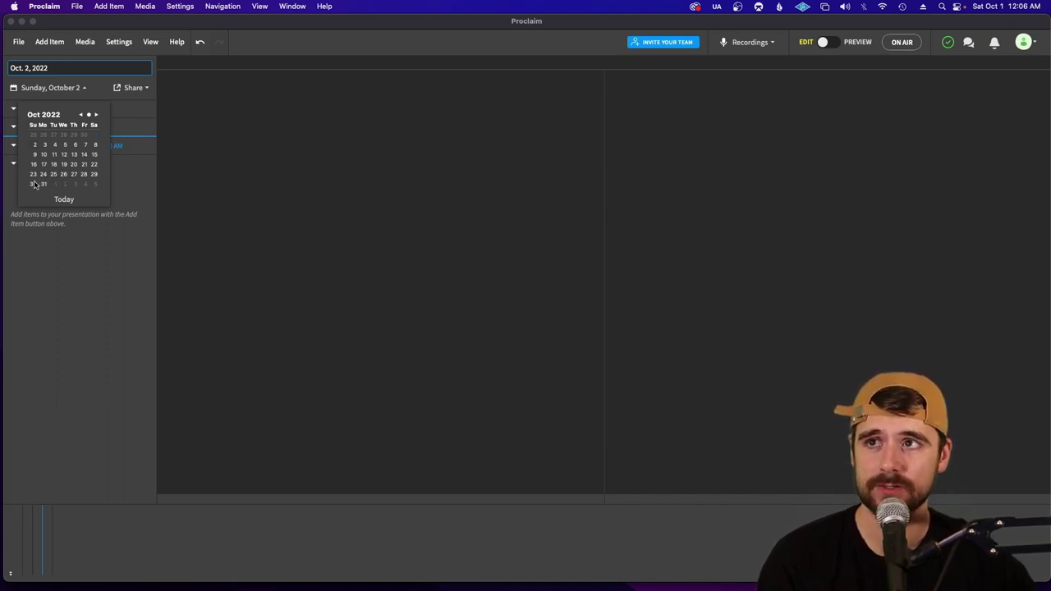
pyautogui.click(34, 176)
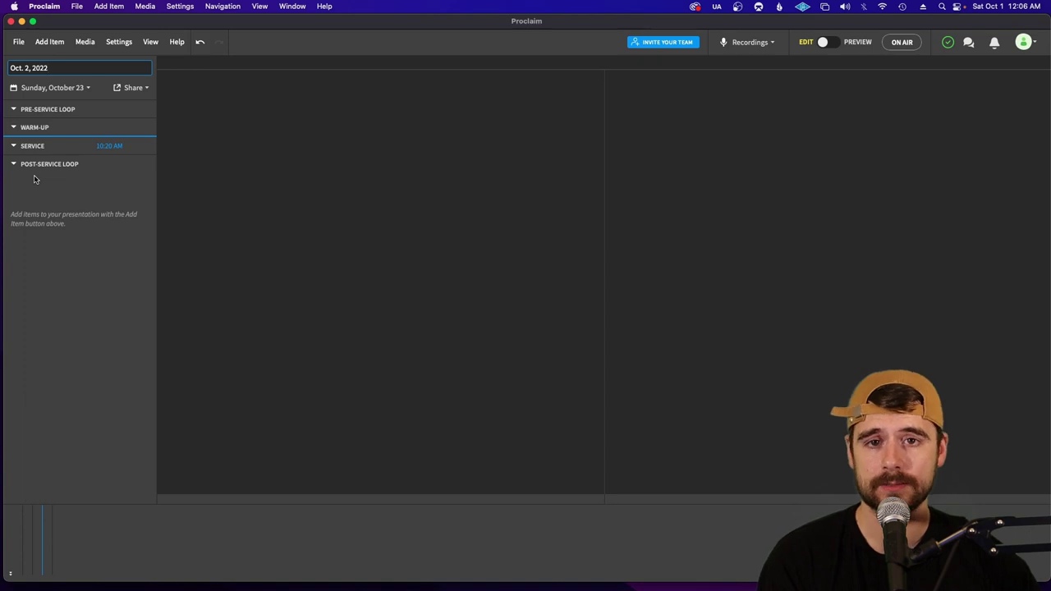
pyautogui.click(71, 88)
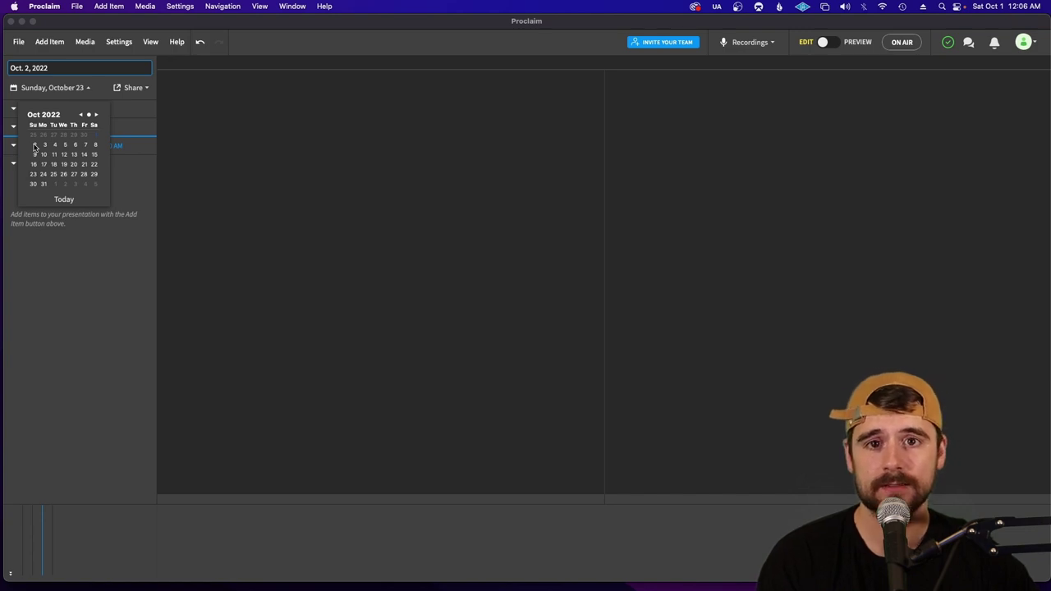
pyautogui.click(34, 146)
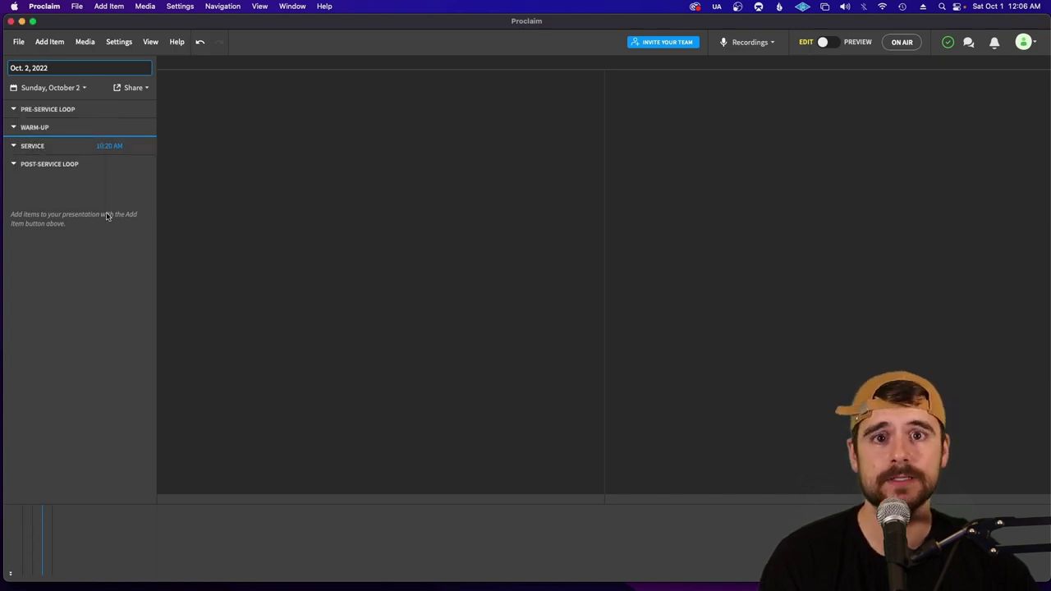
pyautogui.click(174, 218)
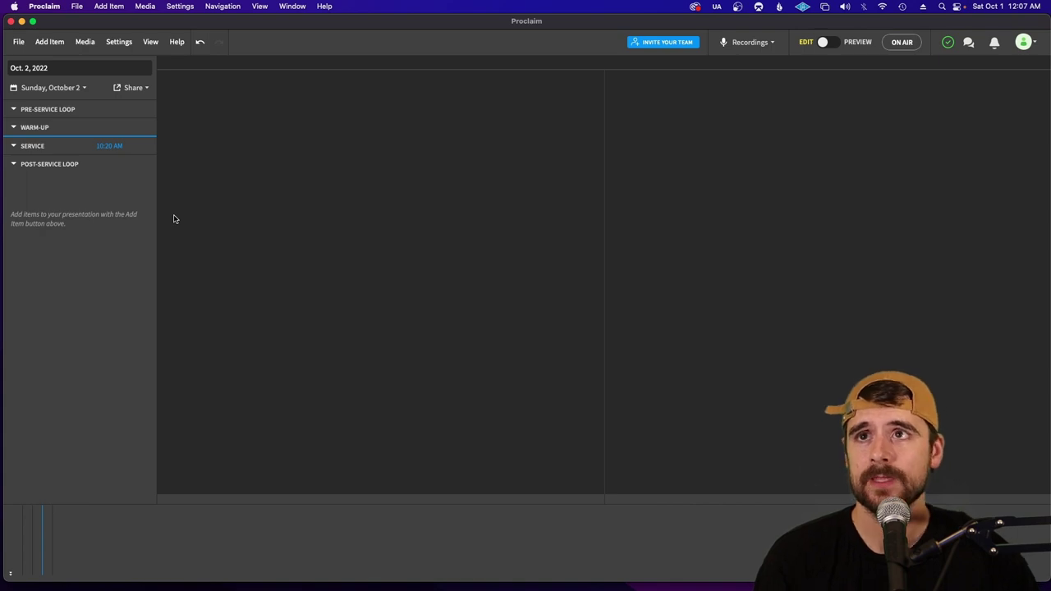
# Add a song item to the Service section using "10,000 Reasons (Bless The Lord)" from SongSelect, with the Main Arrangement
pyautogui.click(47, 46)
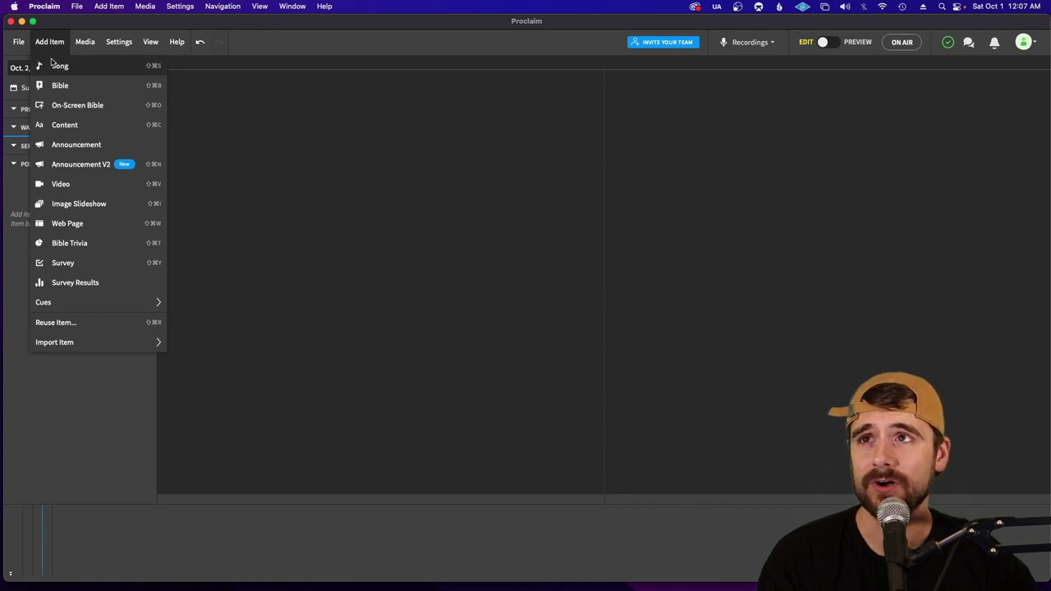
pyautogui.click(53, 65)
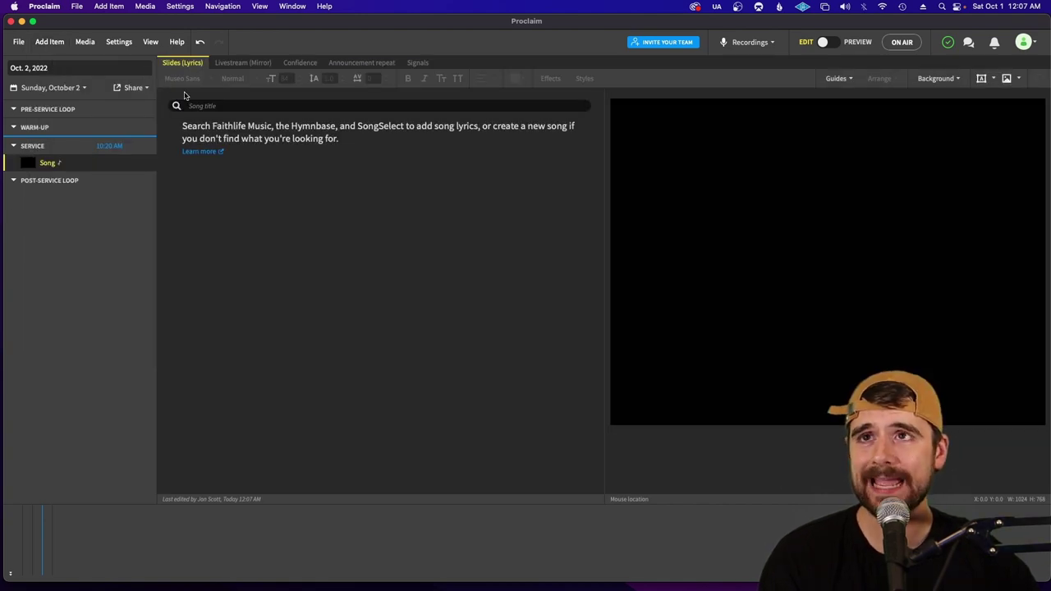
pyautogui.click(204, 106)
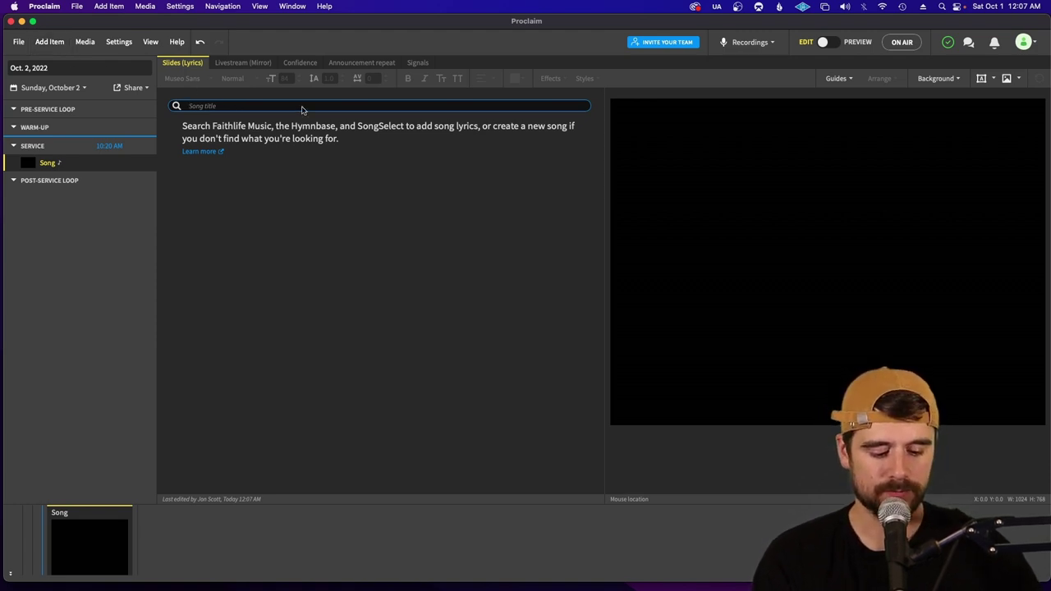
pyautogui.write('10,')
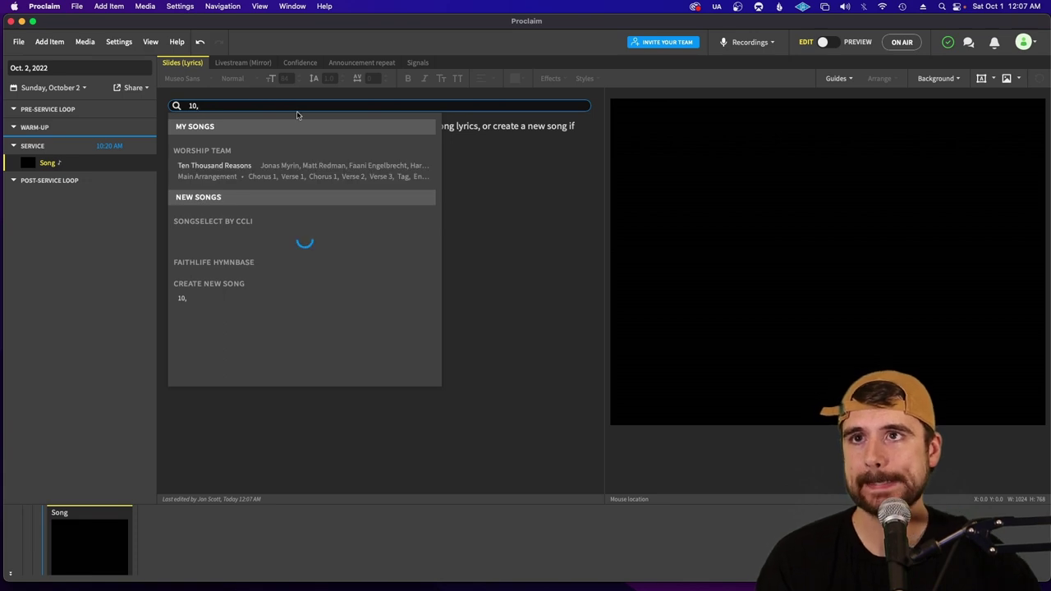
pyautogui.moveTo(293, 166)
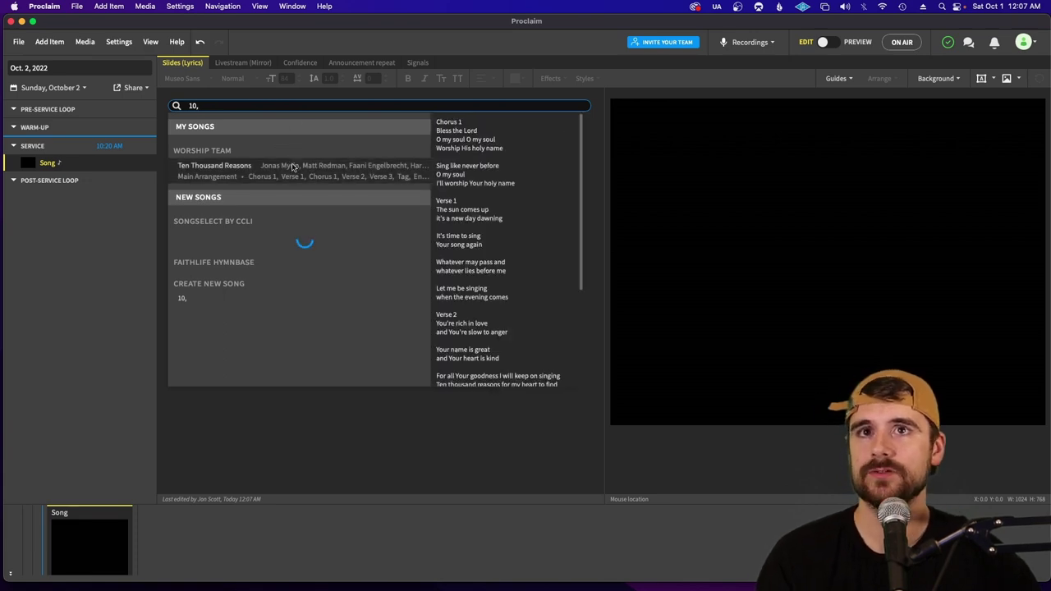
pyautogui.press('BackSpace')
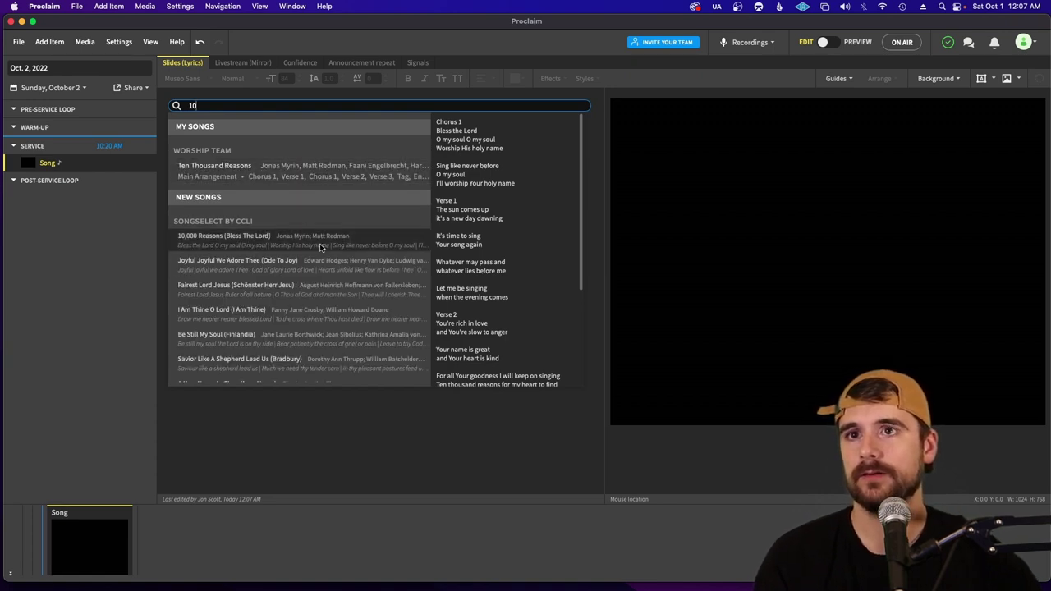
pyautogui.click(329, 237)
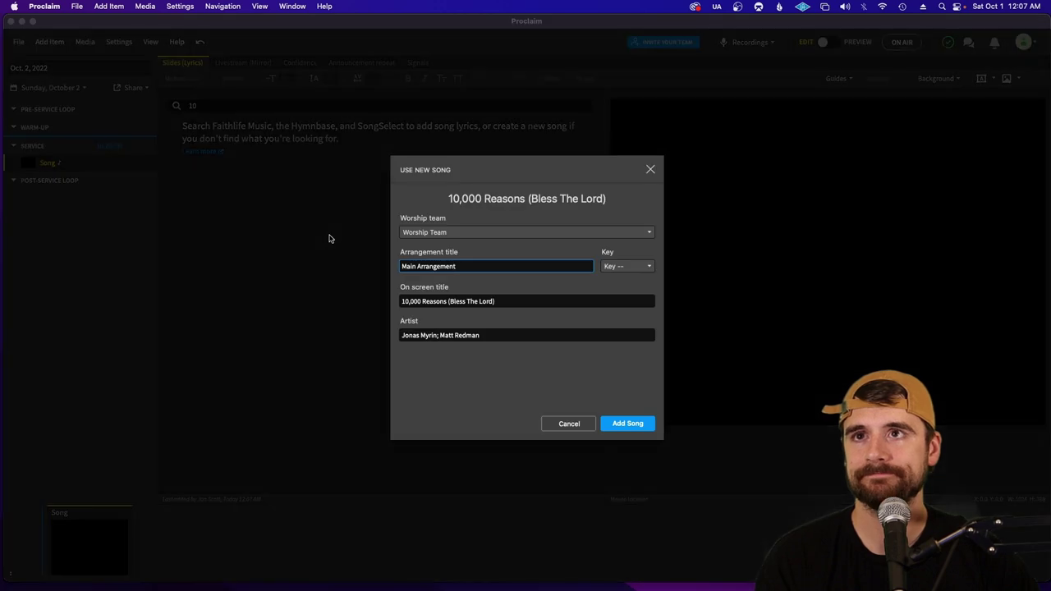
pyautogui.click(629, 423)
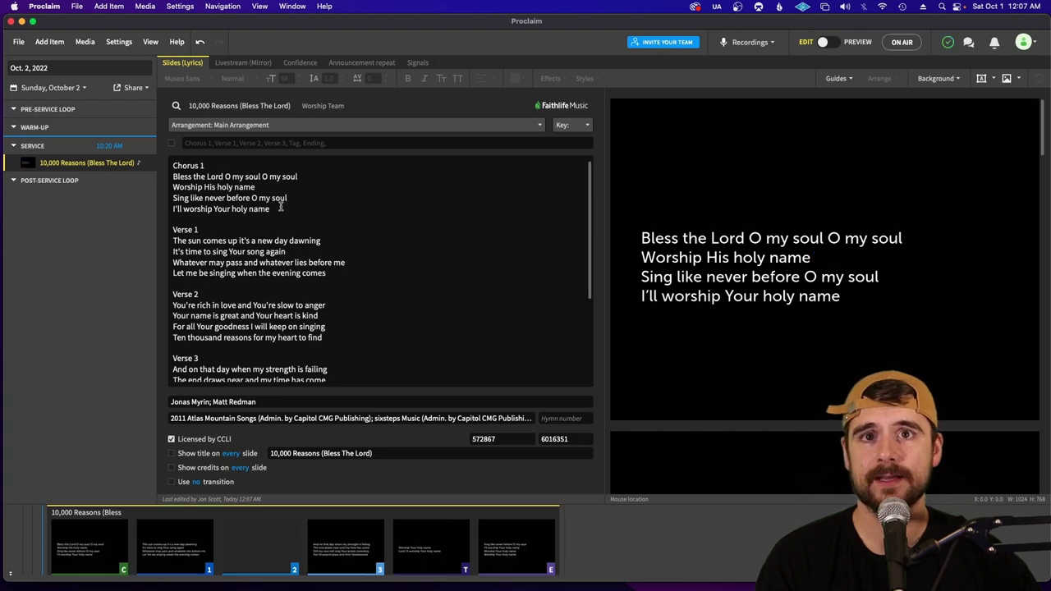
# Widen the lyrics text box on both sides to the full slide width of 1024 and check the verse slides
pyautogui.scroll(-3, 279, 210)
pyautogui.scroll(-5, 642, 254)
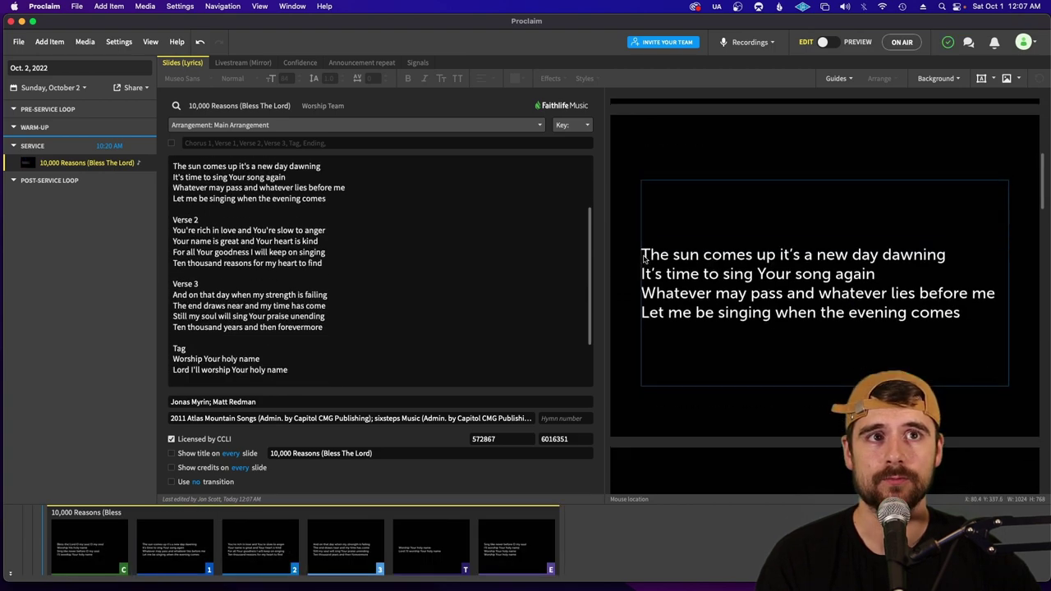
pyautogui.scroll(5, 643, 254)
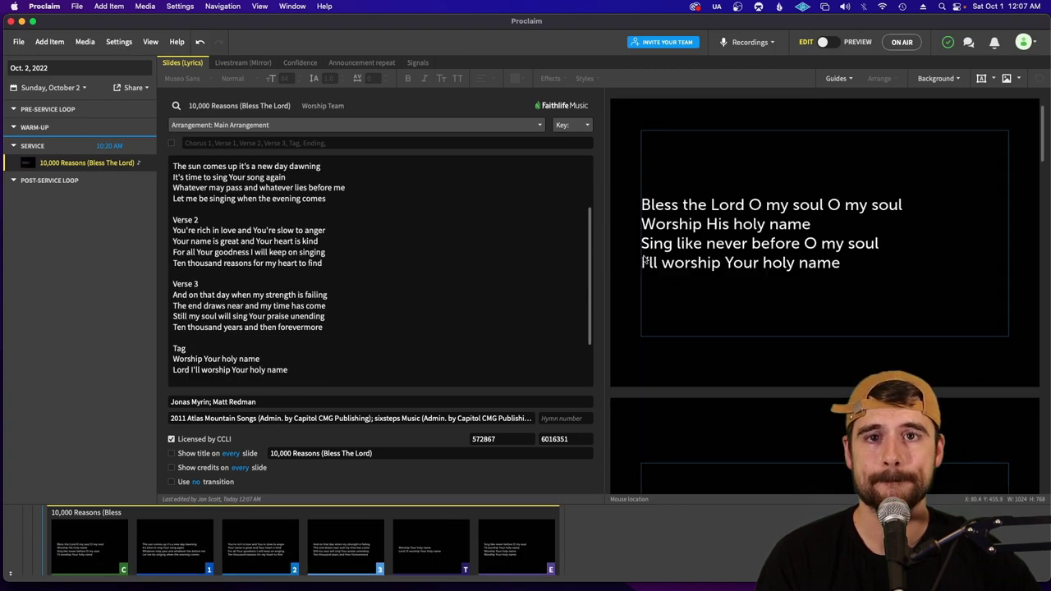
pyautogui.click(390, 219)
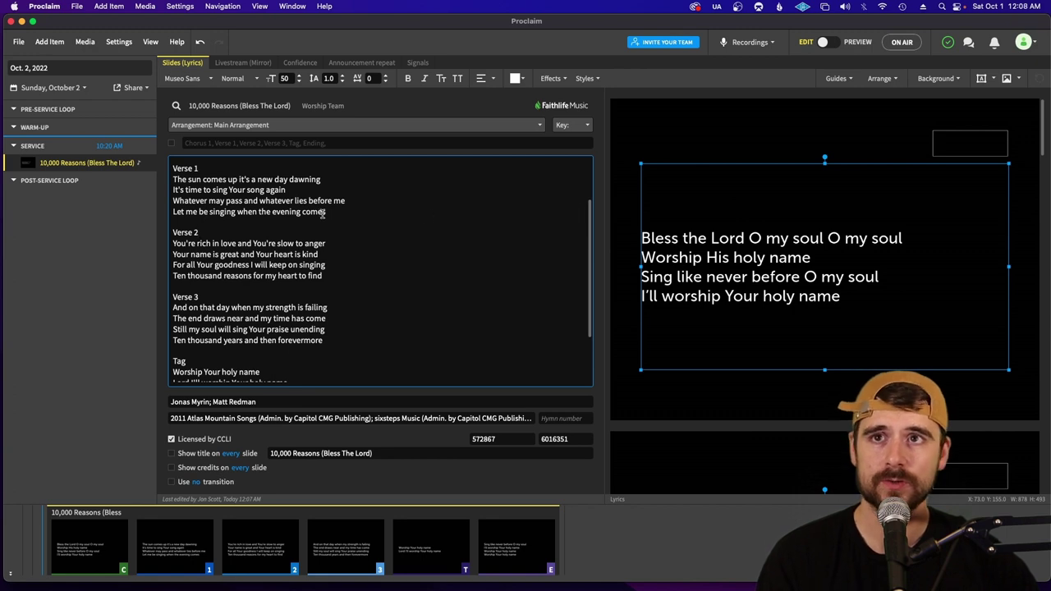
pyautogui.moveTo(337, 339); pyautogui.dragTo(147, 164)
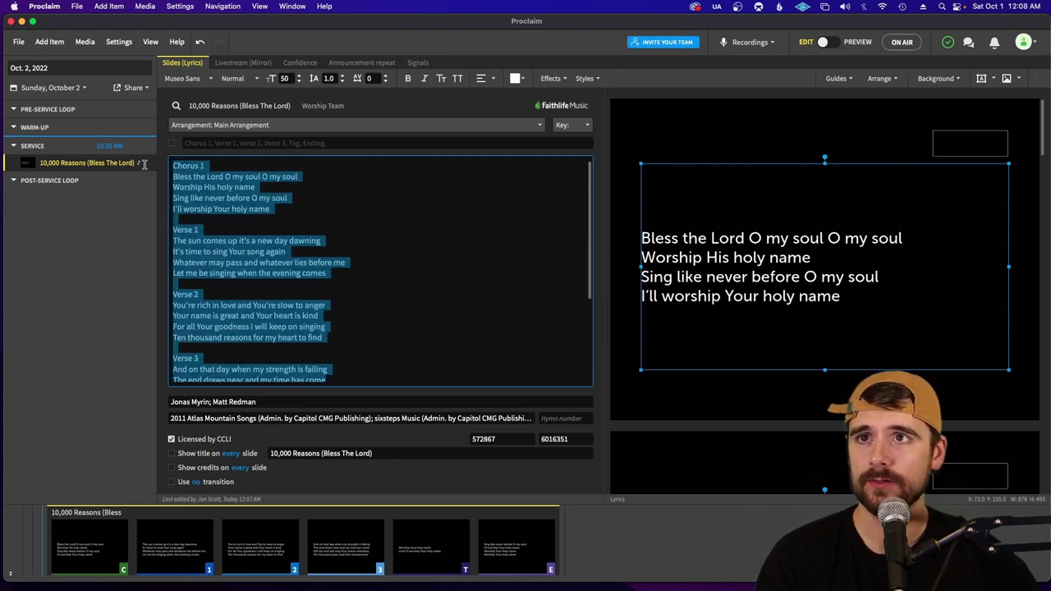
pyautogui.click(267, 208)
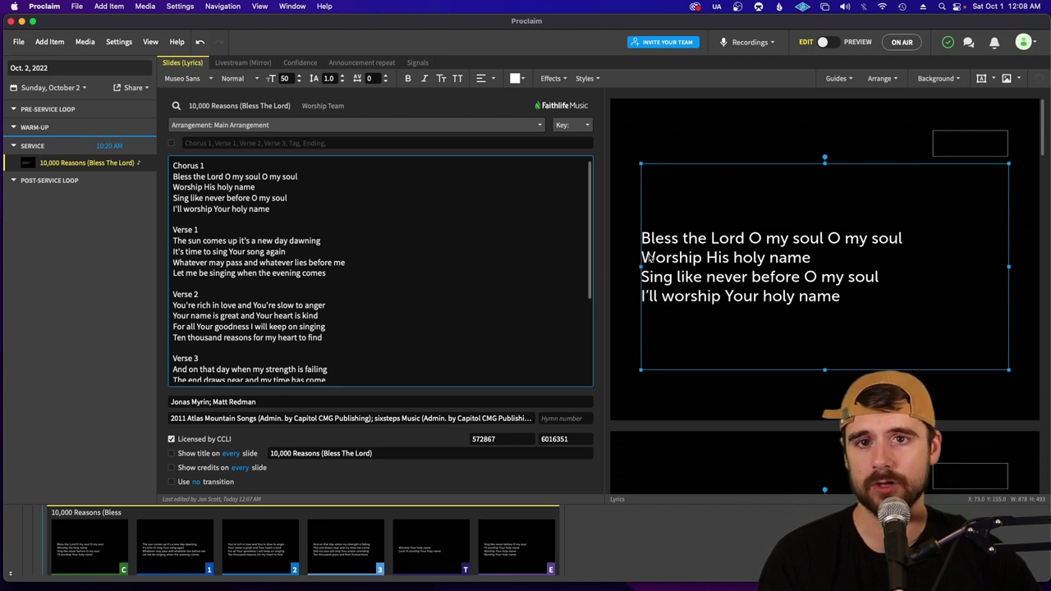
pyautogui.moveTo(640, 266); pyautogui.dragTo(610, 268)
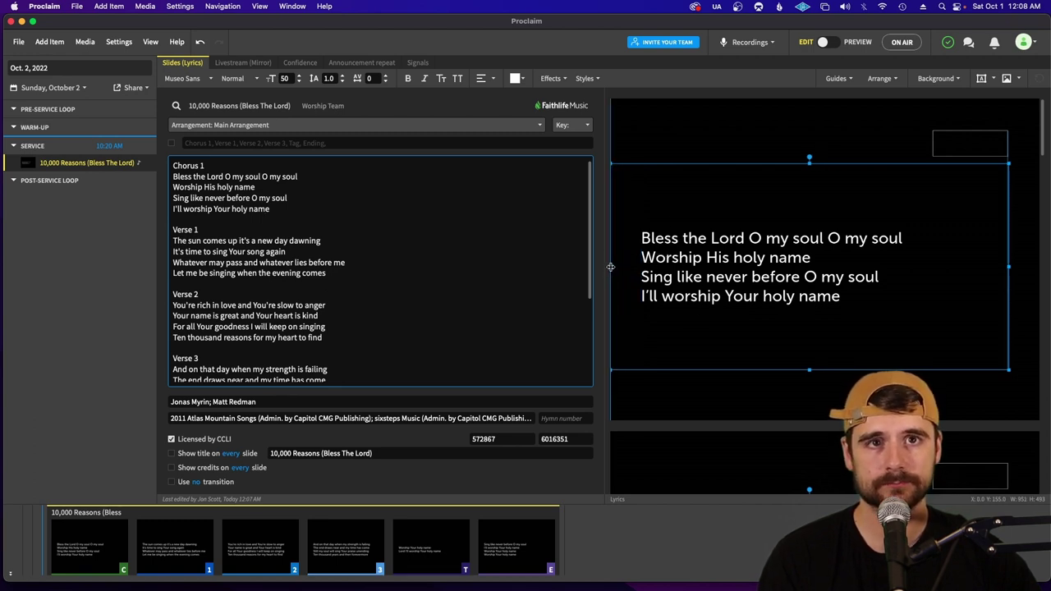
pyautogui.moveTo(1009, 265); pyautogui.dragTo(1037, 265)
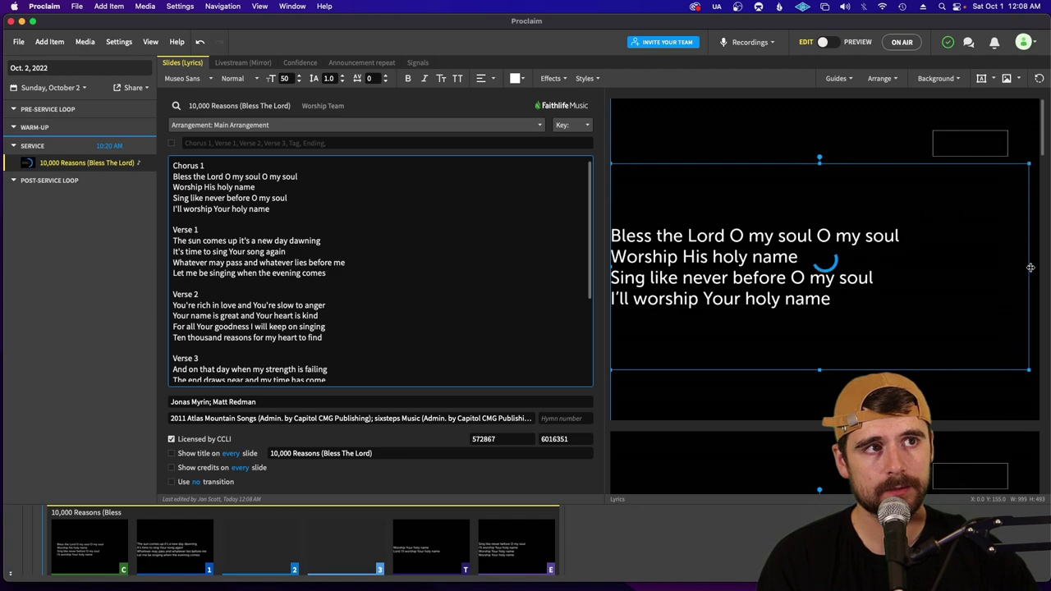
pyautogui.scroll(-8, 961, 267)
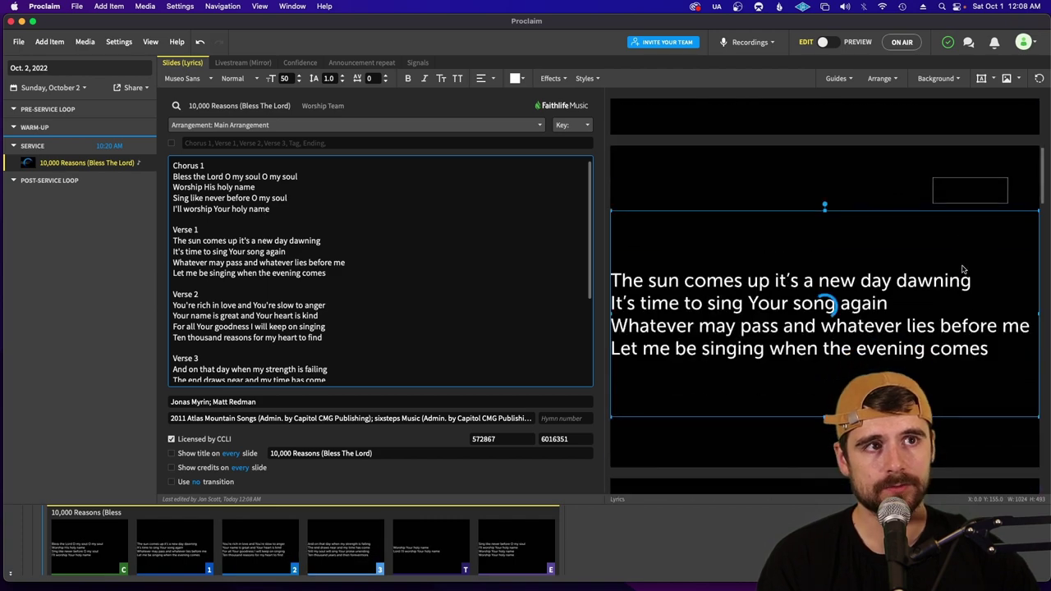
pyautogui.scroll(-10, 961, 271)
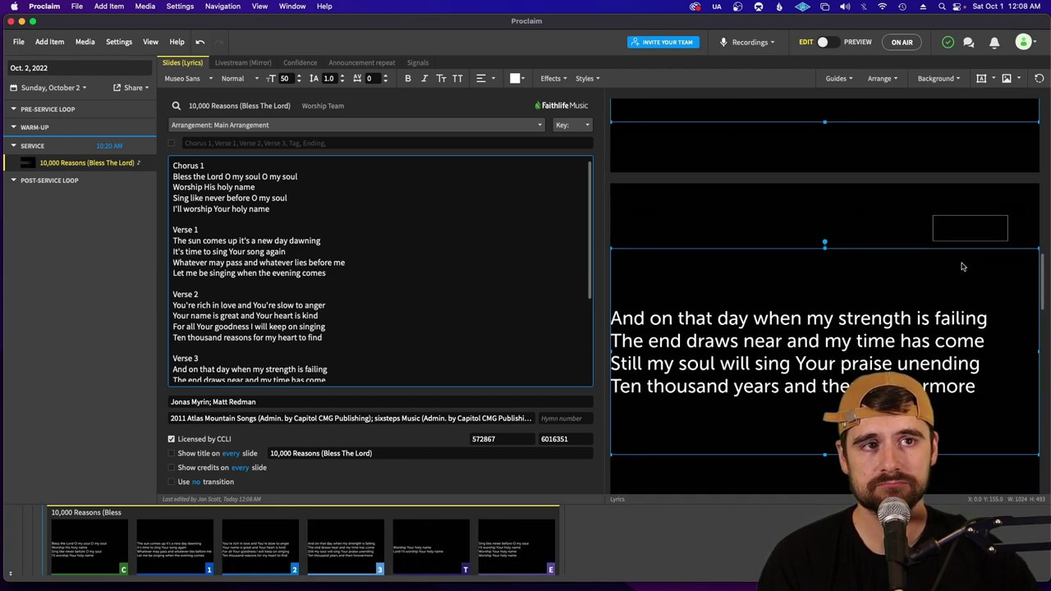
pyautogui.scroll(12, 962, 265)
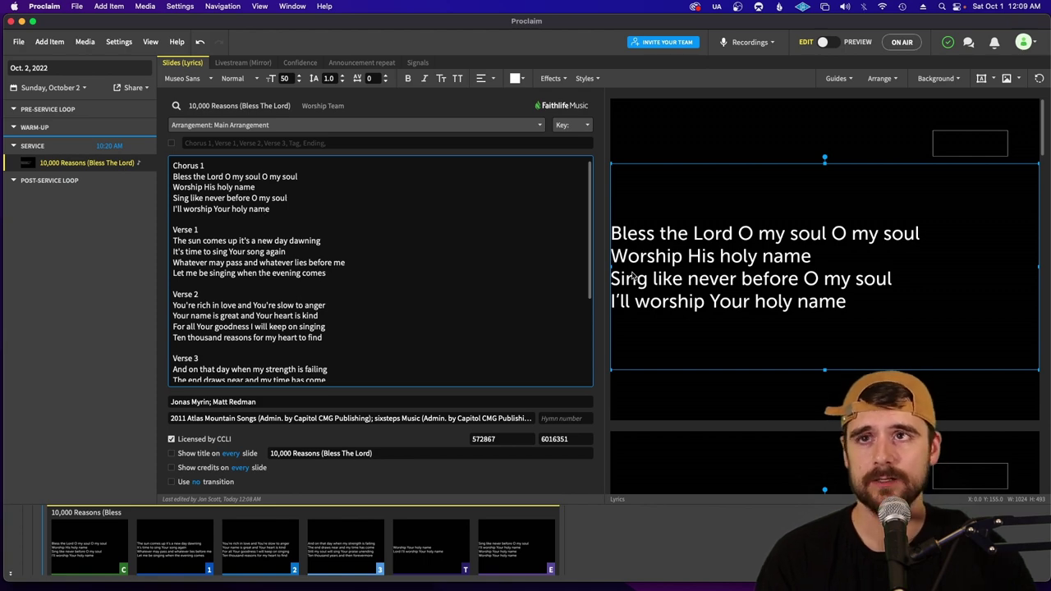
# Split the Chorus 1 lyrics into two slides with a blank line after "Worship His holy name"
pyautogui.scroll(-3, 772, 279)
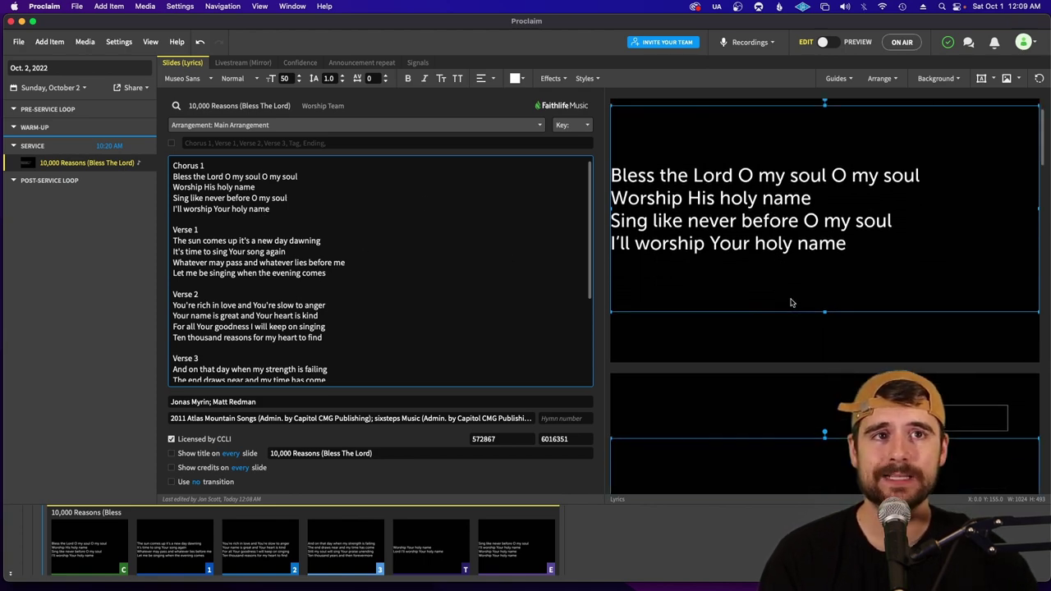
pyautogui.scroll(-6, 790, 305)
pyautogui.scroll(8, 788, 305)
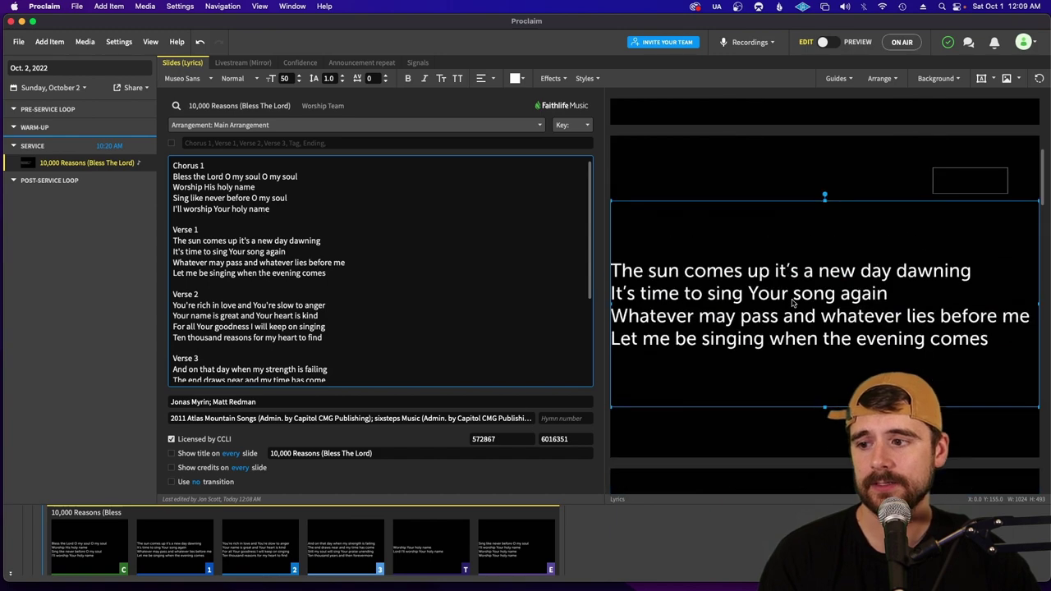
pyautogui.scroll(1, 787, 305)
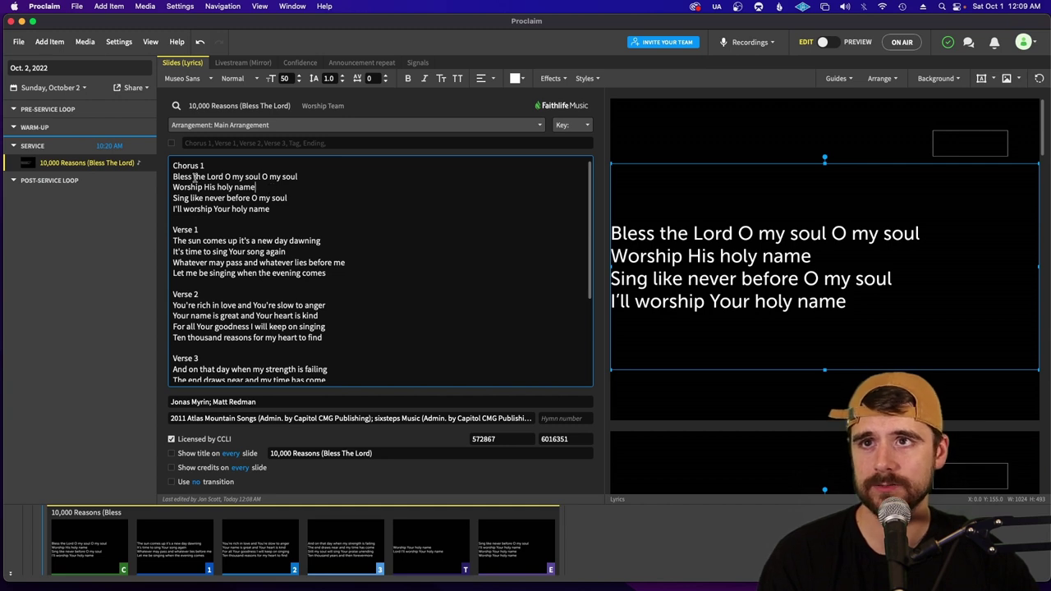
pyautogui.click(279, 190)
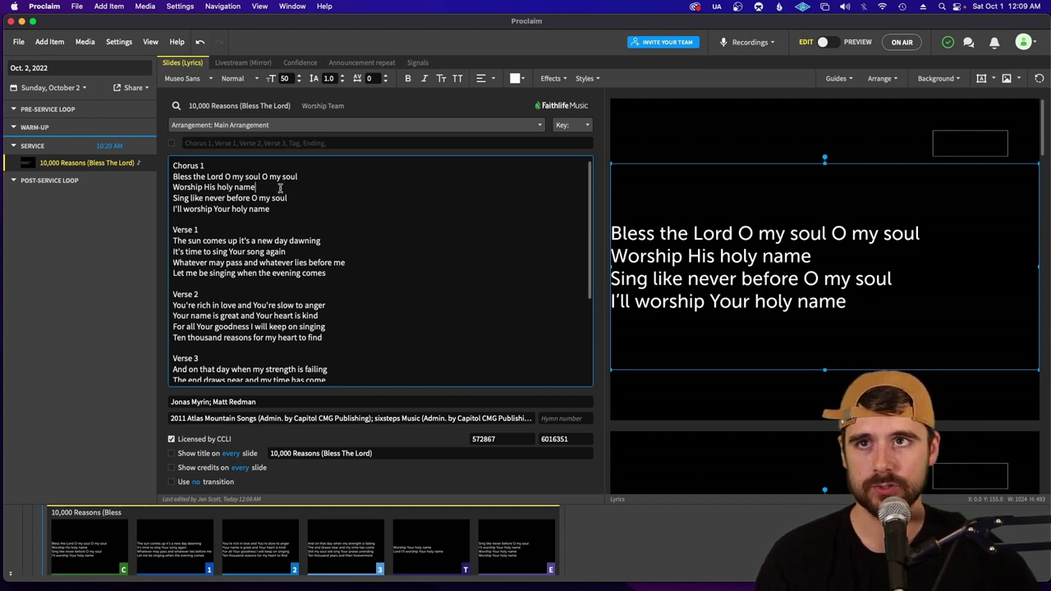
pyautogui.press('Return')
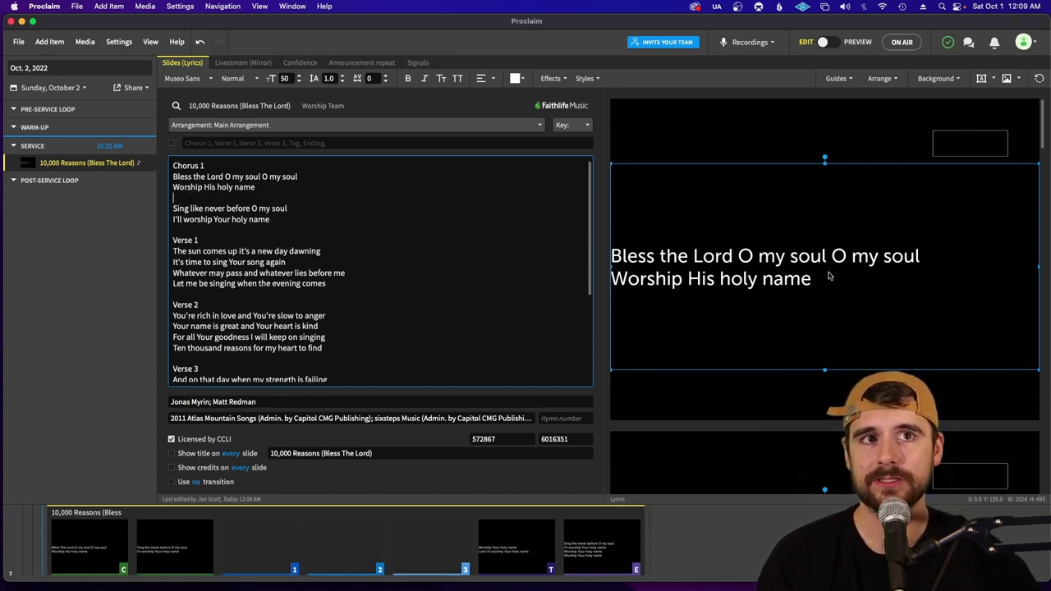
pyautogui.scroll(-5, 827, 278)
pyautogui.scroll(4, 831, 280)
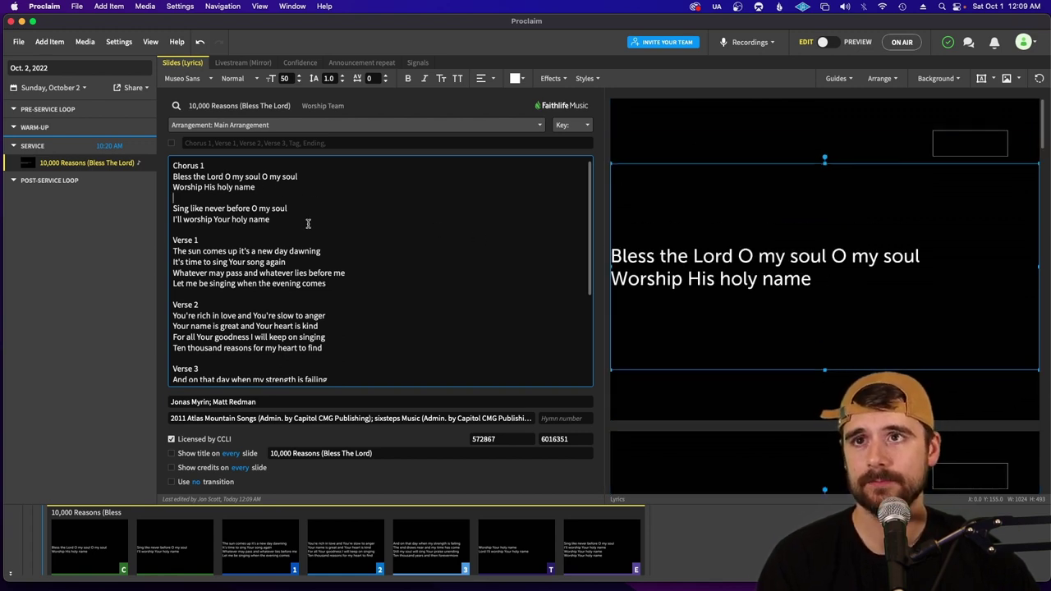
# Split the Verse 1 lyrics into two slides with a blank line after "It's time to sing Your song again"
pyautogui.scroll(-6, 707, 265)
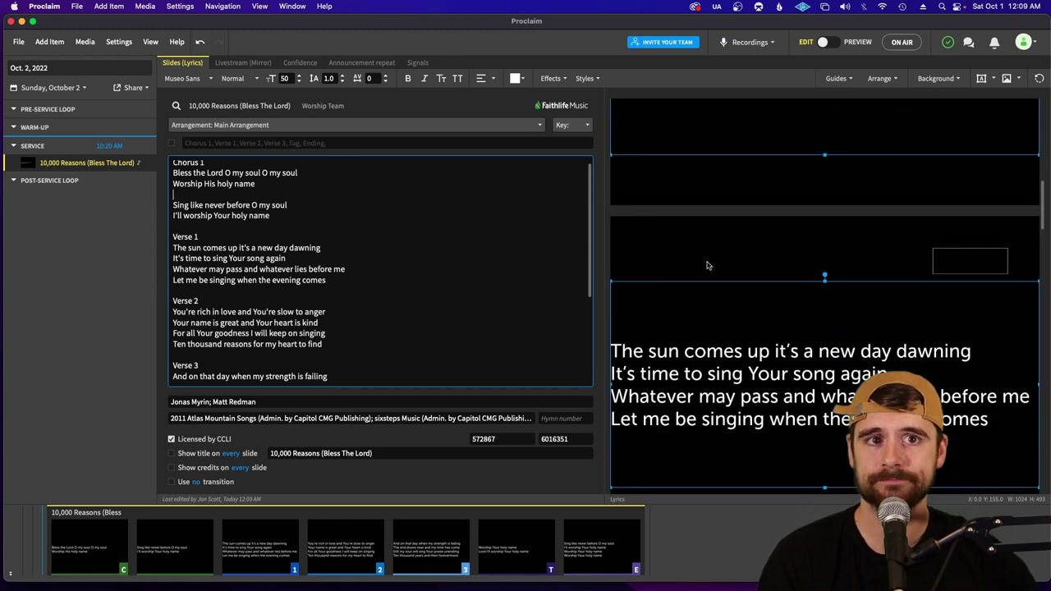
pyautogui.scroll(-2, 708, 265)
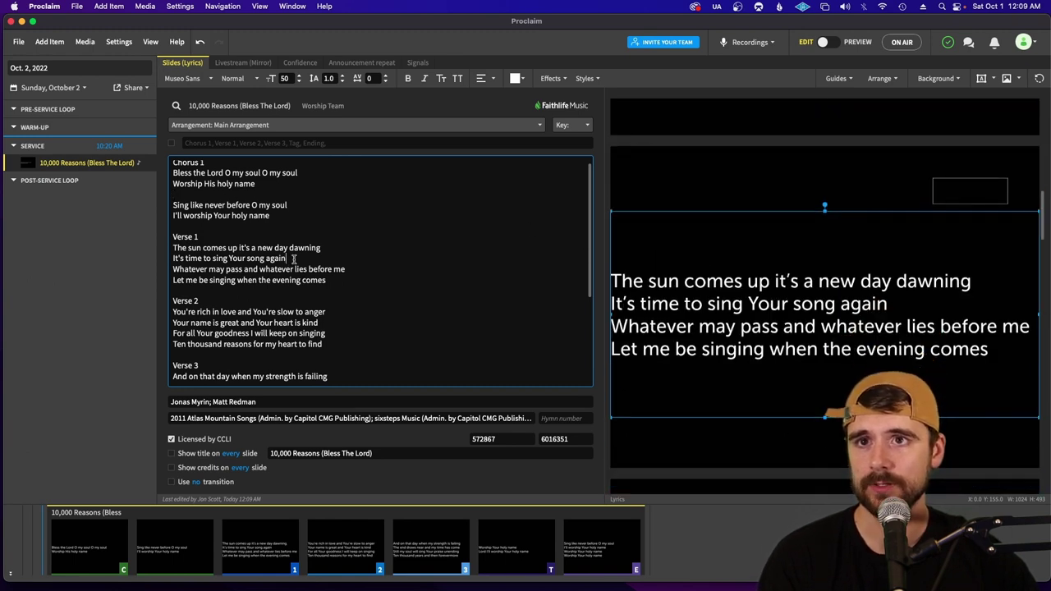
pyautogui.press('Return')
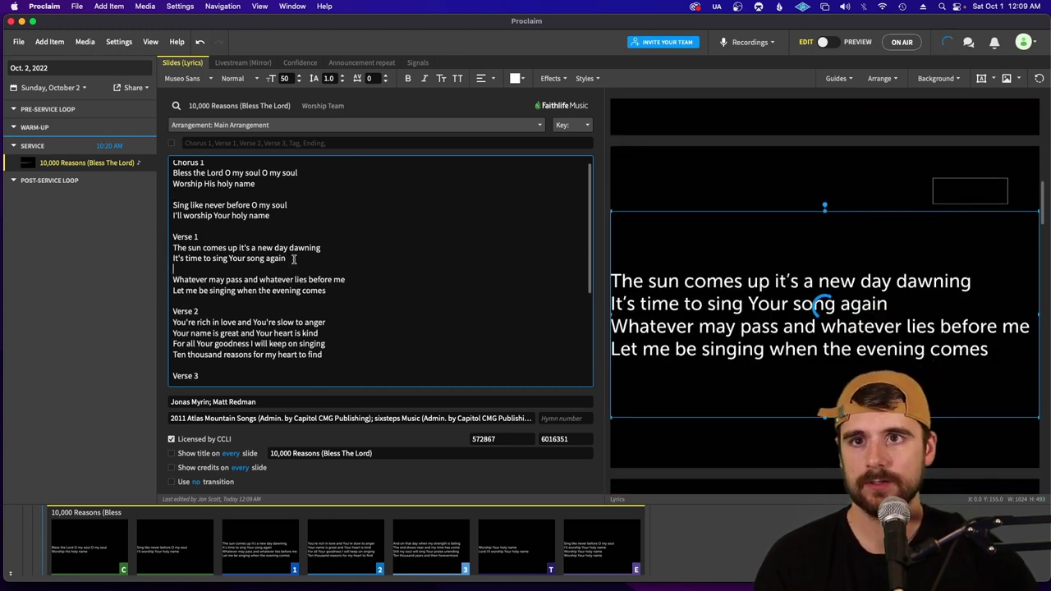
pyautogui.scroll(-3, 718, 261)
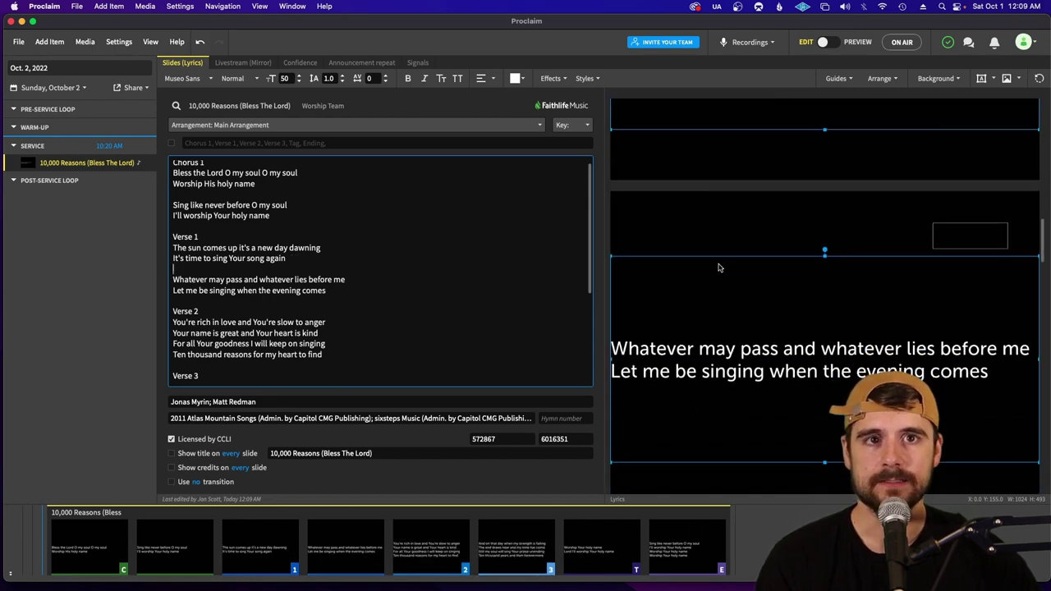
pyautogui.scroll(-10, 719, 270)
pyautogui.scroll(10, 719, 272)
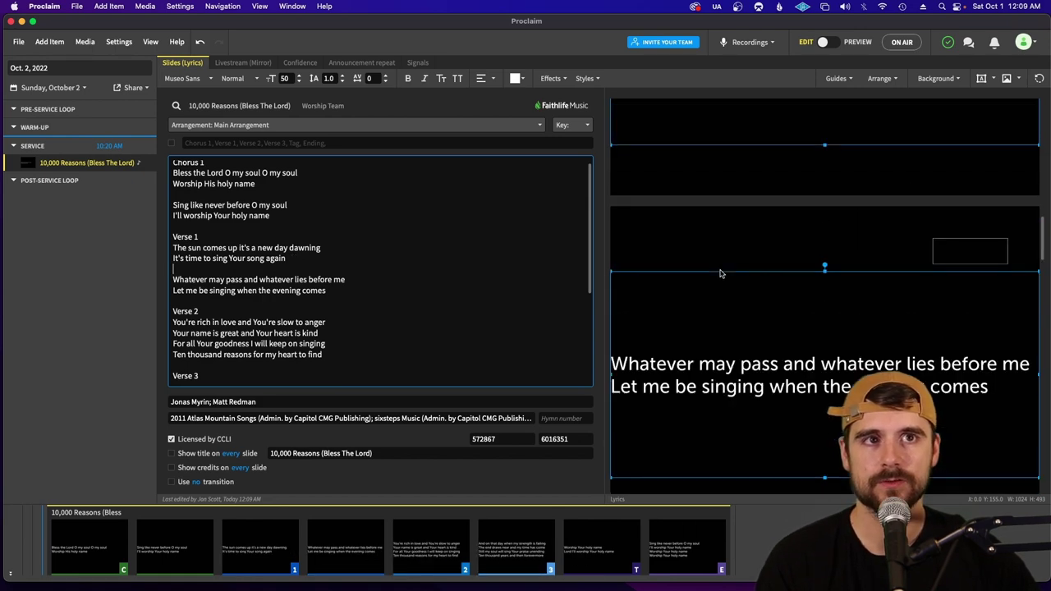
pyautogui.scroll(10, 719, 271)
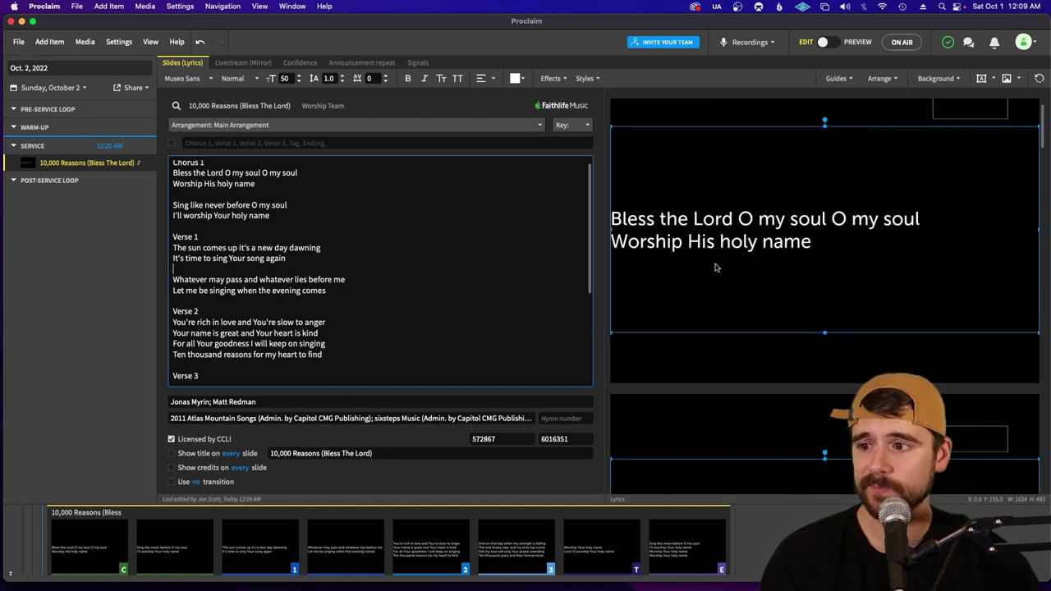
pyautogui.scroll(1, 715, 266)
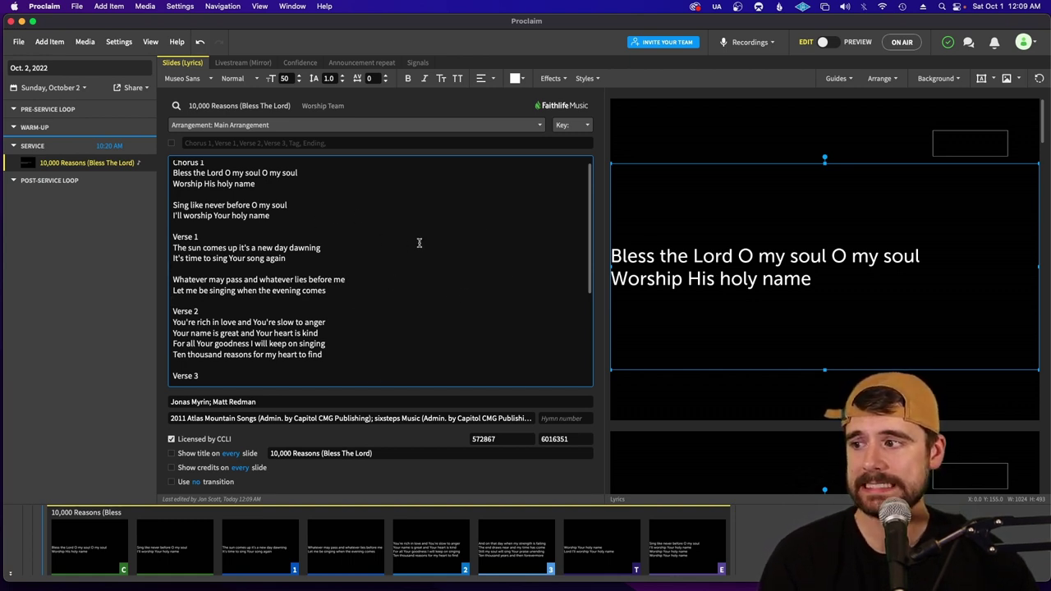
# Align the lyrics to the horizontal and vertical centre of the text box and review the slides
pyautogui.click(483, 79)
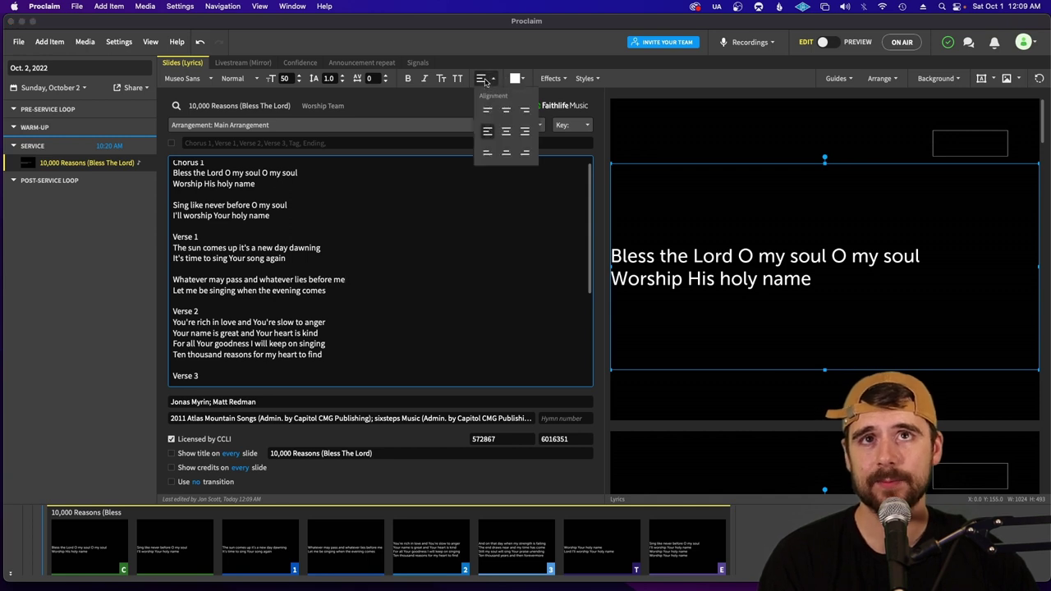
pyautogui.click(506, 131)
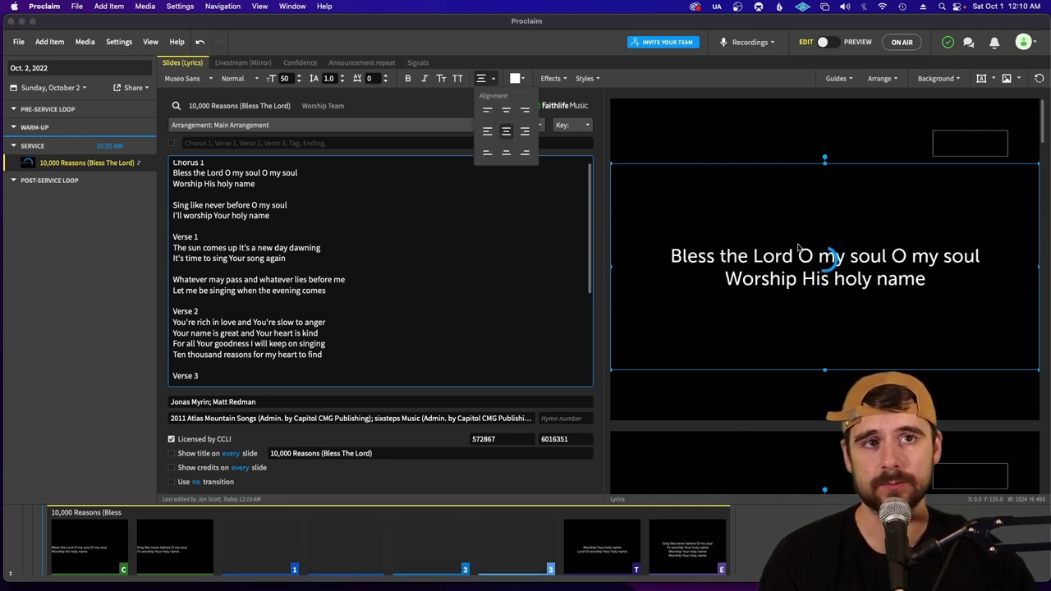
pyautogui.scroll(-3, 828, 302)
pyautogui.scroll(-8, 829, 302)
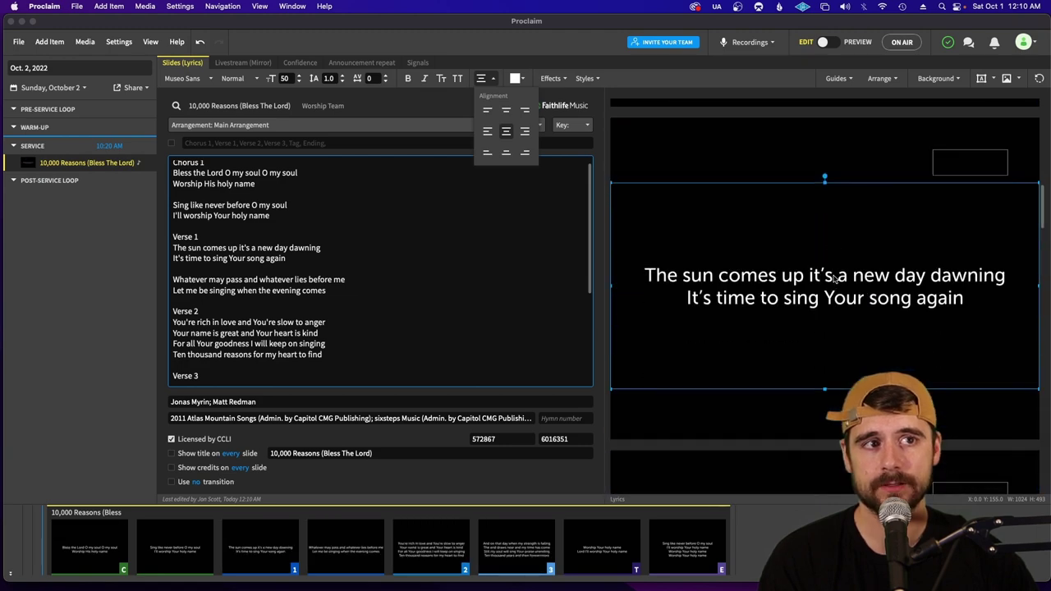
pyautogui.scroll(-5, 833, 277)
pyautogui.scroll(3, 836, 276)
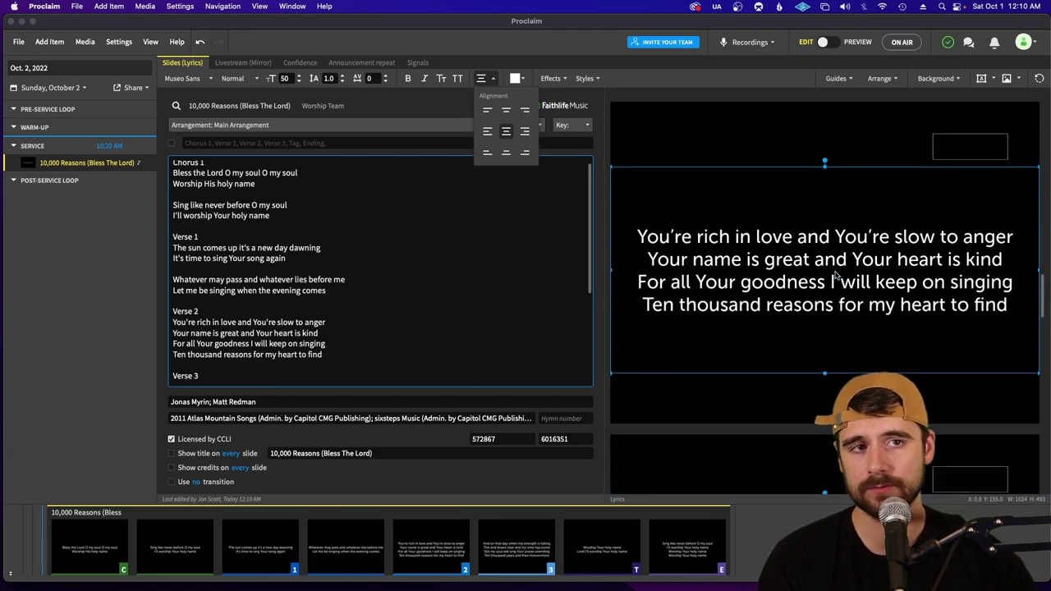
pyautogui.scroll(8, 836, 276)
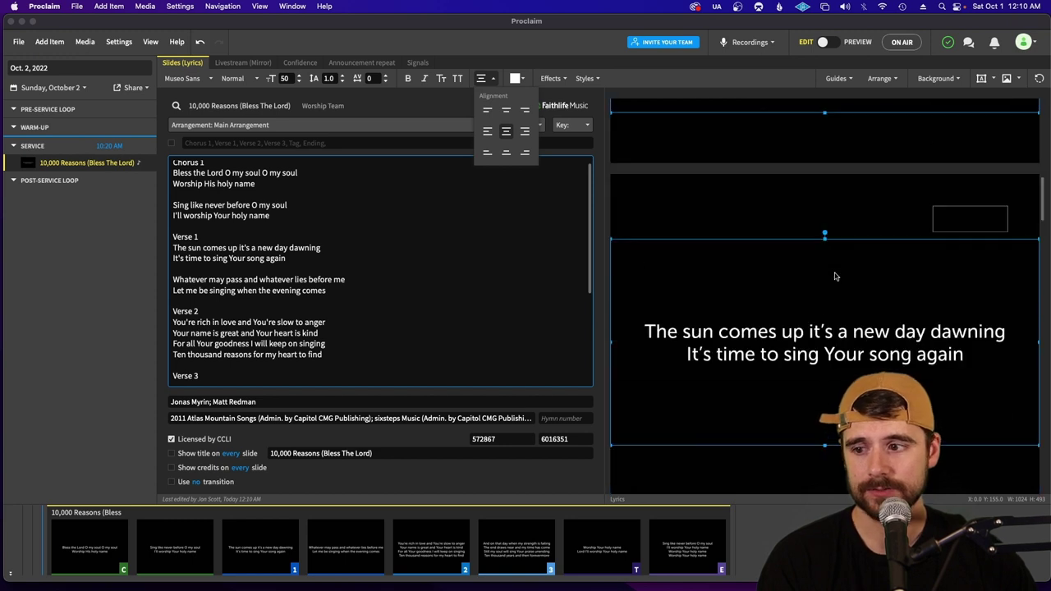
pyautogui.scroll(4, 835, 277)
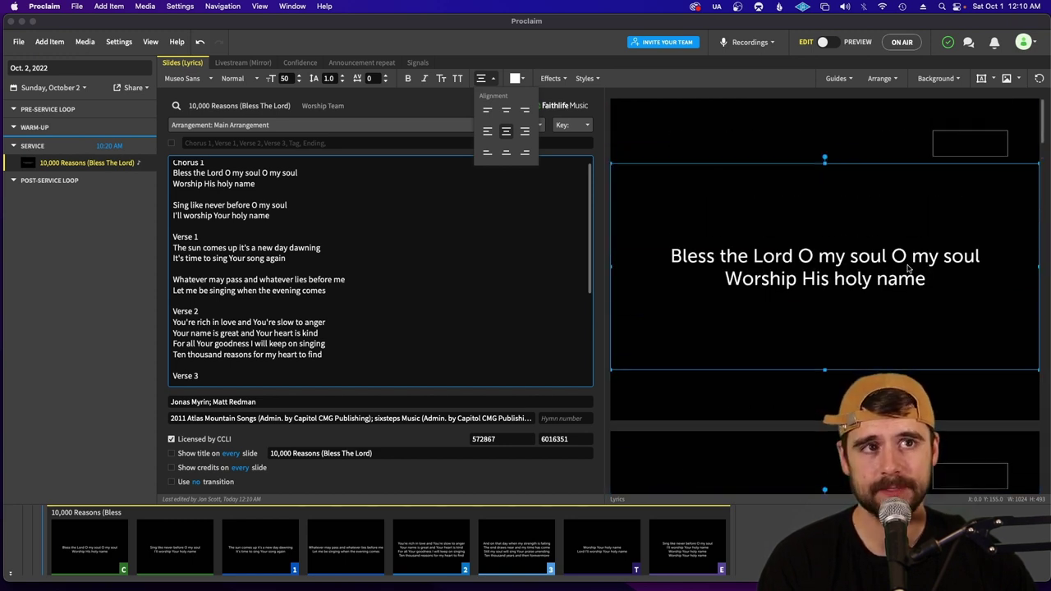
pyautogui.click(591, 265)
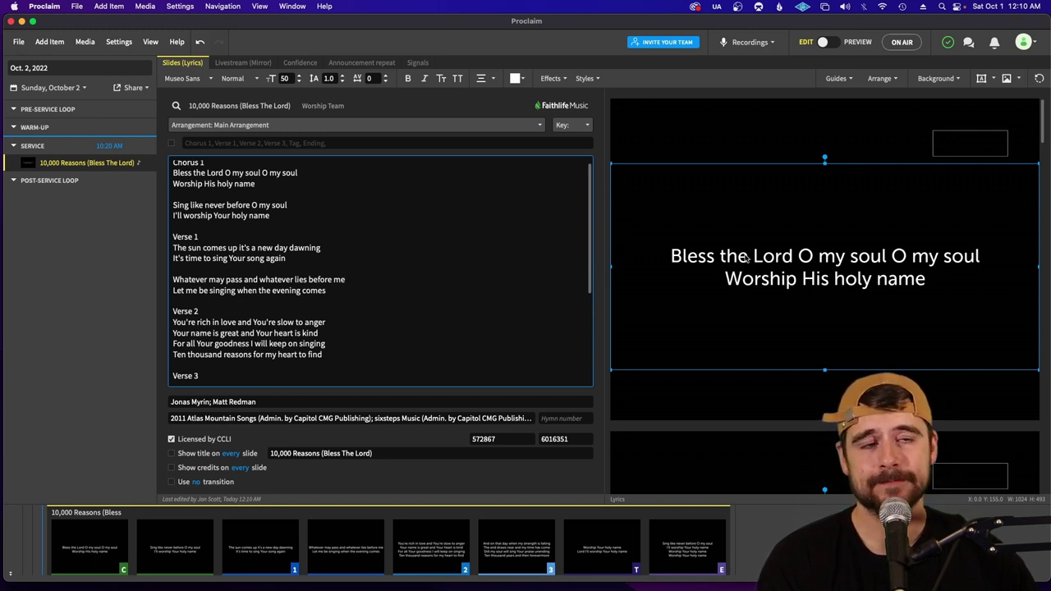
pyautogui.click(530, 260)
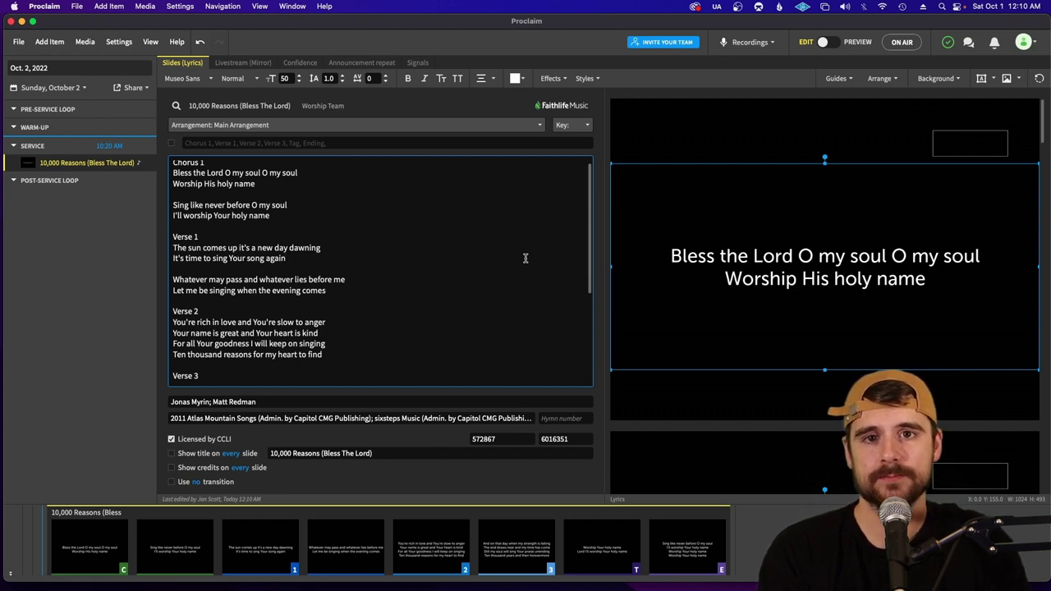
pyautogui.click(421, 265)
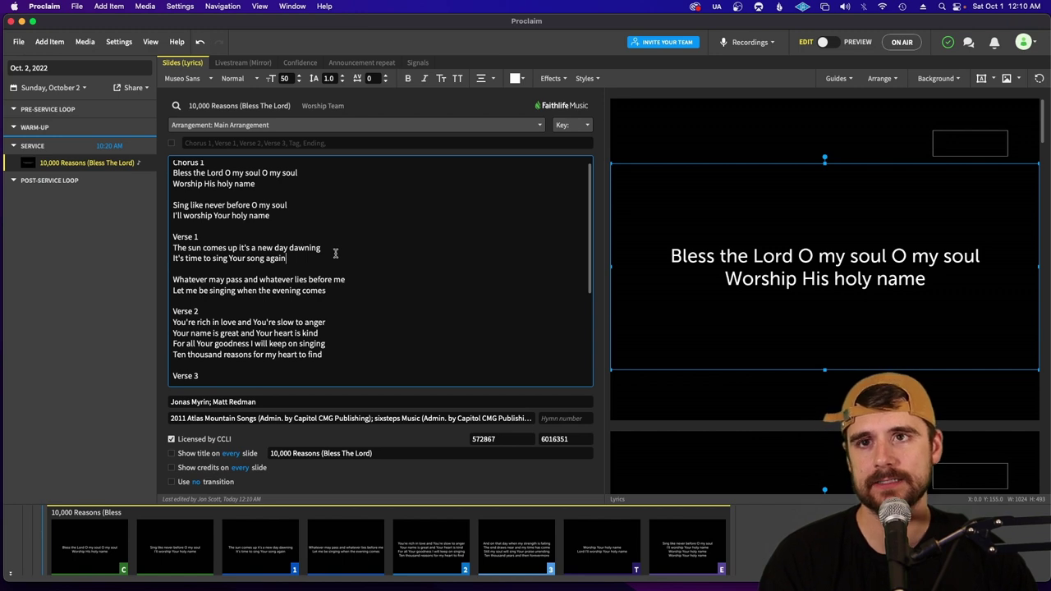
# Set the lyrics font size to 85
pyautogui.click(285, 79)
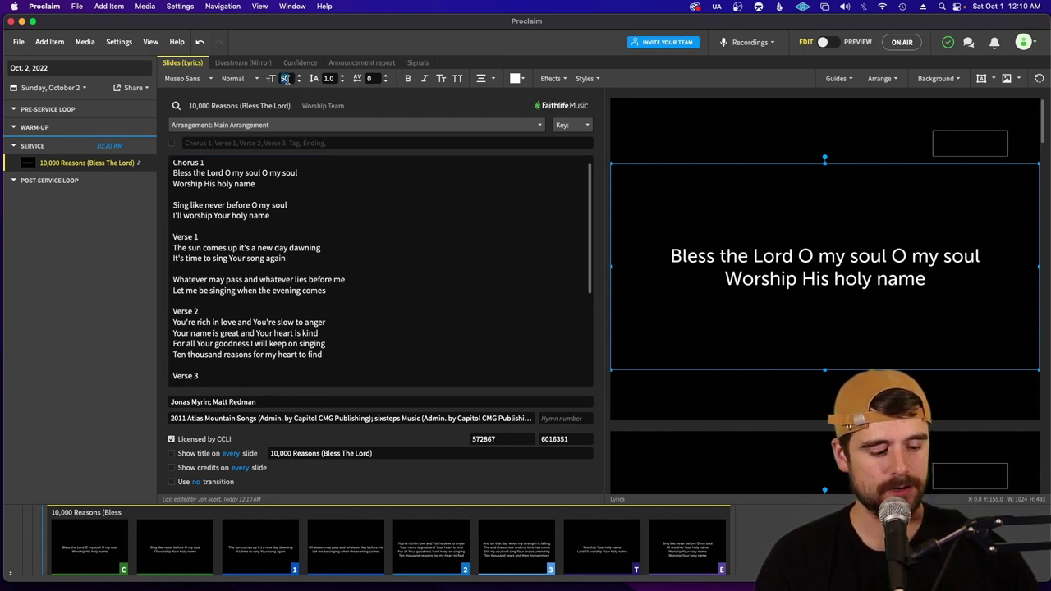
pyautogui.write('85')
pyautogui.press('Return')
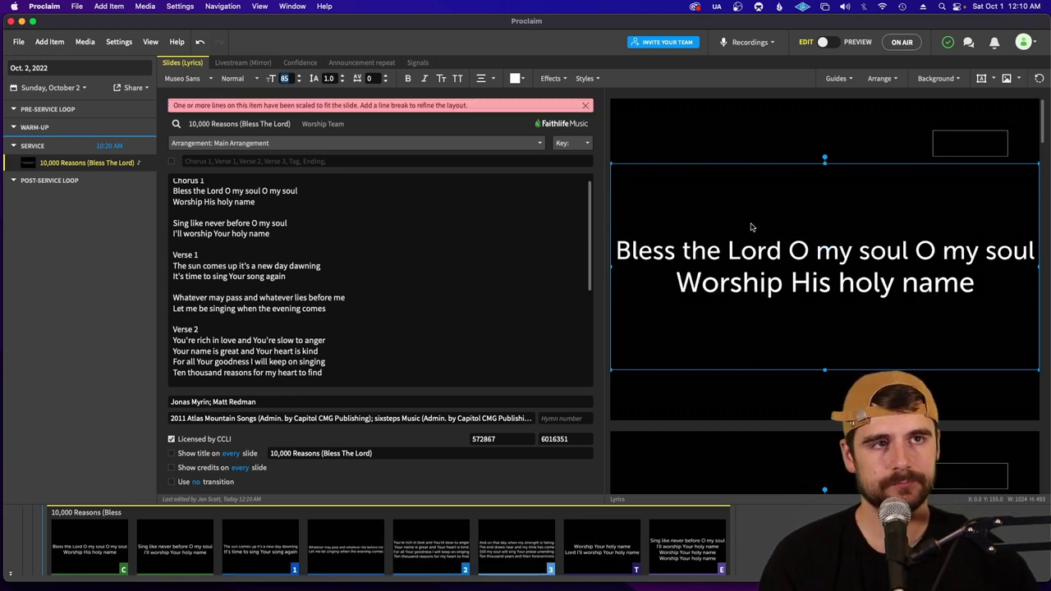
# Break the first line of Verse 1 after "The sun comes up" so "it's a new day dawning" starts its own line
pyautogui.scroll(-1, 749, 227)
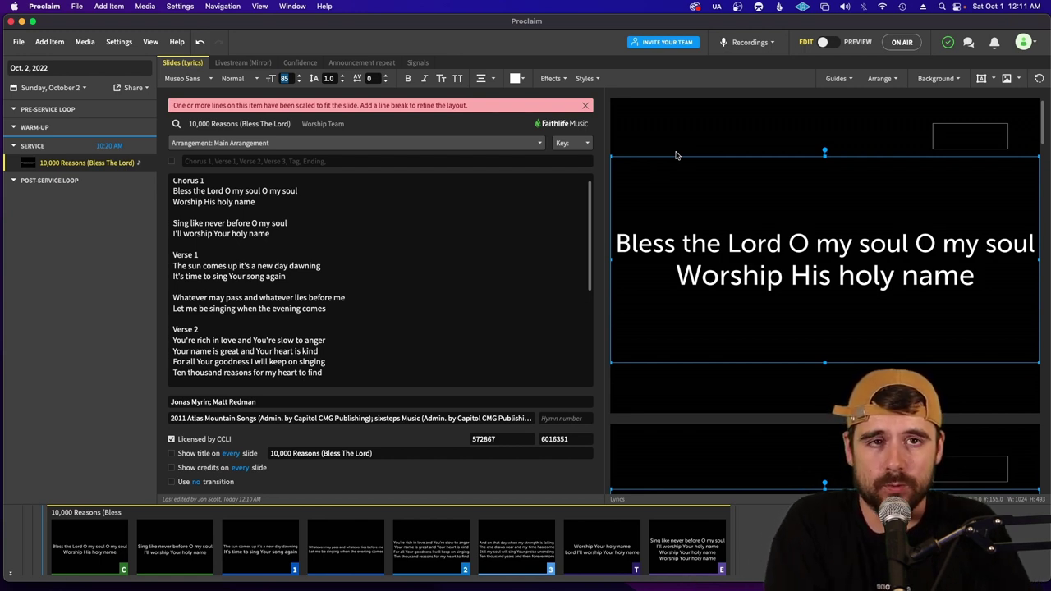
pyautogui.scroll(-8, 756, 156)
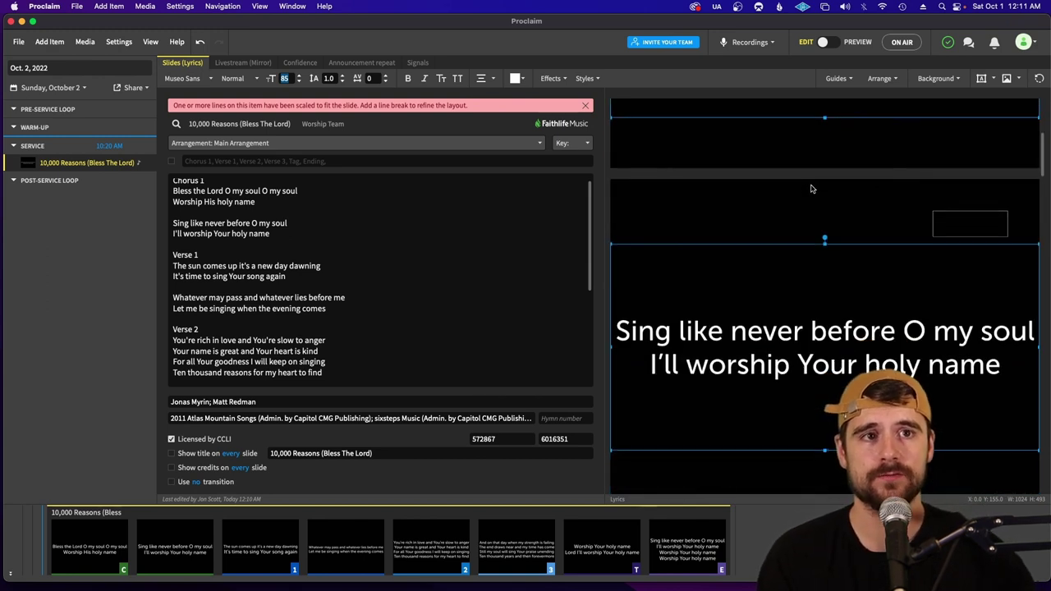
pyautogui.scroll(-3, 813, 190)
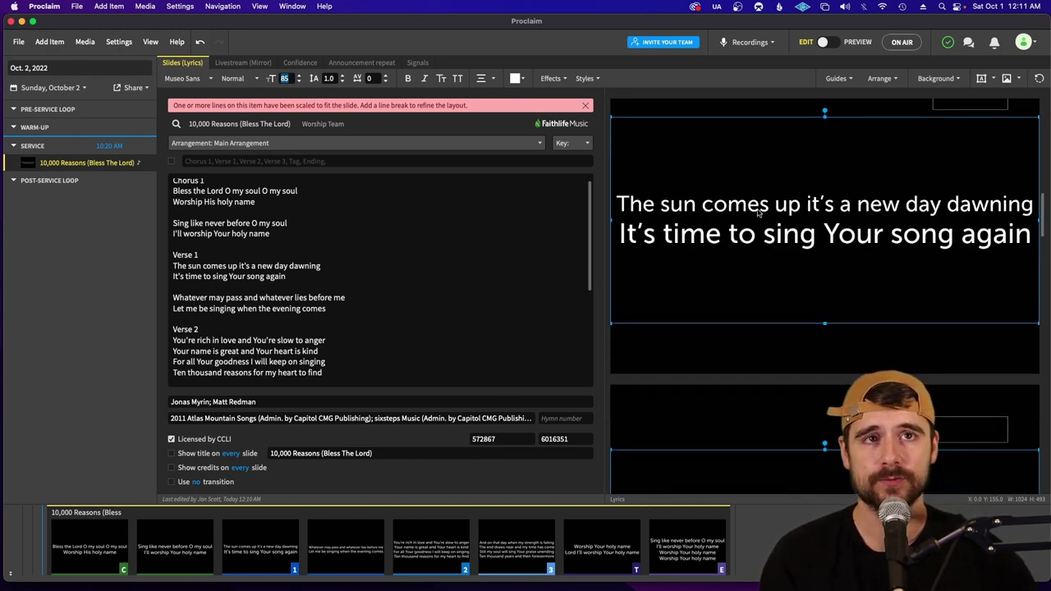
pyautogui.click(334, 278)
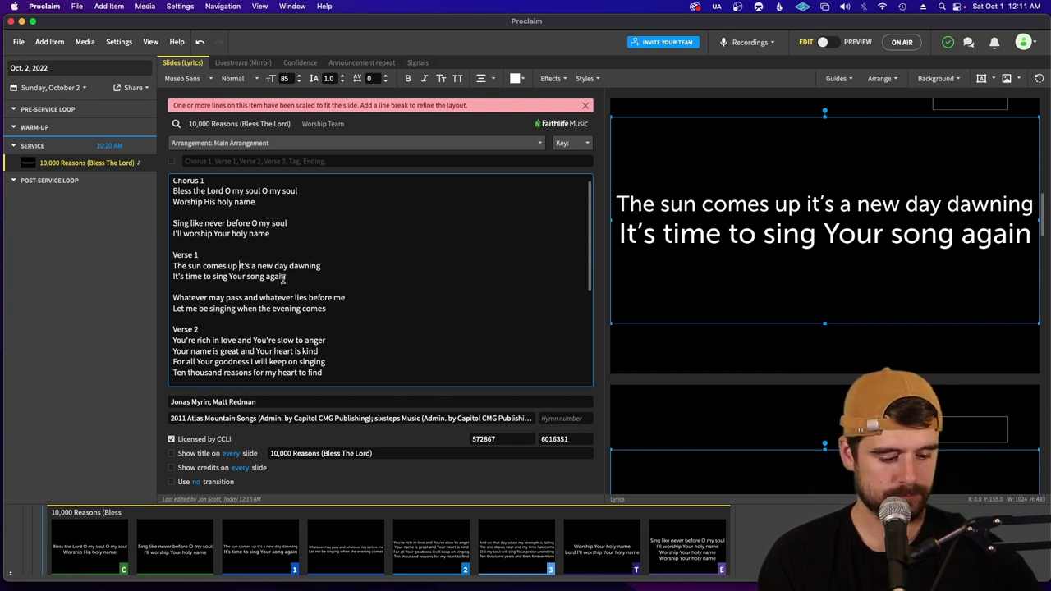
pyautogui.press('BackSpace')
pyautogui.press('Return')
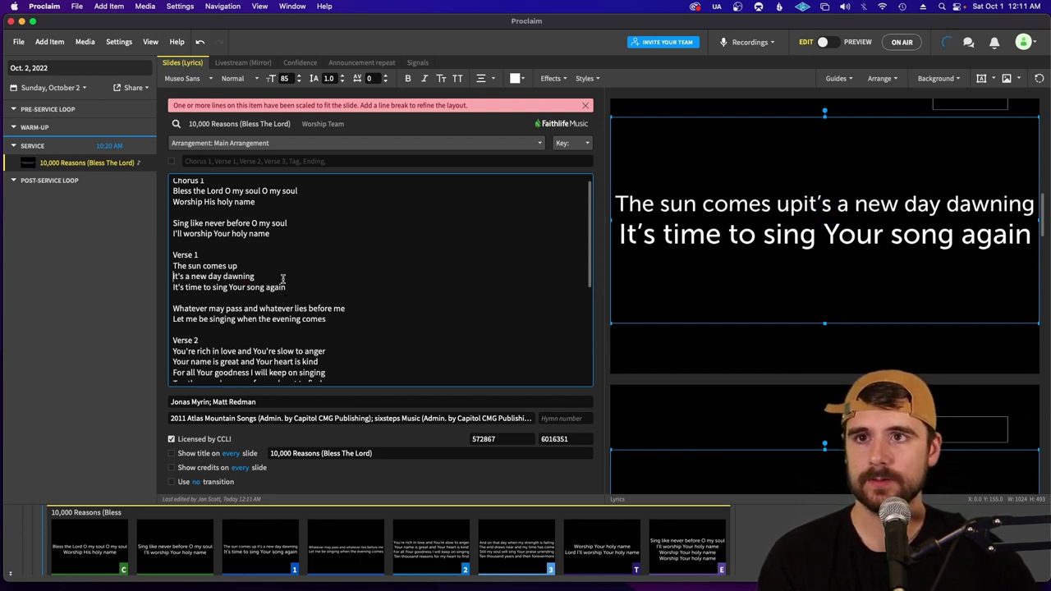
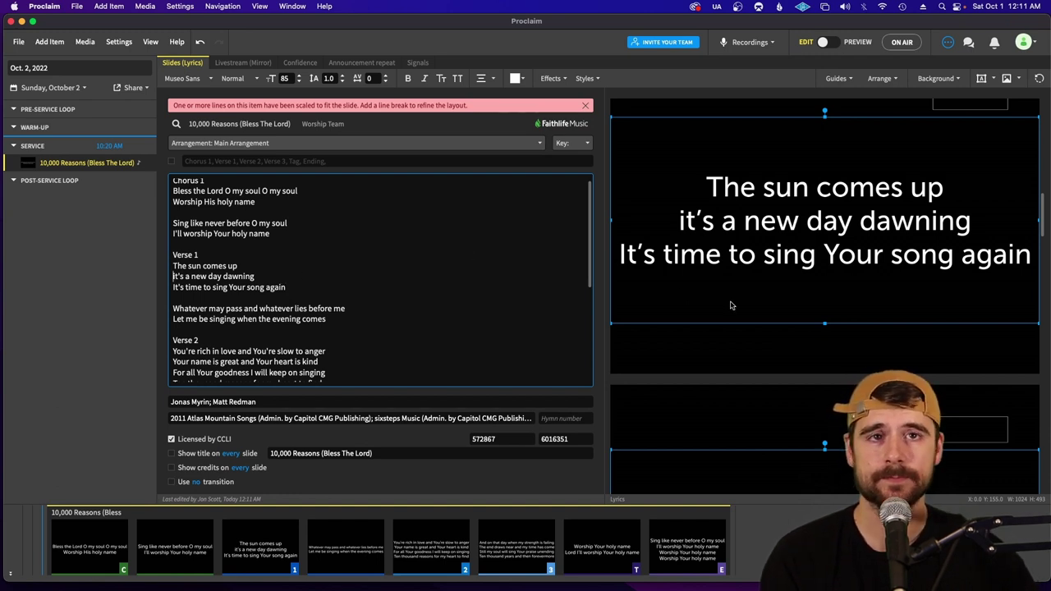
# On the second Verse 1 slide, break lines after "Whatever may pass and" and "Let me be singing", and split the slide after "whatever lies before me"
pyautogui.scroll(-2, 731, 305)
pyautogui.scroll(-3, 731, 306)
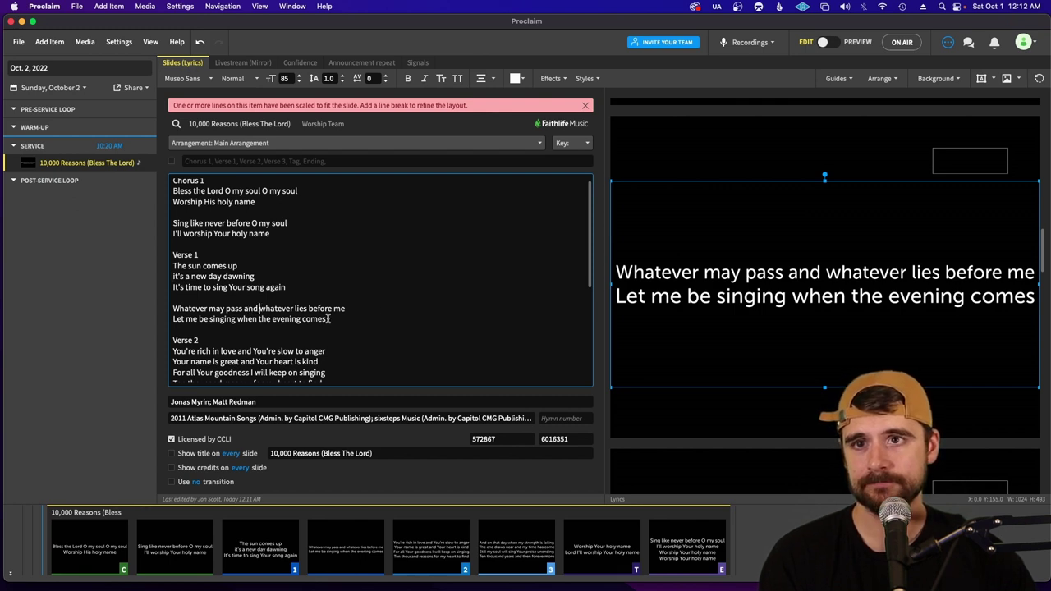
pyautogui.click(258, 309)
pyautogui.press('Return')
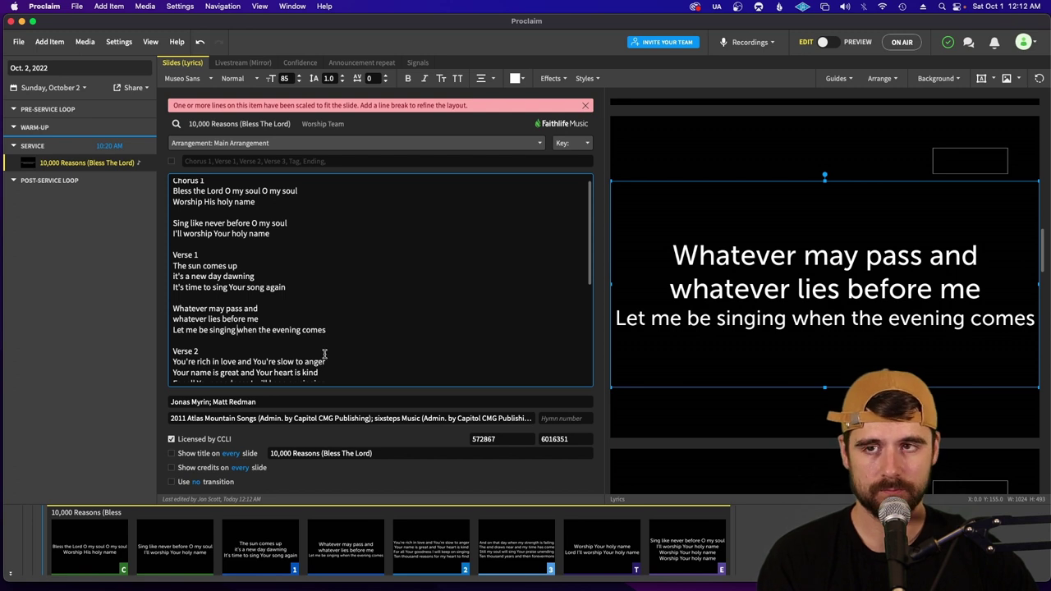
pyautogui.press('Return')
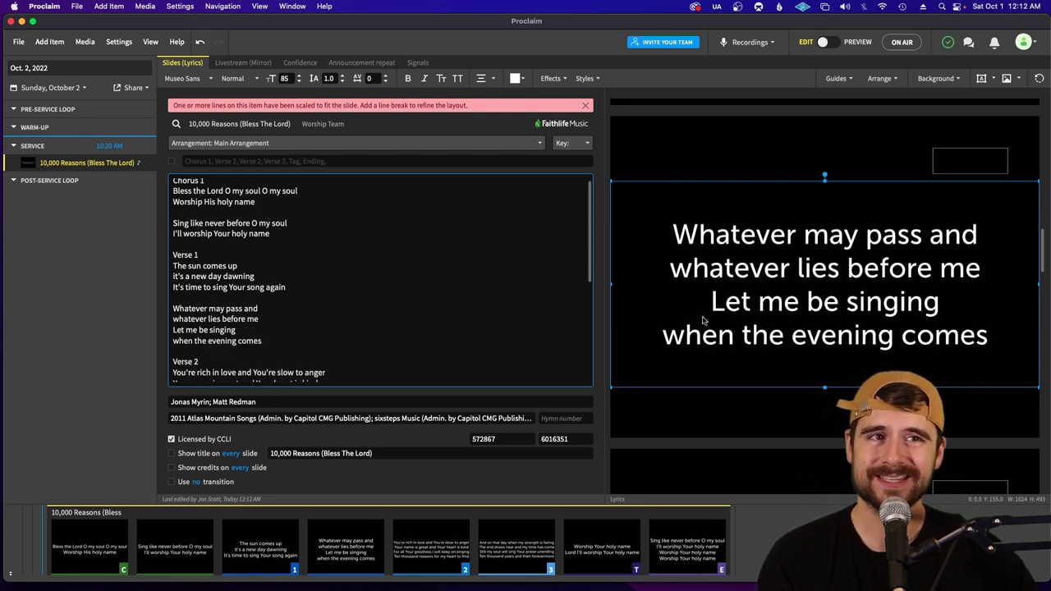
pyautogui.click(263, 319)
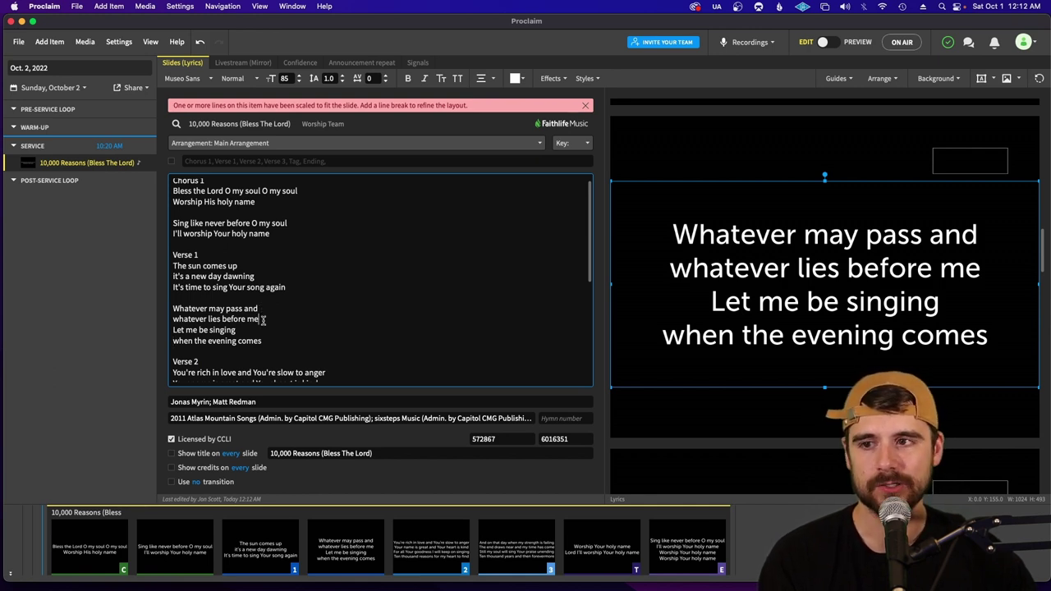
pyautogui.press('Return')
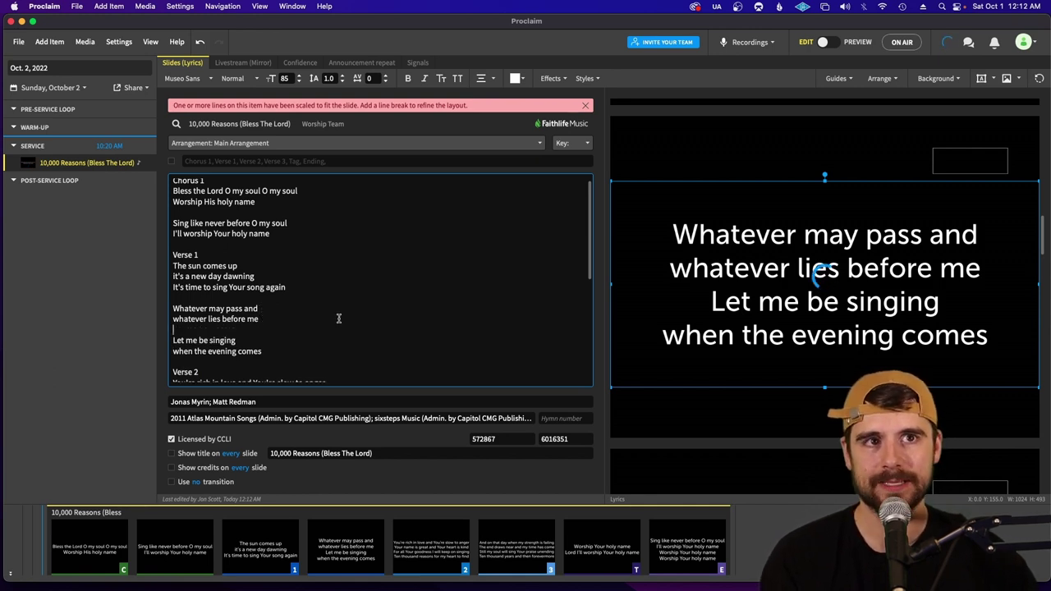
# Set the lyrics font weight to Black and format the text in all capitals
pyautogui.scroll(-3, 816, 279)
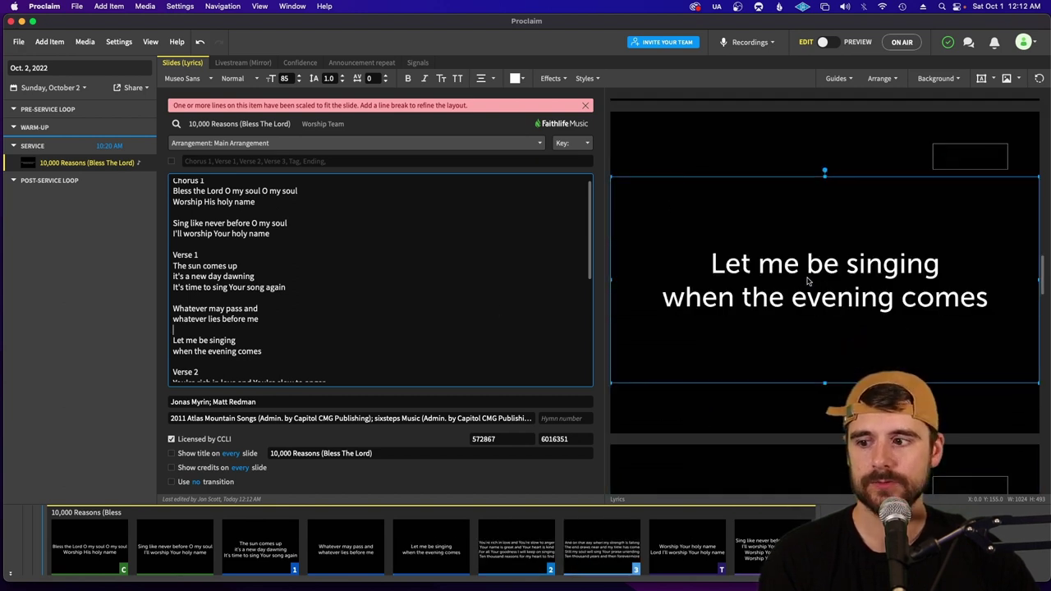
pyautogui.scroll(8, 808, 282)
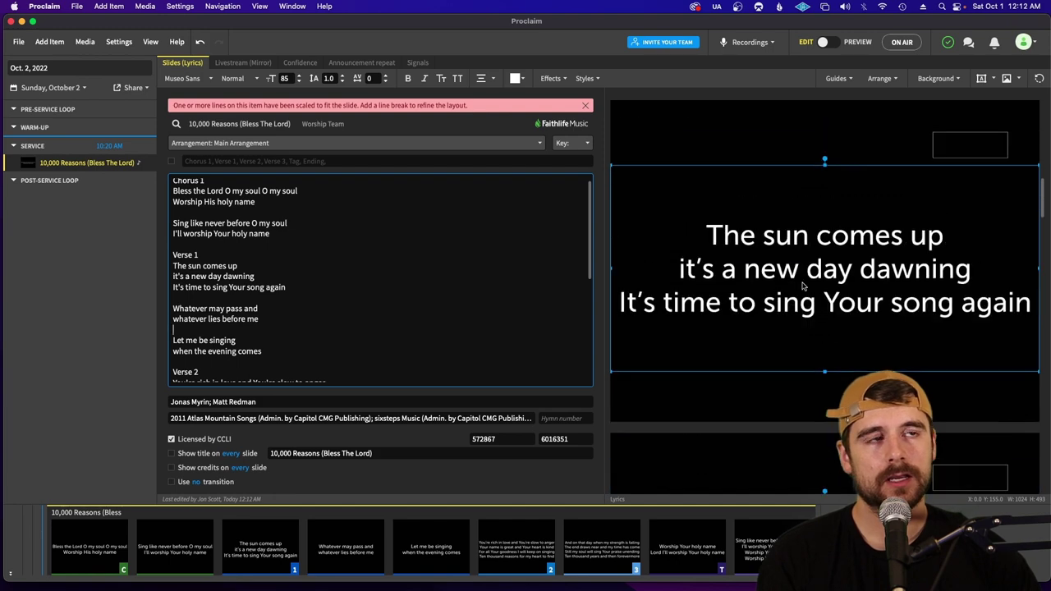
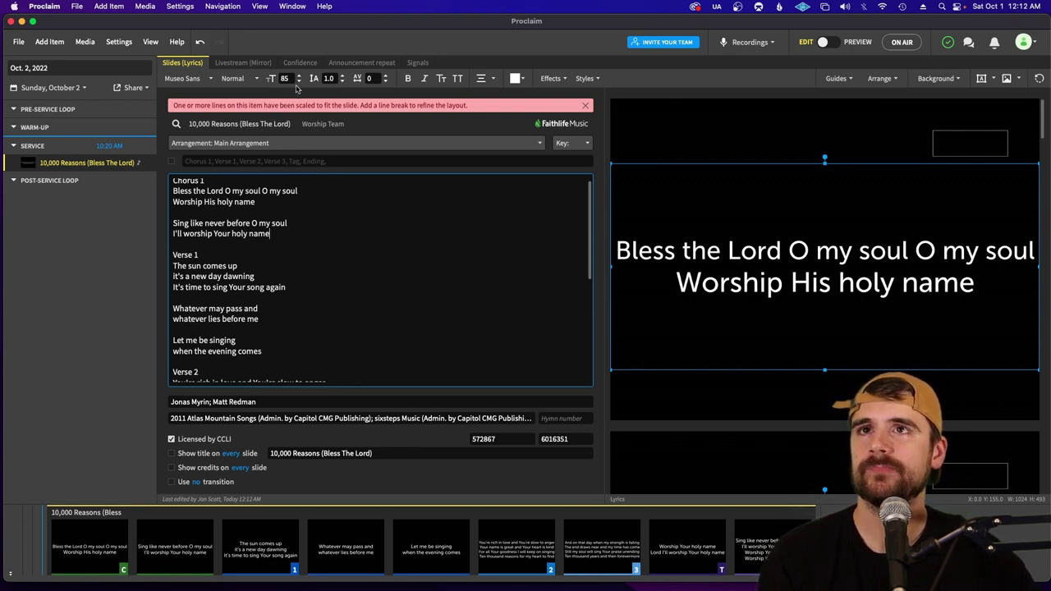
pyautogui.click(241, 82)
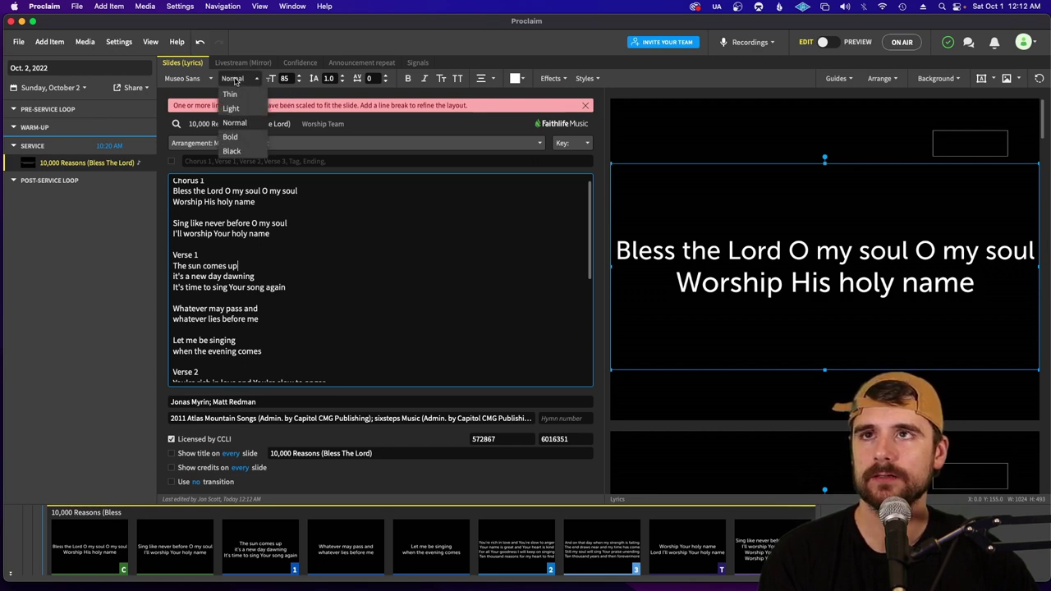
pyautogui.click(244, 152)
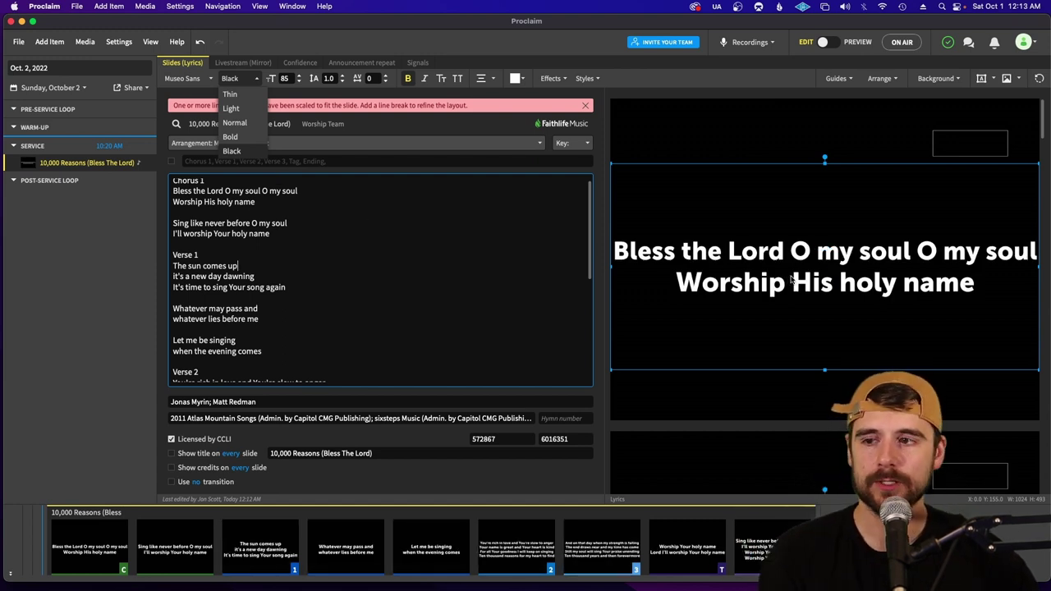
pyautogui.click(501, 250)
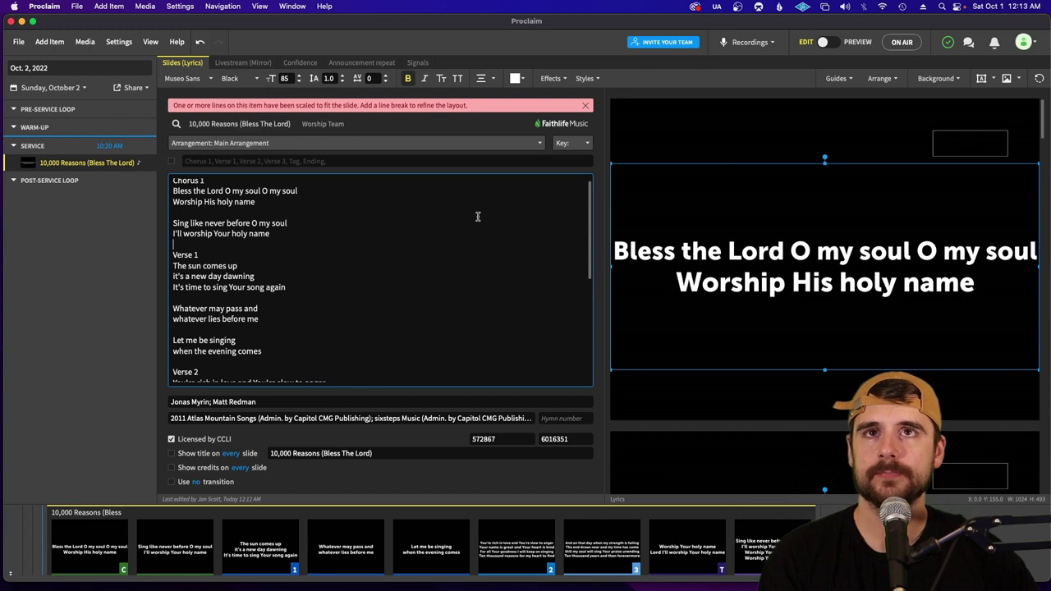
pyautogui.click(479, 226)
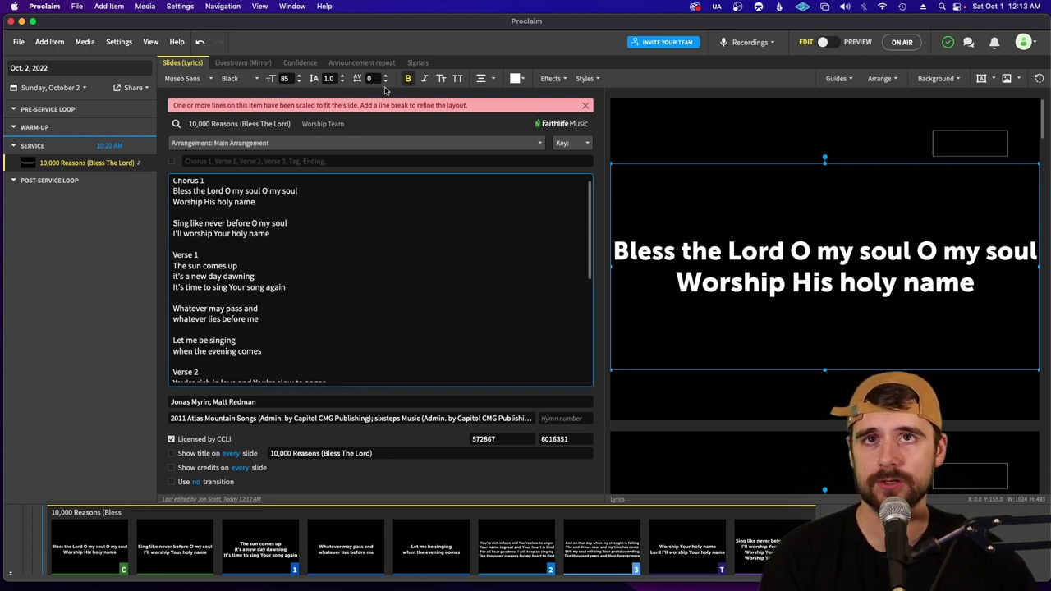
pyautogui.click(457, 80)
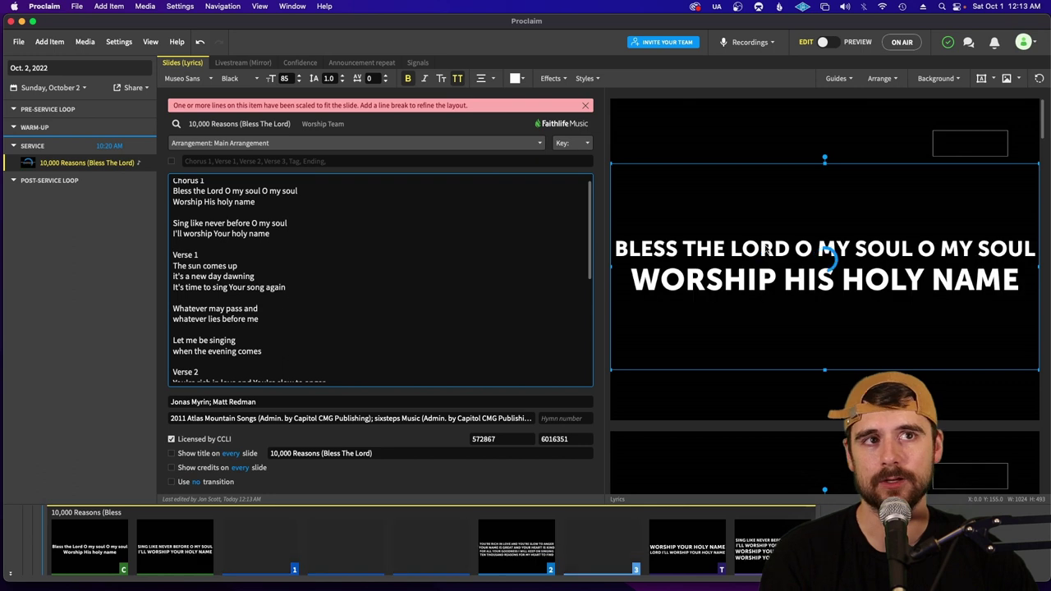
# Break the first Chorus 1 line after "Bless the Lord" so "O my soul O my soul" starts its own line
pyautogui.scroll(1, 507, 253)
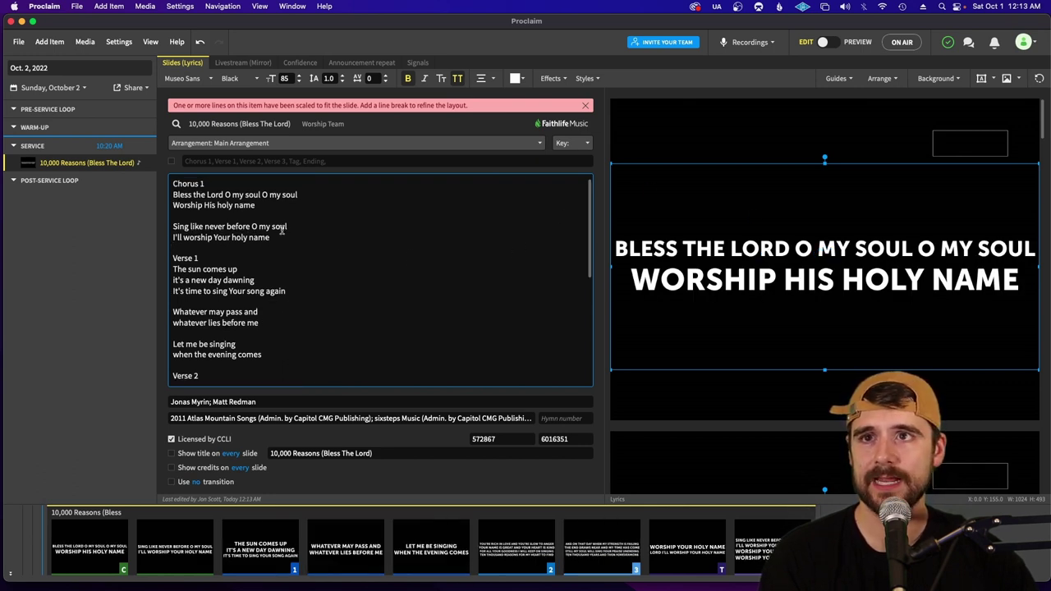
pyautogui.press('Return')
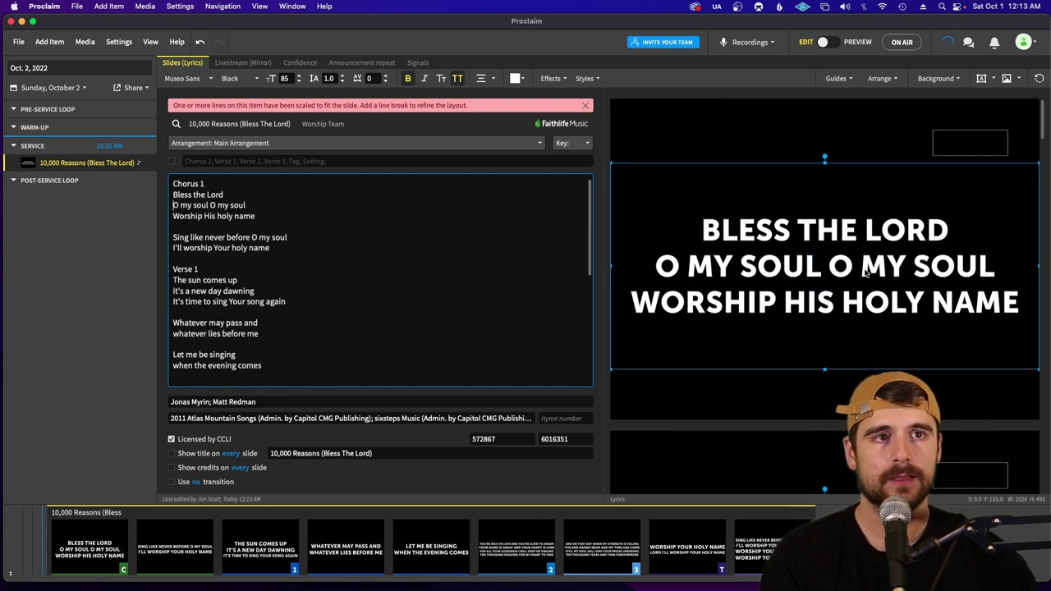
pyautogui.scroll(-3, 821, 279)
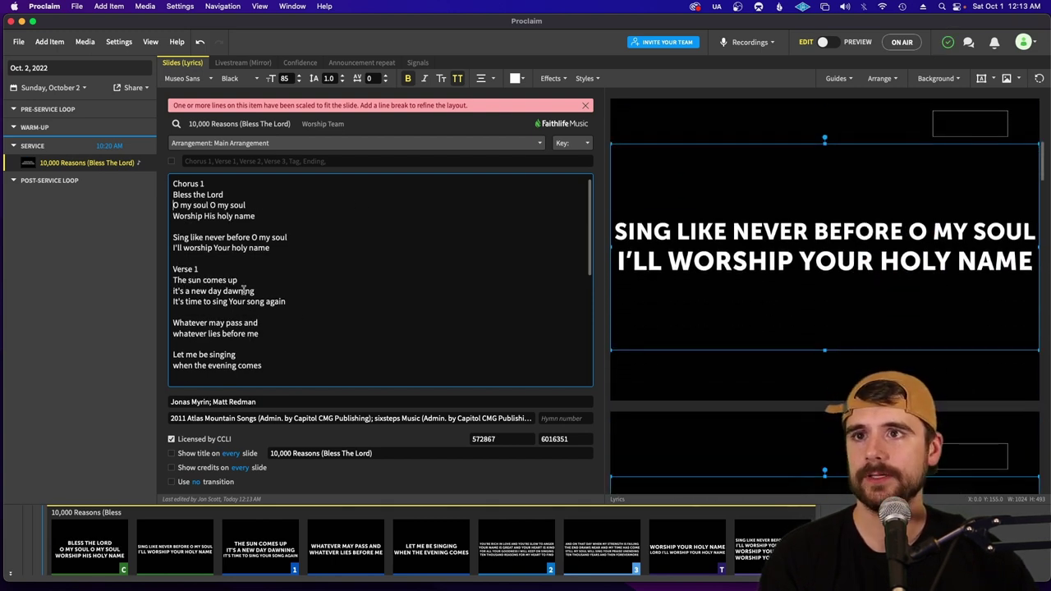
# Break the second Chorus 1 slide's first line after "Sing like never before" so "O my soul" starts its own line, and review the slides
pyautogui.click(287, 237)
pyautogui.press('Left')
pyautogui.press('Left')
pyautogui.press('Left')
pyautogui.press('Left')
pyautogui.press('Left')
pyautogui.press('Left')
pyautogui.press('Left')
pyautogui.press('Left')
pyautogui.press('Left')
pyautogui.press('Return')
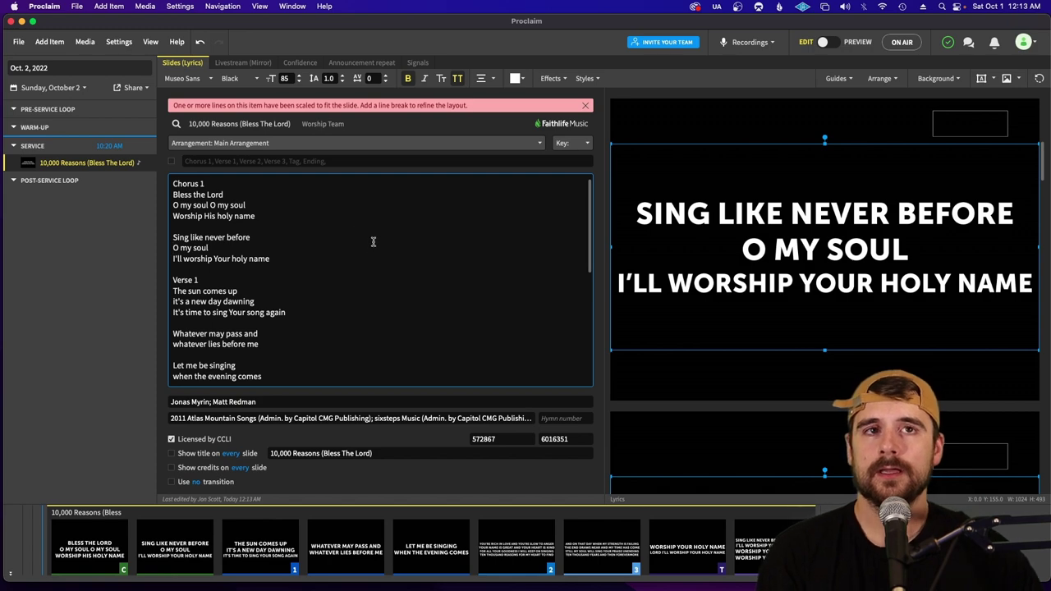
pyautogui.scroll(5, 714, 263)
pyautogui.scroll(-5, 743, 265)
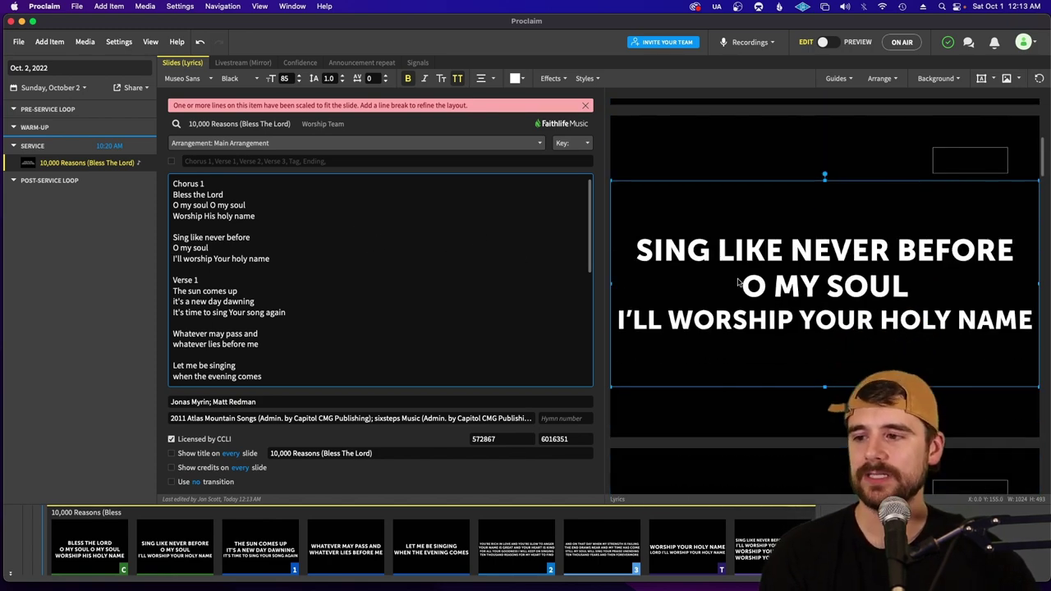
pyautogui.scroll(-2, 739, 282)
pyautogui.scroll(-4, 737, 281)
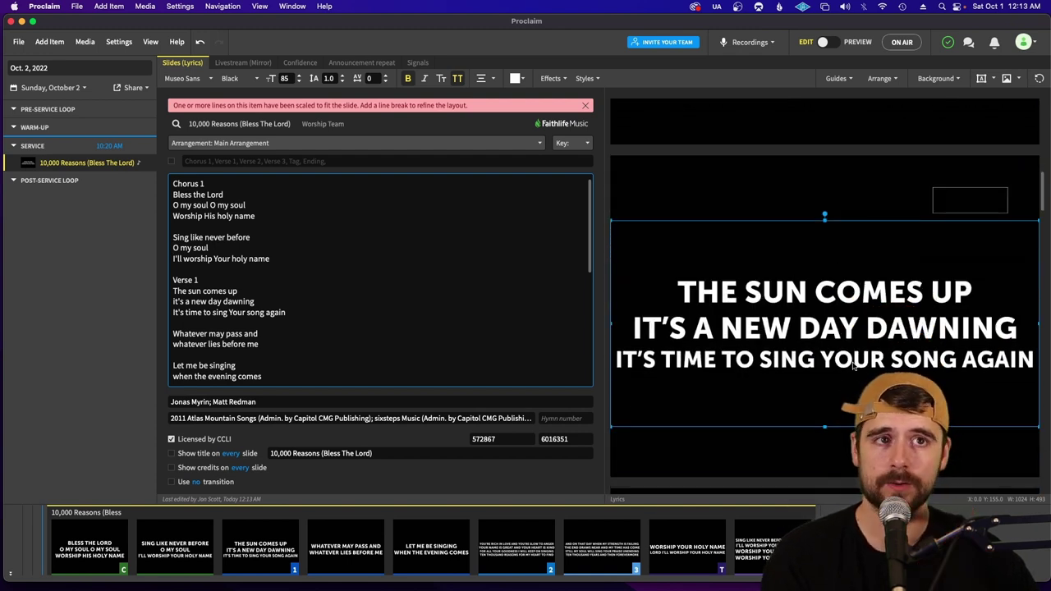
pyautogui.scroll(9, 904, 297)
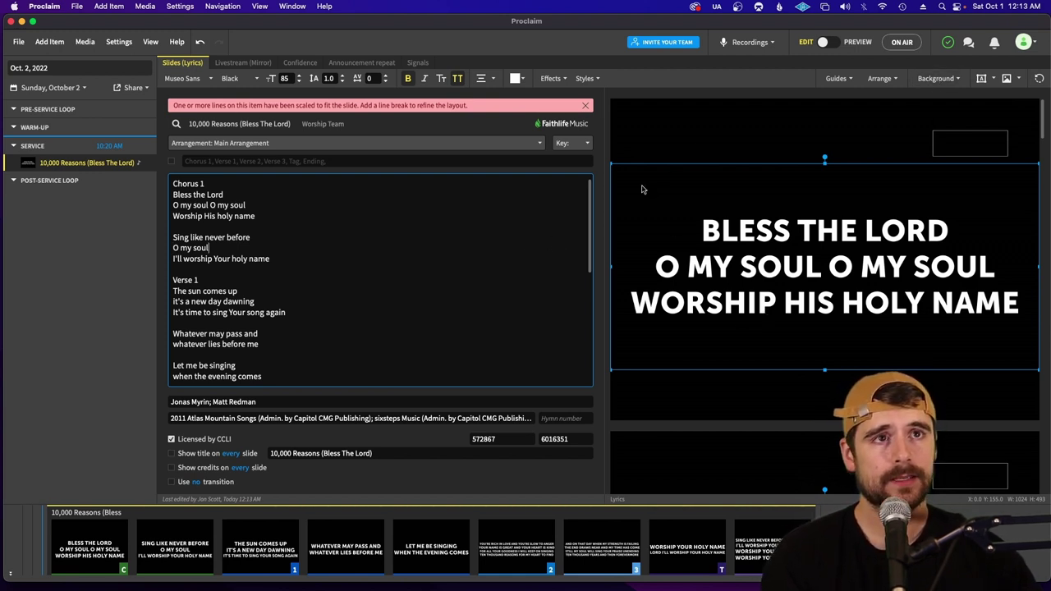
# Open the media library for the song's background and browse the videos in the Motion Backgrounds board
pyautogui.click(936, 80)
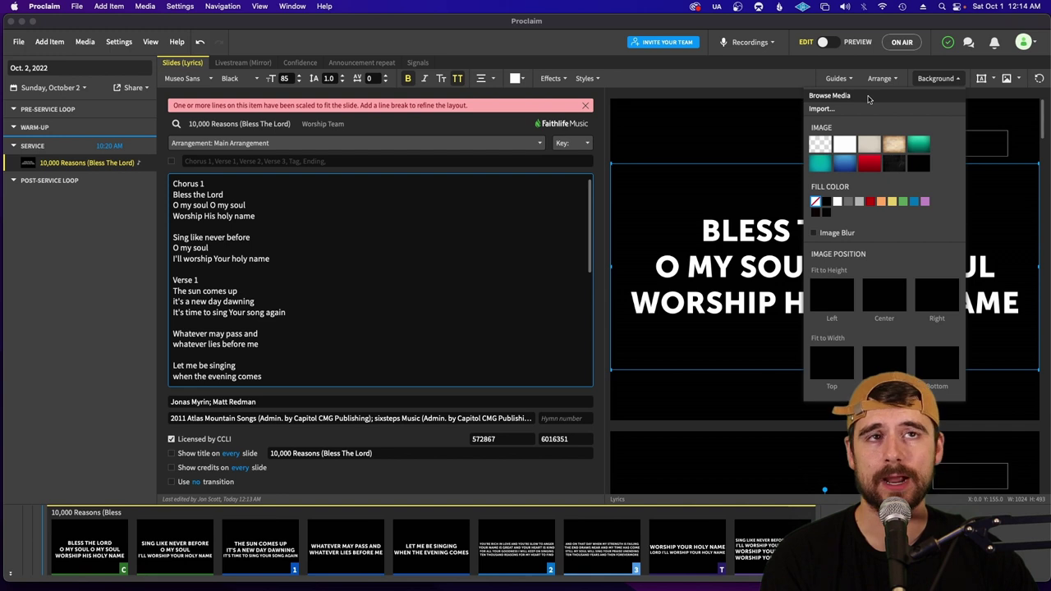
pyautogui.click(868, 99)
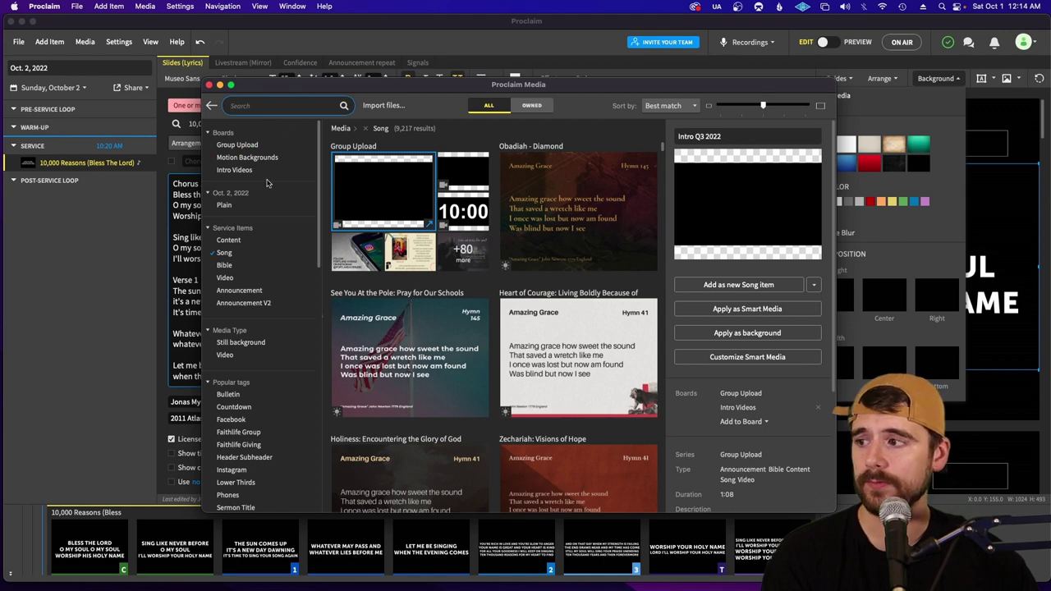
pyautogui.click(278, 160)
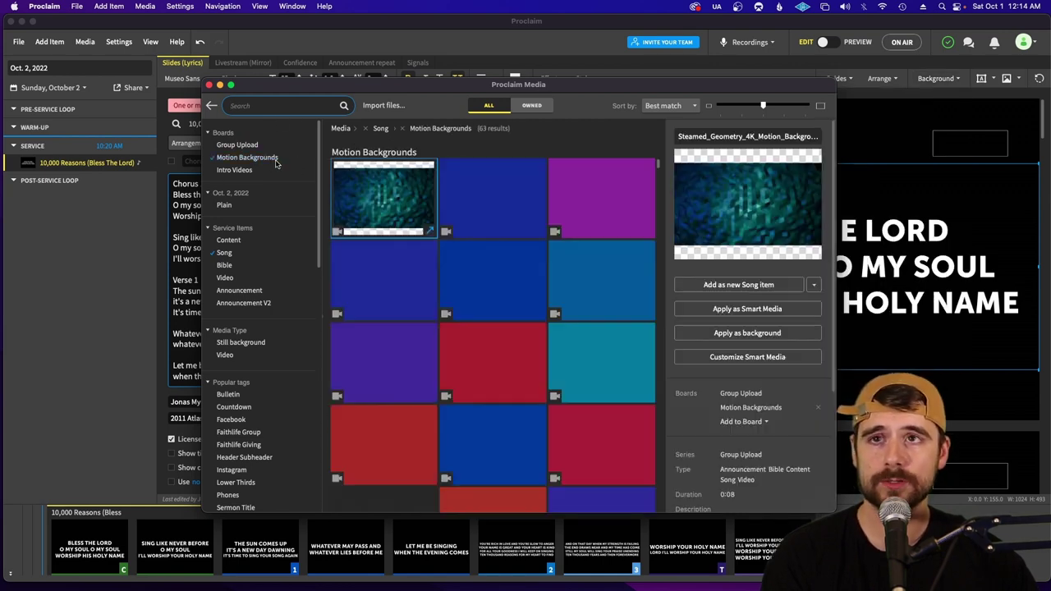
pyautogui.scroll(-15, 468, 238)
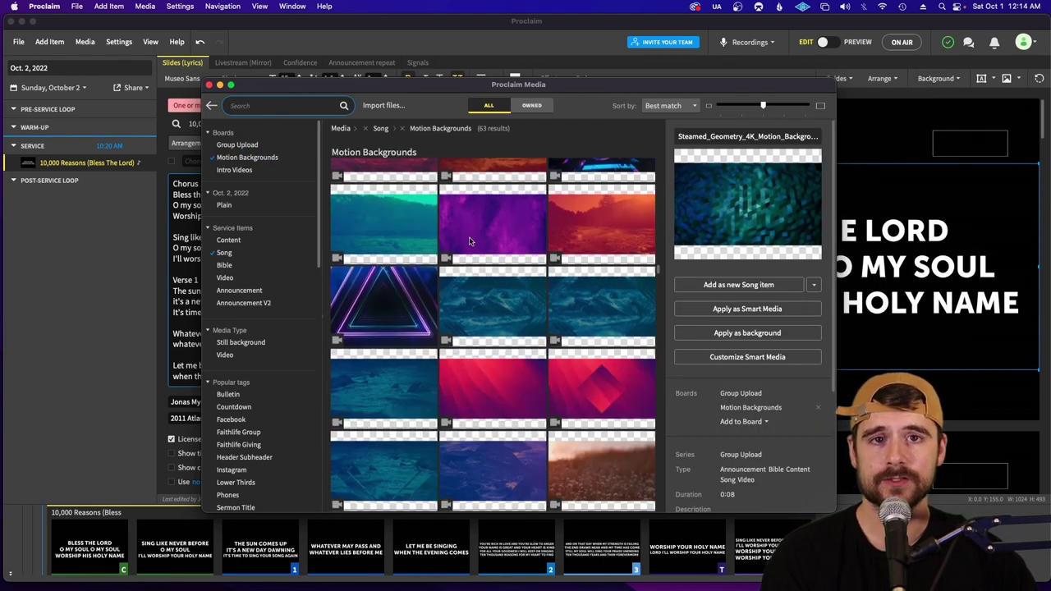
pyautogui.scroll(-10, 469, 241)
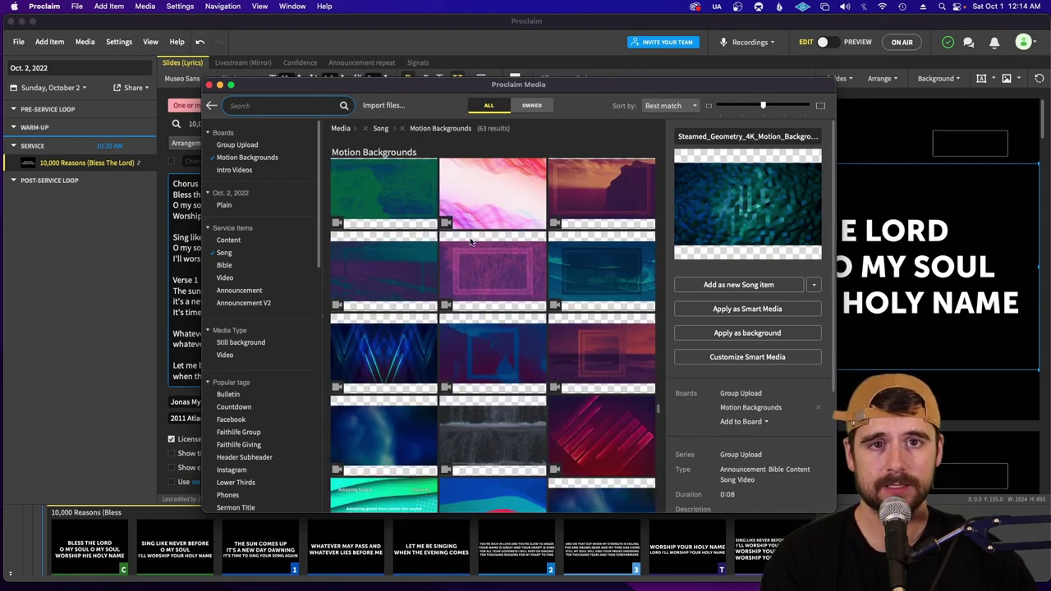
pyautogui.scroll(-8, 470, 240)
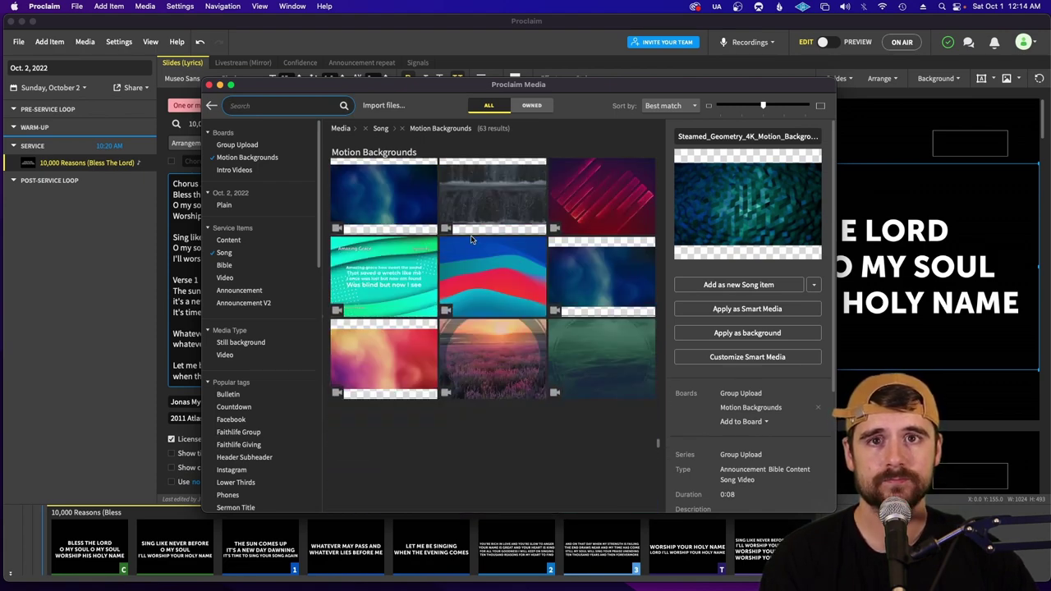
pyautogui.scroll(10, 468, 243)
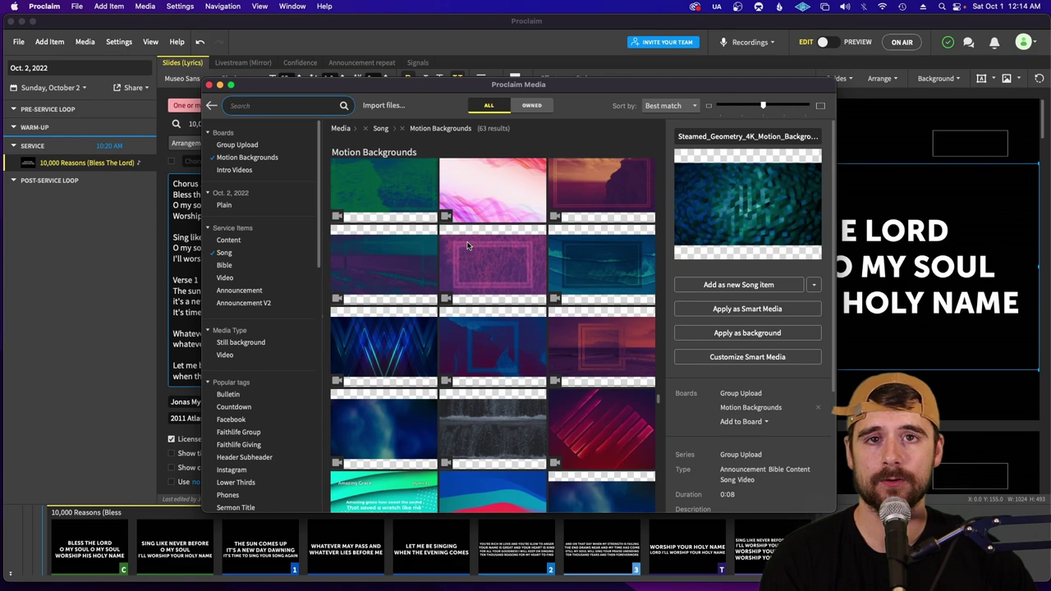
pyautogui.scroll(10, 466, 244)
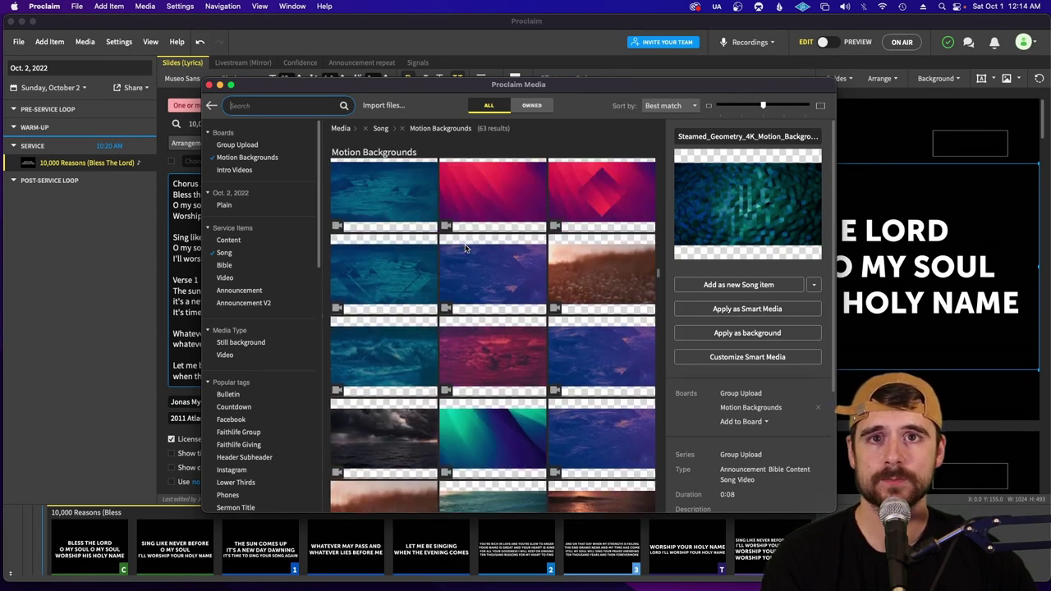
pyautogui.scroll(2, 462, 248)
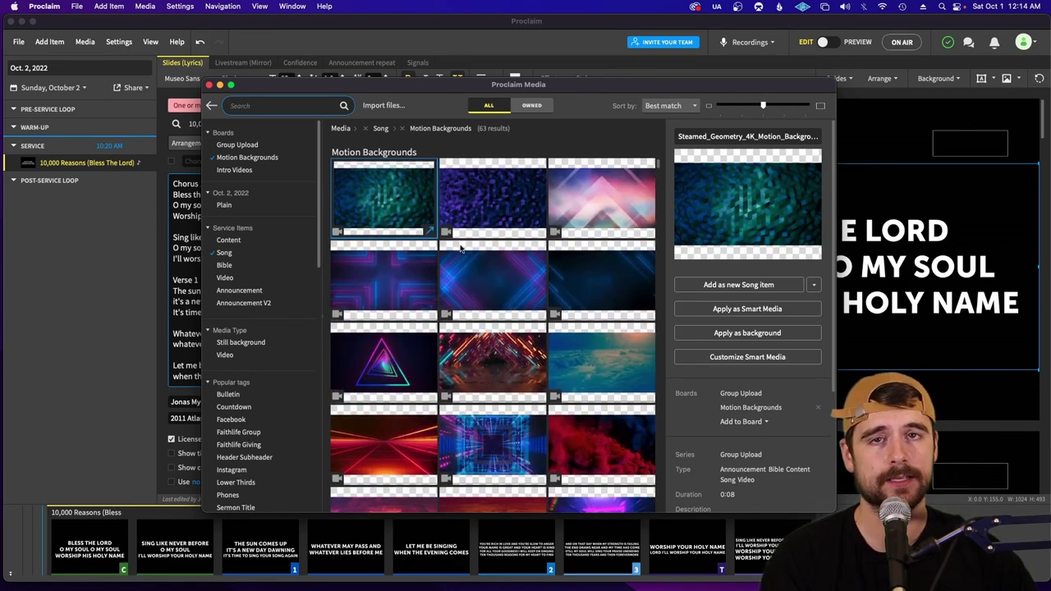
# Apply the NeonLinesAngledBluePinkHD video as the song's background and review it behind the lyrics slides
pyautogui.click(487, 285)
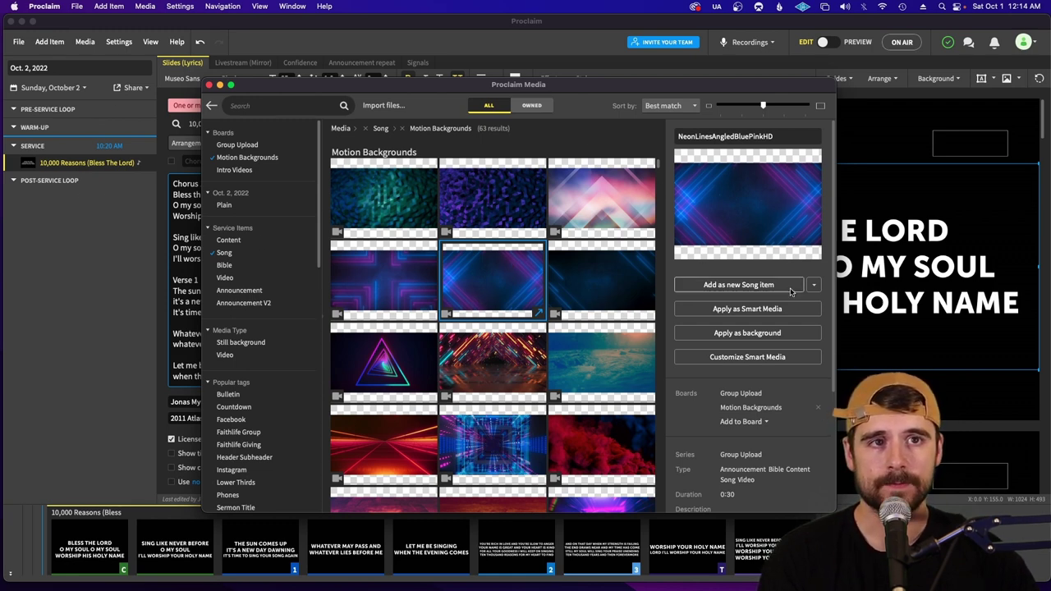
pyautogui.click(747, 333)
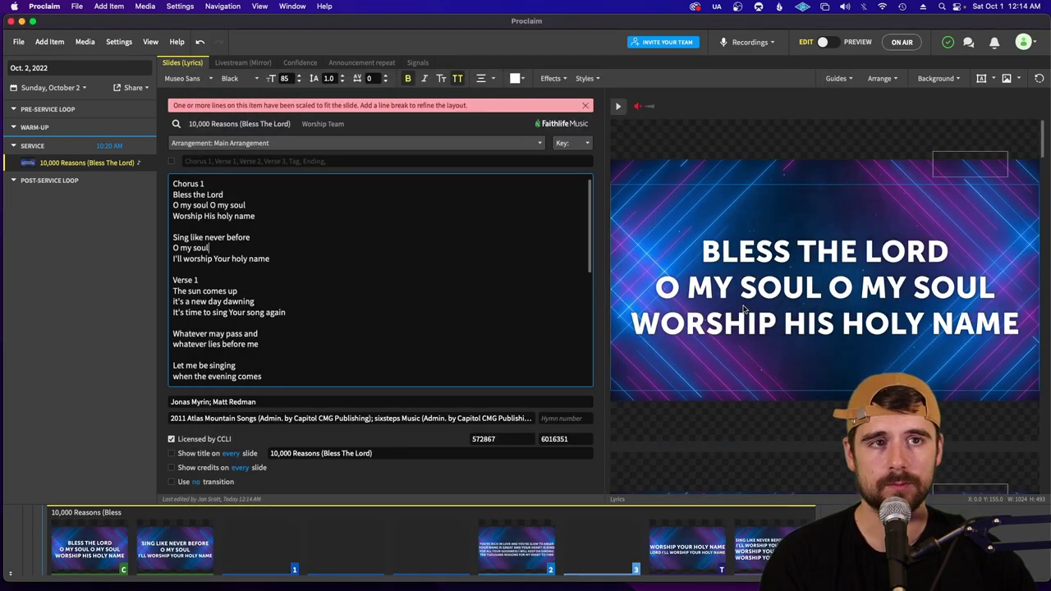
pyautogui.scroll(-3, 744, 320)
pyautogui.scroll(-5, 744, 327)
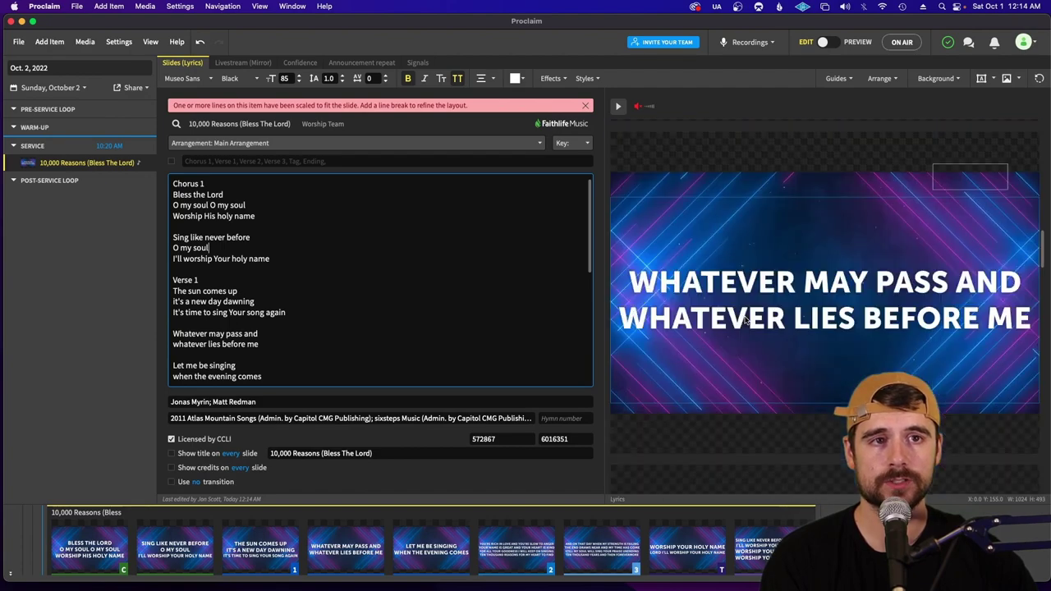
pyautogui.scroll(5, 744, 320)
pyautogui.scroll(3, 744, 320)
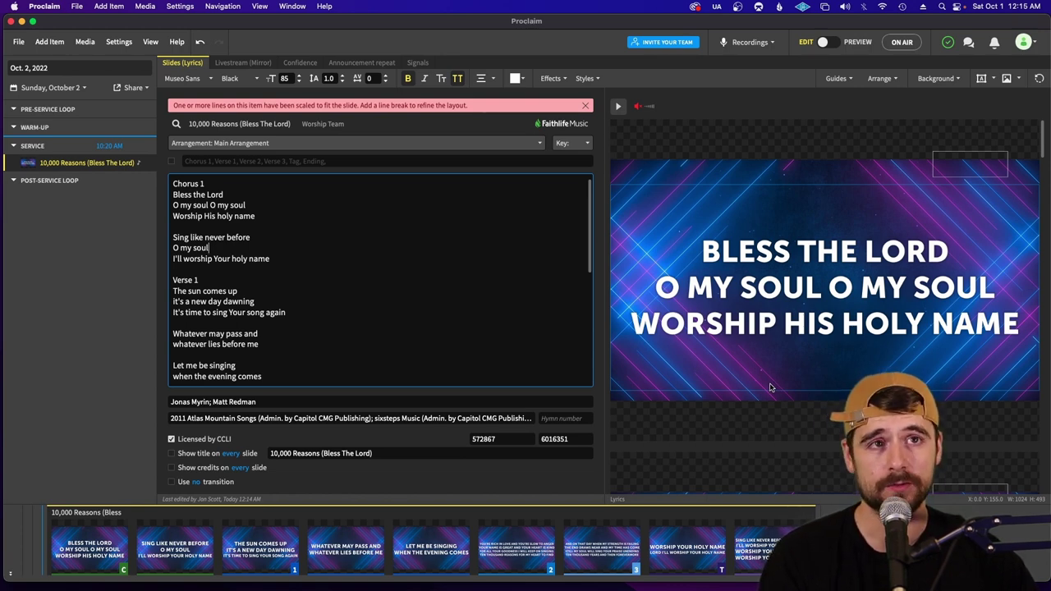
# Set the background's image position to Fit to Height, Center and review the lyrics slides
pyautogui.click(938, 79)
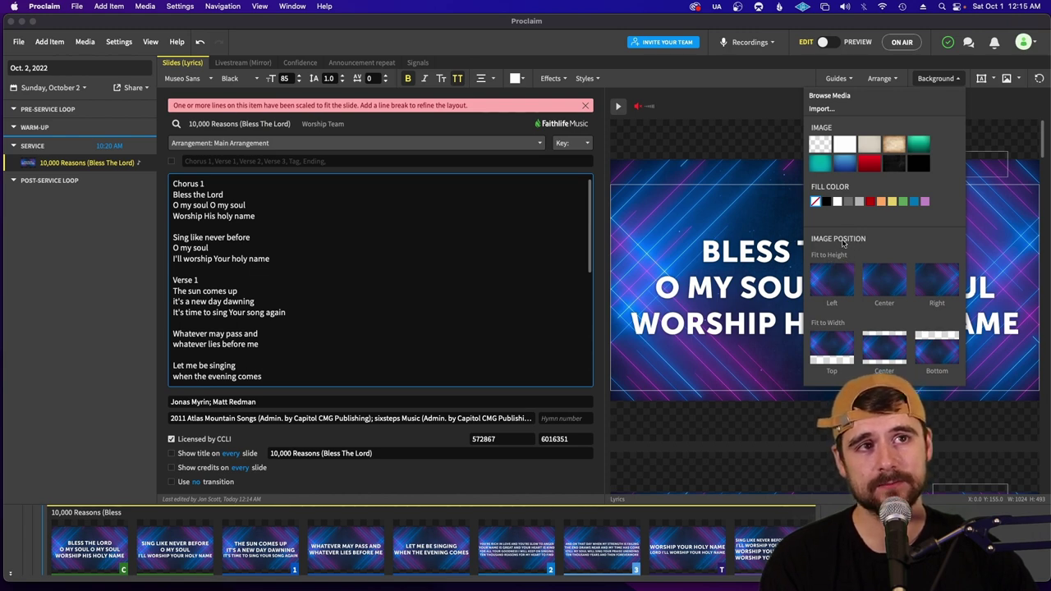
pyautogui.click(897, 293)
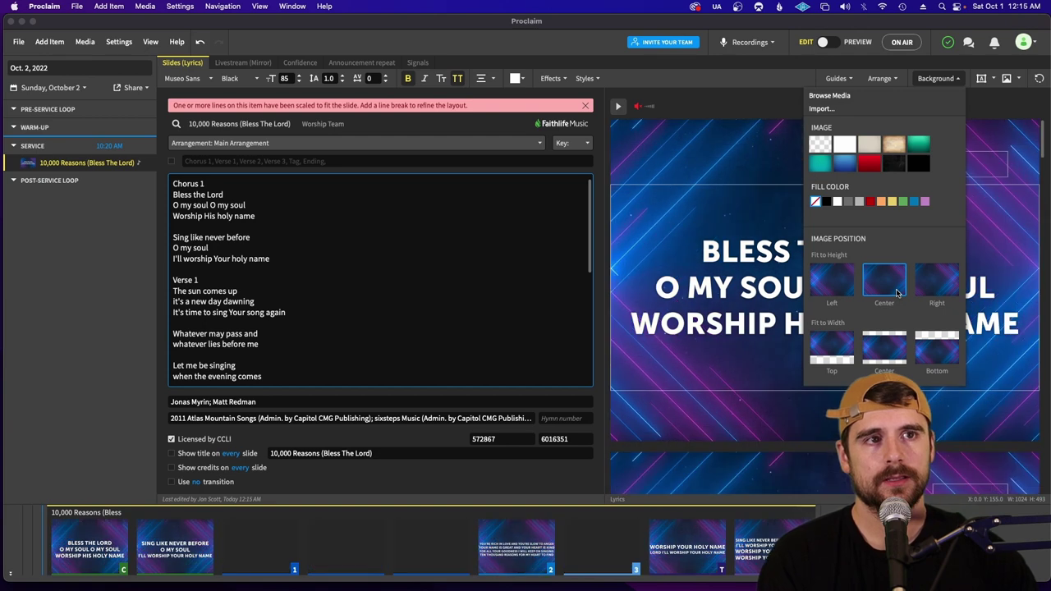
pyautogui.click(772, 183)
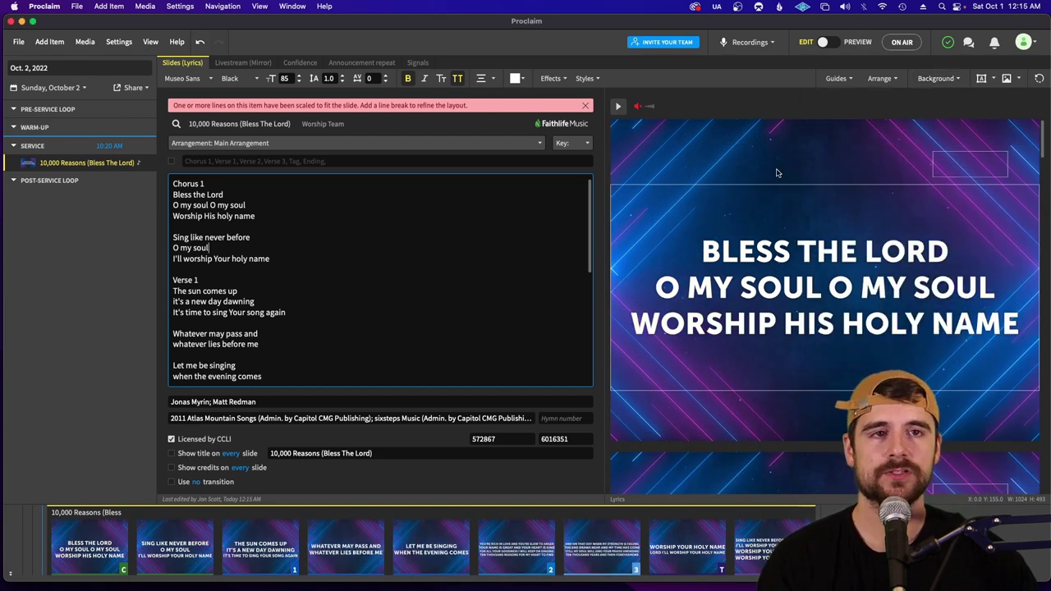
pyautogui.scroll(-5, 777, 172)
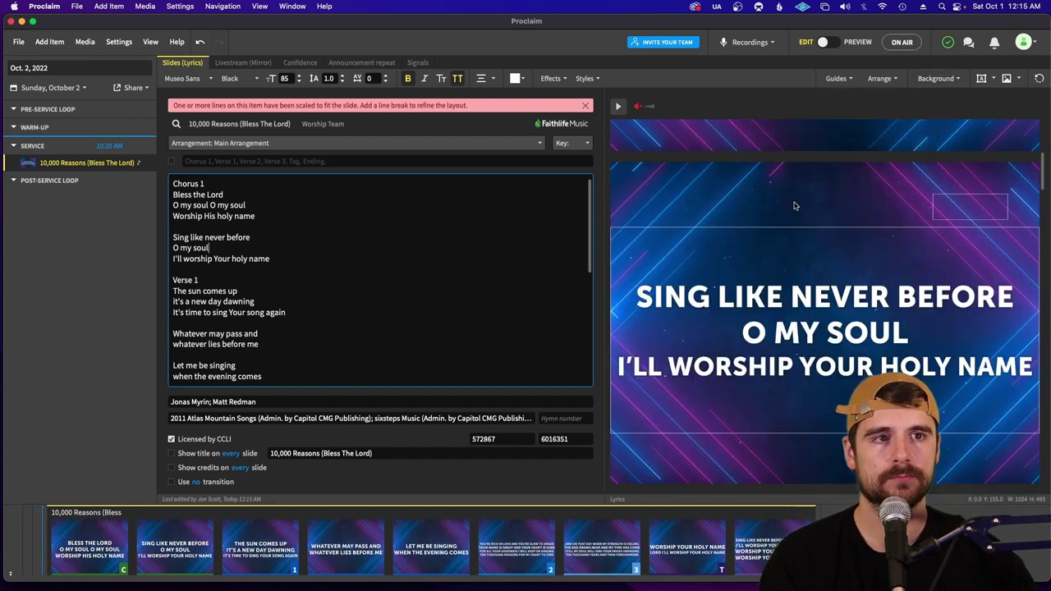
pyautogui.scroll(5, 794, 205)
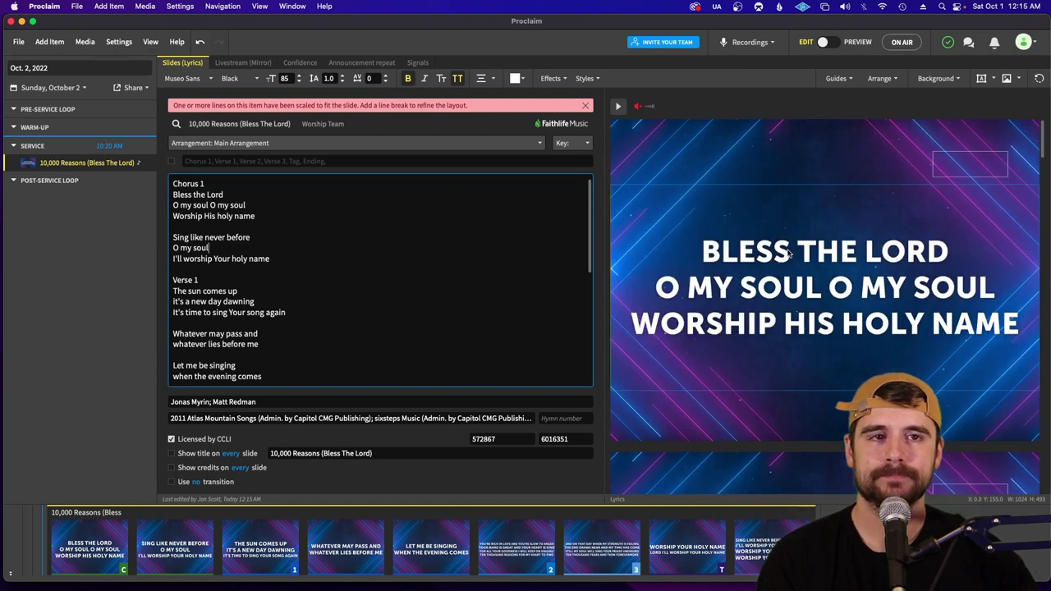
pyautogui.scroll(-5, 820, 218)
pyautogui.scroll(-4, 819, 219)
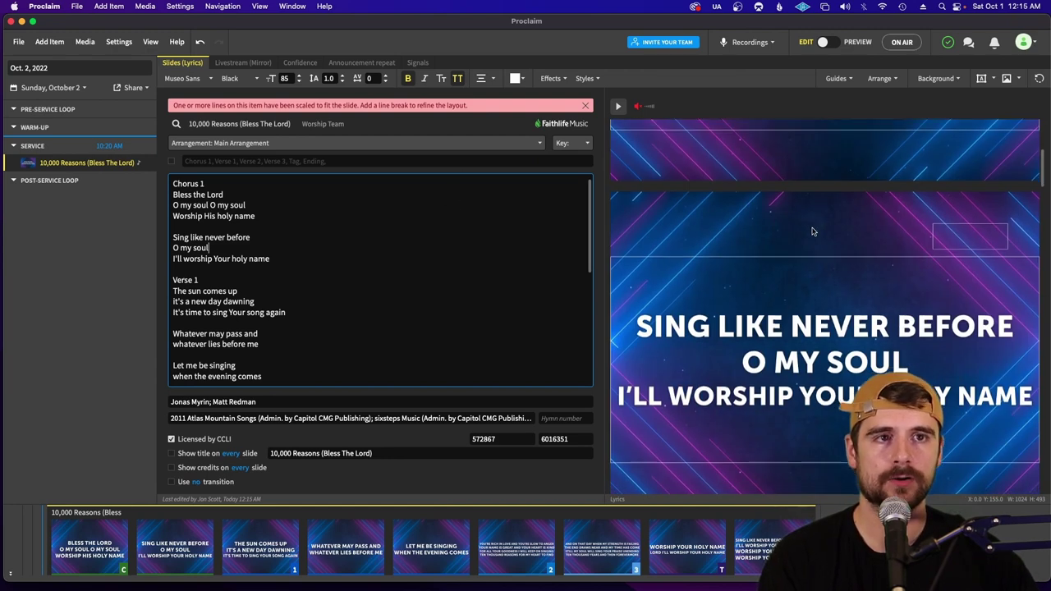
pyautogui.scroll(5, 818, 222)
pyautogui.scroll(2, 817, 223)
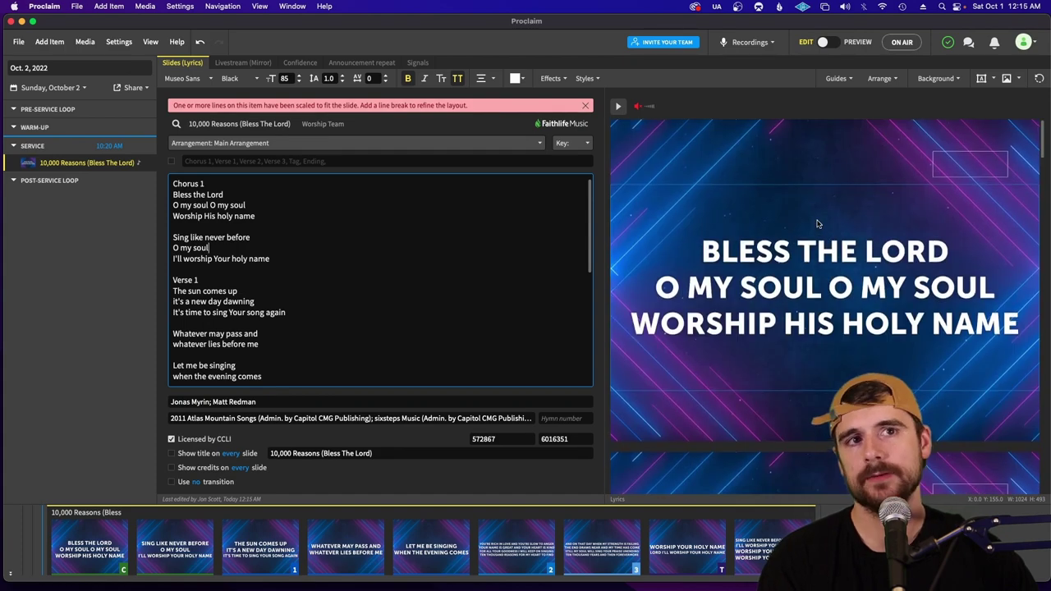
# Review the song's lyrics, enable its custom section order and place the cursor at the end of the section list
pyautogui.scroll(-3, 269, 217)
pyautogui.scroll(3, 269, 216)
pyautogui.scroll(-3, 272, 219)
pyautogui.scroll(-10, 272, 219)
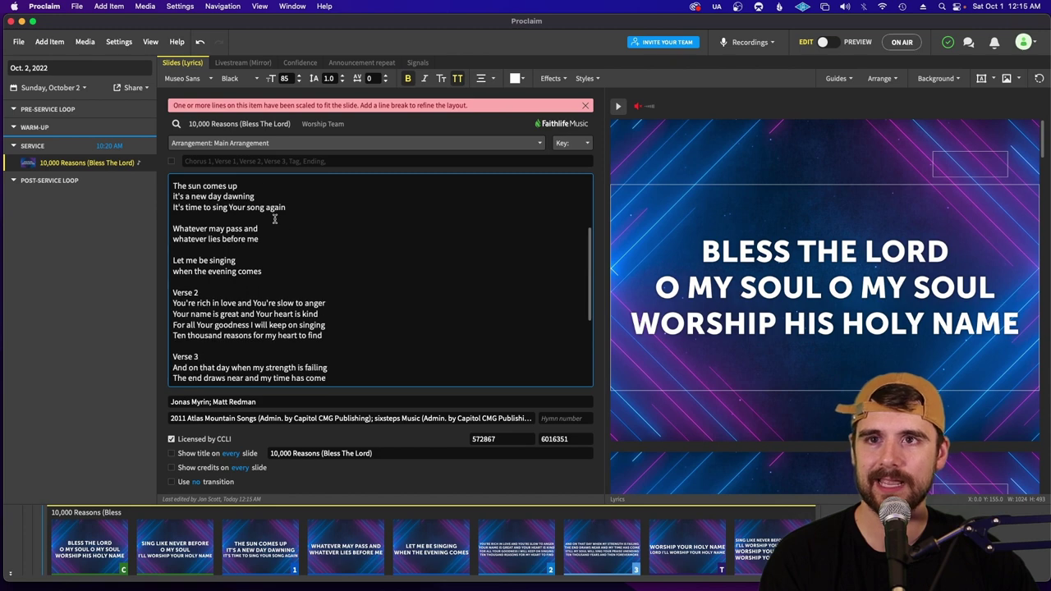
pyautogui.scroll(12, 326, 259)
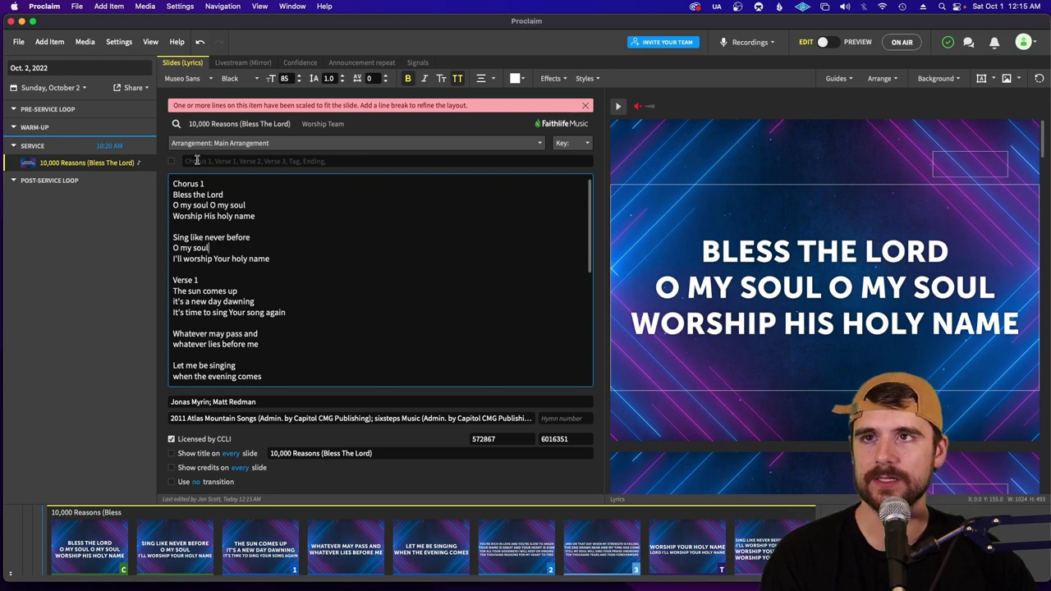
pyautogui.click(172, 161)
pyautogui.moveTo(335, 162)
pyautogui.mouseDown()
pyautogui.moveTo(191, 158)
pyautogui.moveTo(339, 161)
pyautogui.mouseUp()
pyautogui.click(186, 161)
pyautogui.click(343, 161)
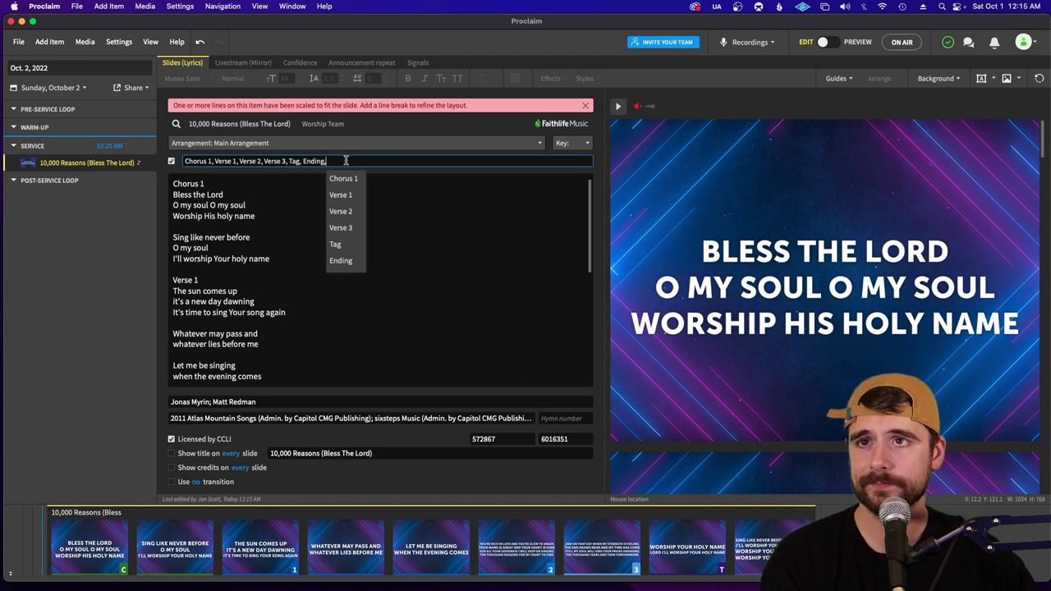
# Examine how the Chorus 1 and Verse 1 labels in the lyrics define the sections named in the custom order
pyautogui.click(217, 181)
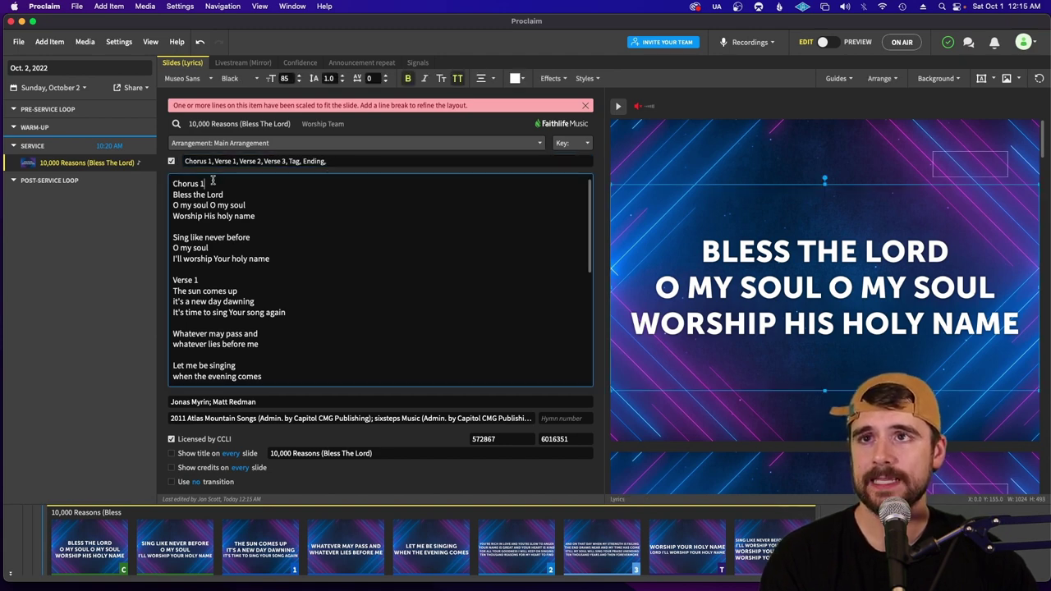
pyautogui.moveTo(208, 184); pyautogui.dragTo(150, 183)
pyautogui.click(243, 205)
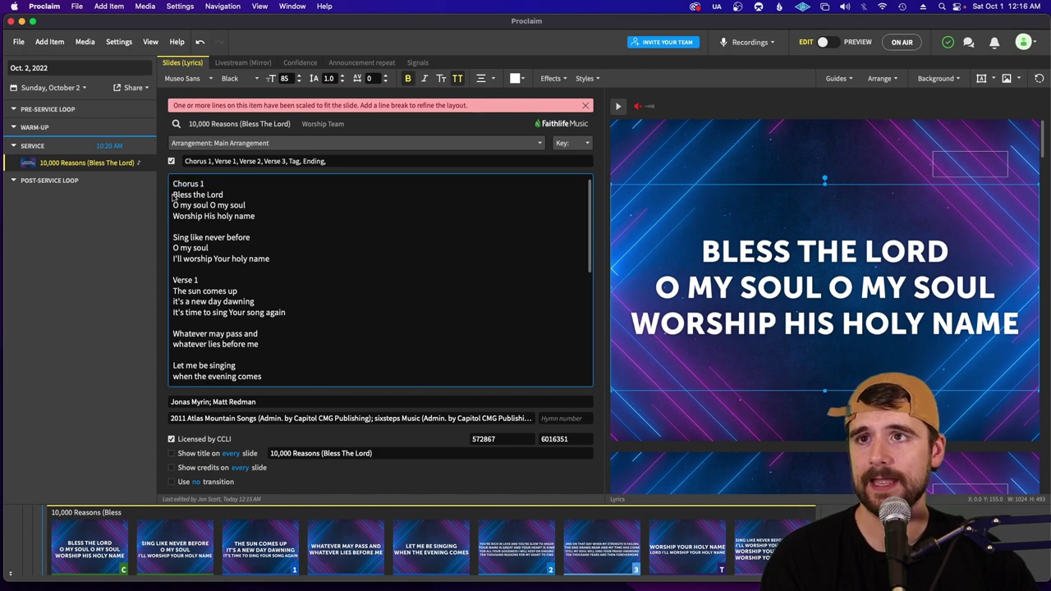
pyautogui.scroll(-1, 262, 226)
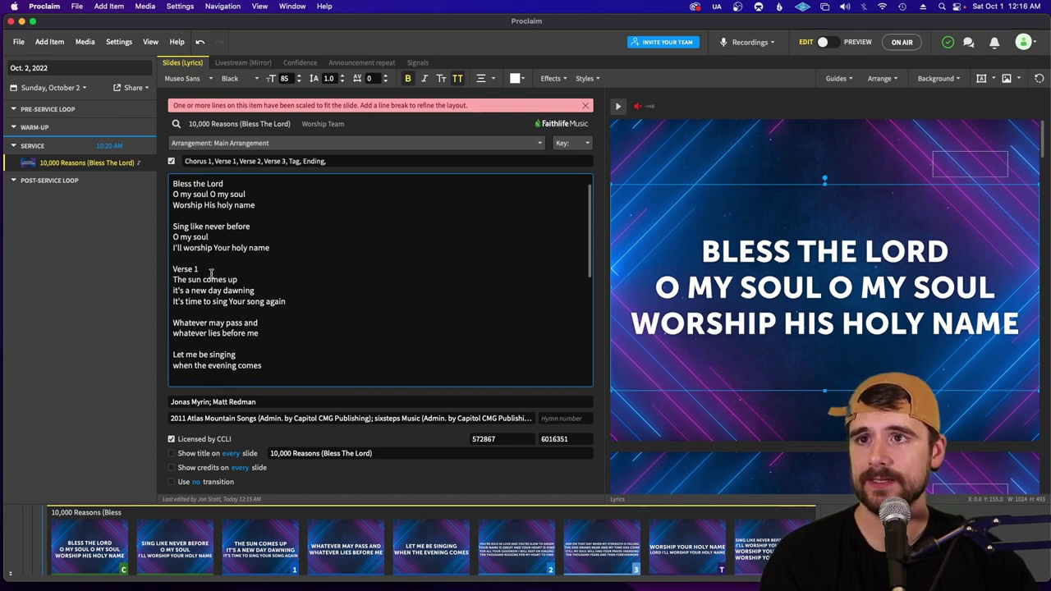
pyautogui.scroll(1, 196, 269)
pyautogui.moveTo(173, 290); pyautogui.dragTo(311, 341)
pyautogui.click(313, 343)
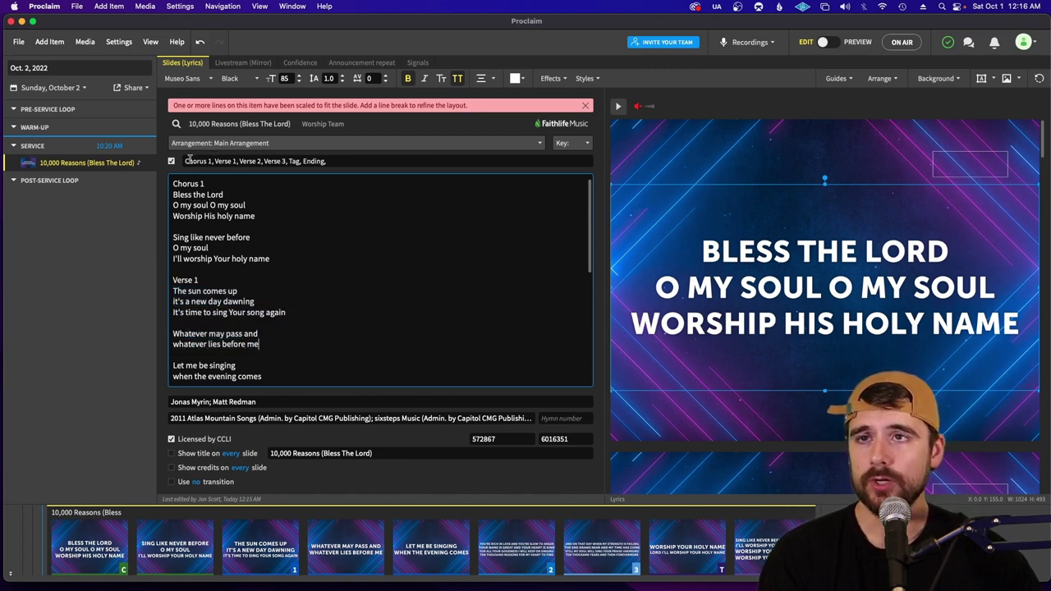
# Insert Chorus 1 between Verse 1 and Verse 2 in the custom section order and review the song's slides
pyautogui.click(213, 162)
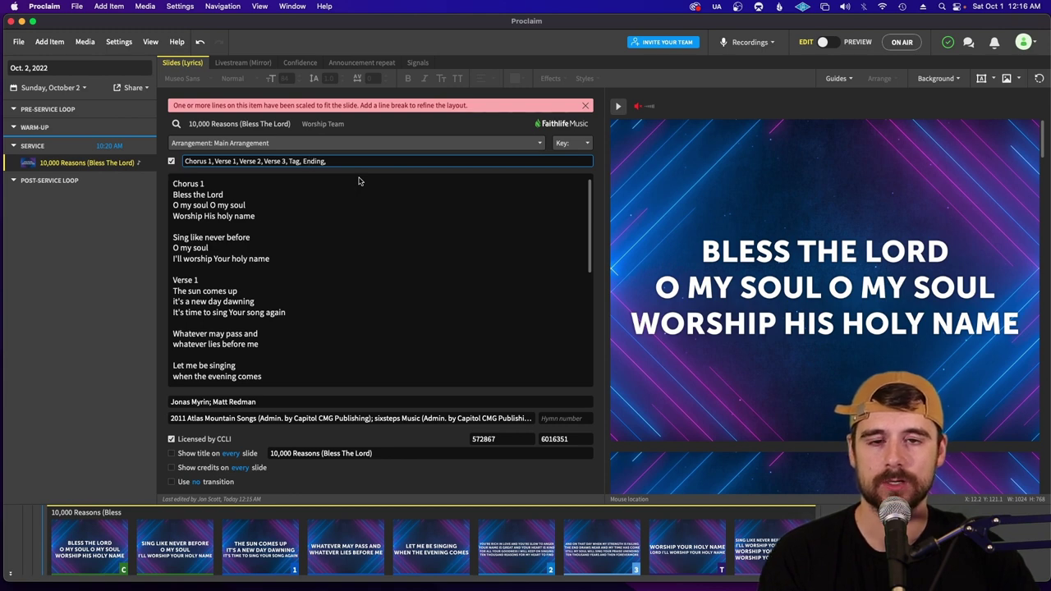
pyautogui.click(238, 162)
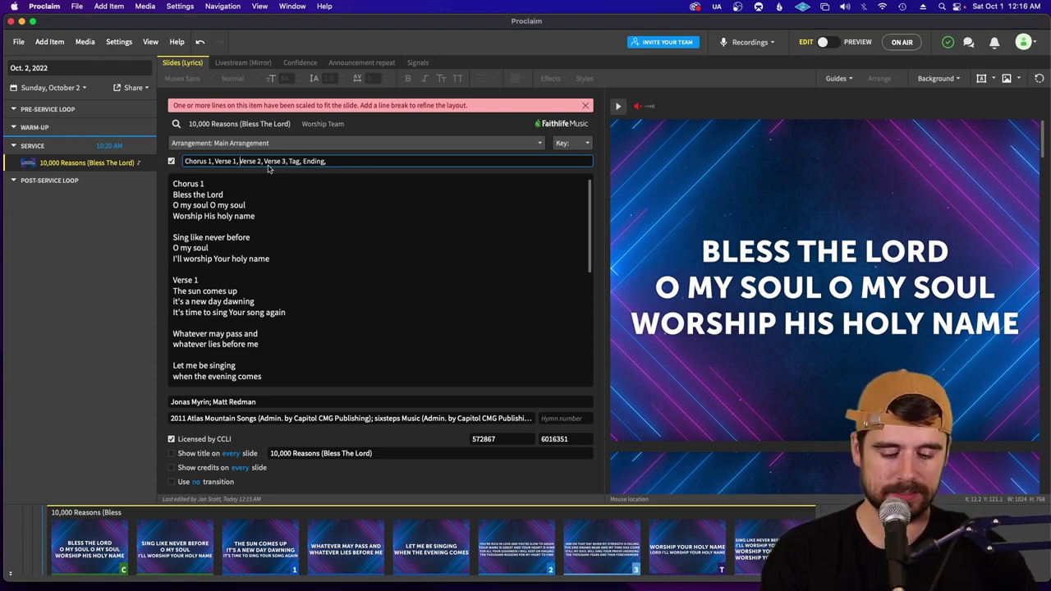
pyautogui.write('Chorus 1,')
pyautogui.scroll(-3, 695, 249)
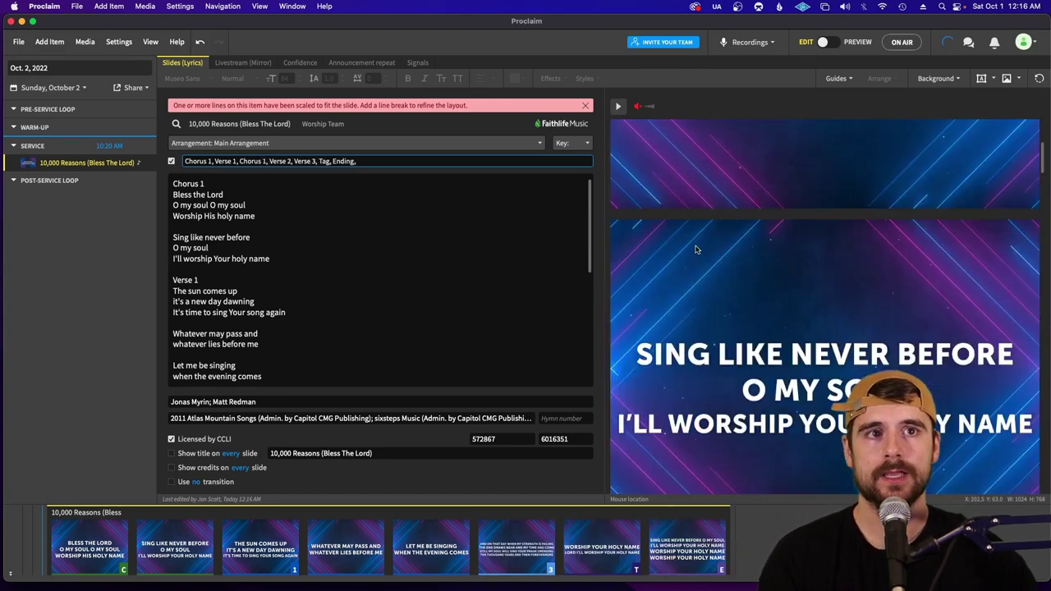
pyautogui.scroll(-6, 695, 250)
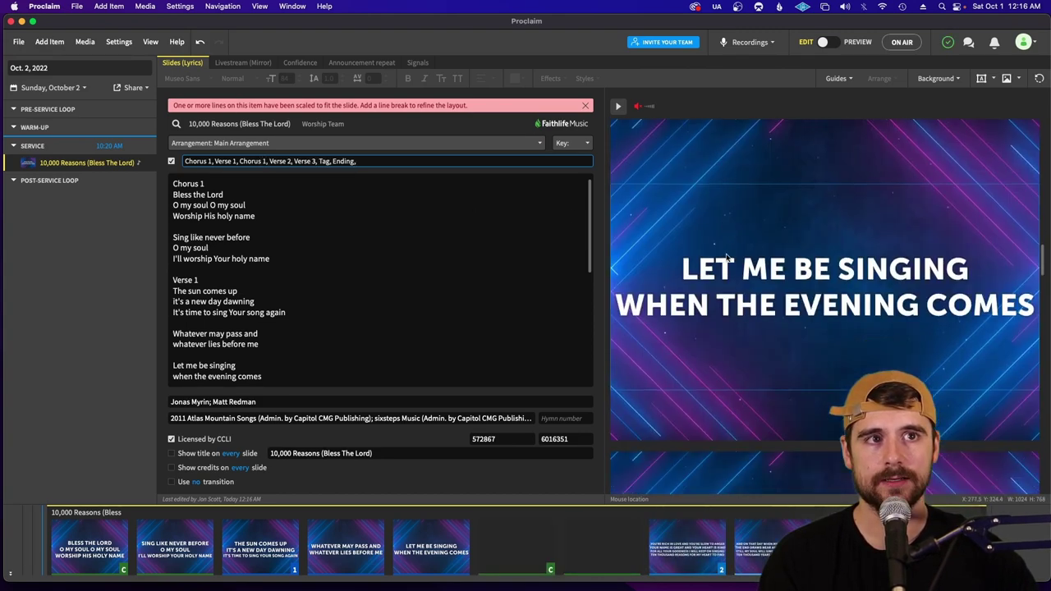
pyautogui.scroll(-3, 727, 257)
pyautogui.scroll(3, 750, 260)
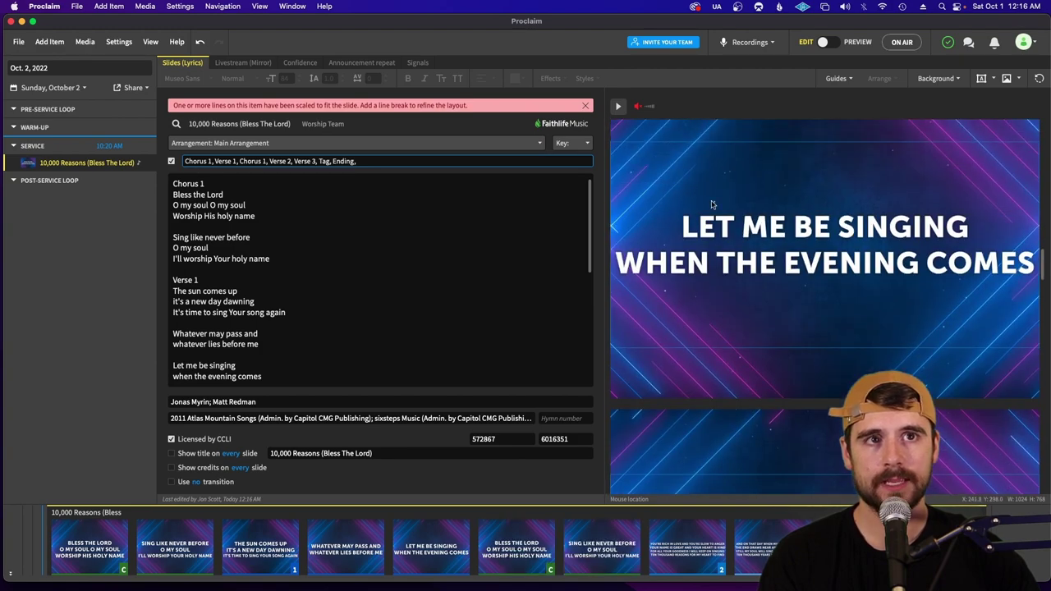
pyautogui.scroll(-4, 760, 237)
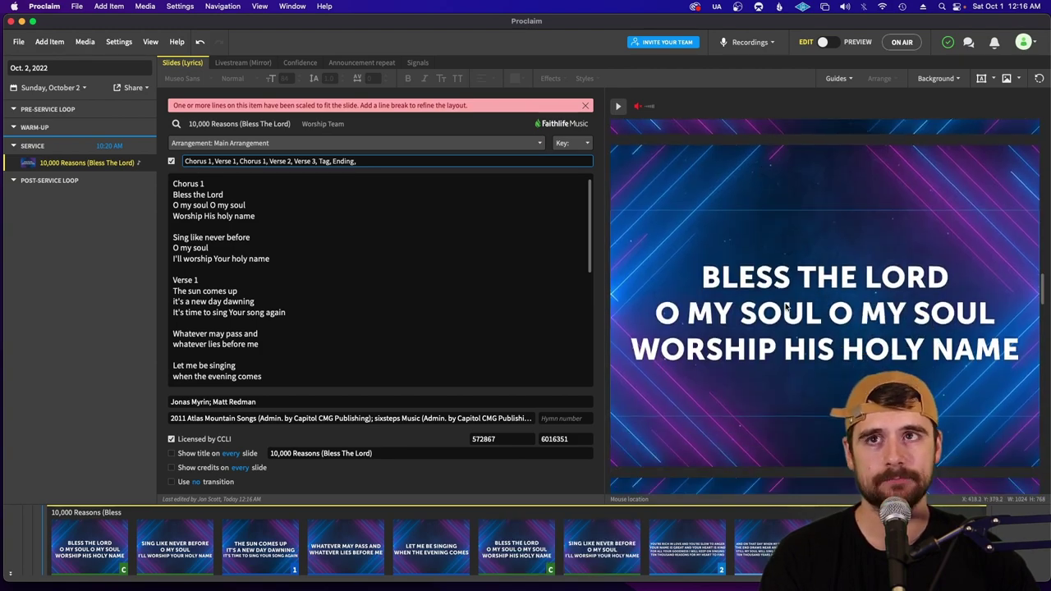
pyautogui.scroll(10, 783, 308)
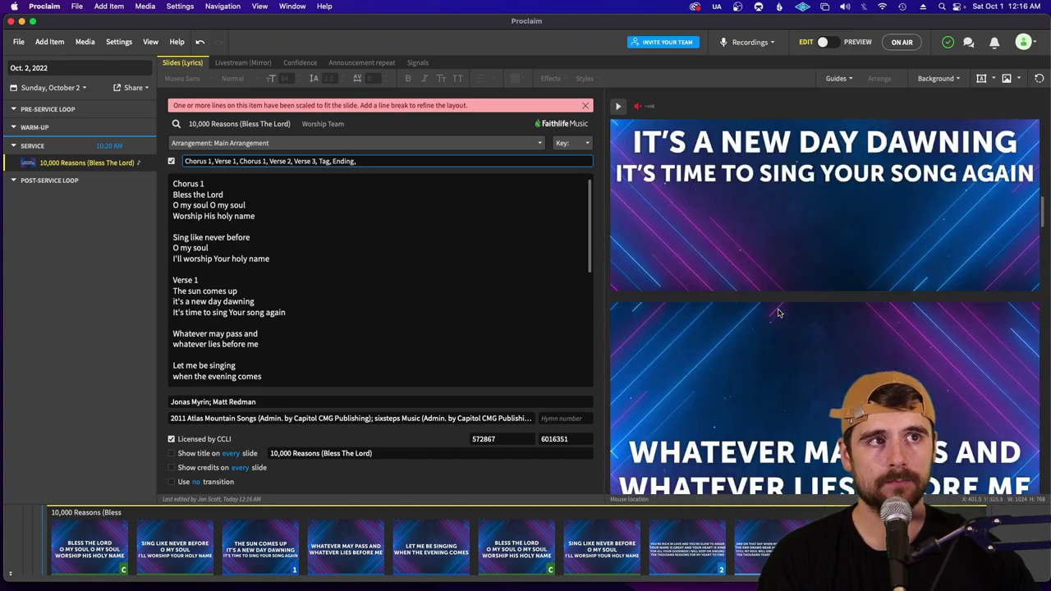
pyautogui.scroll(8, 779, 313)
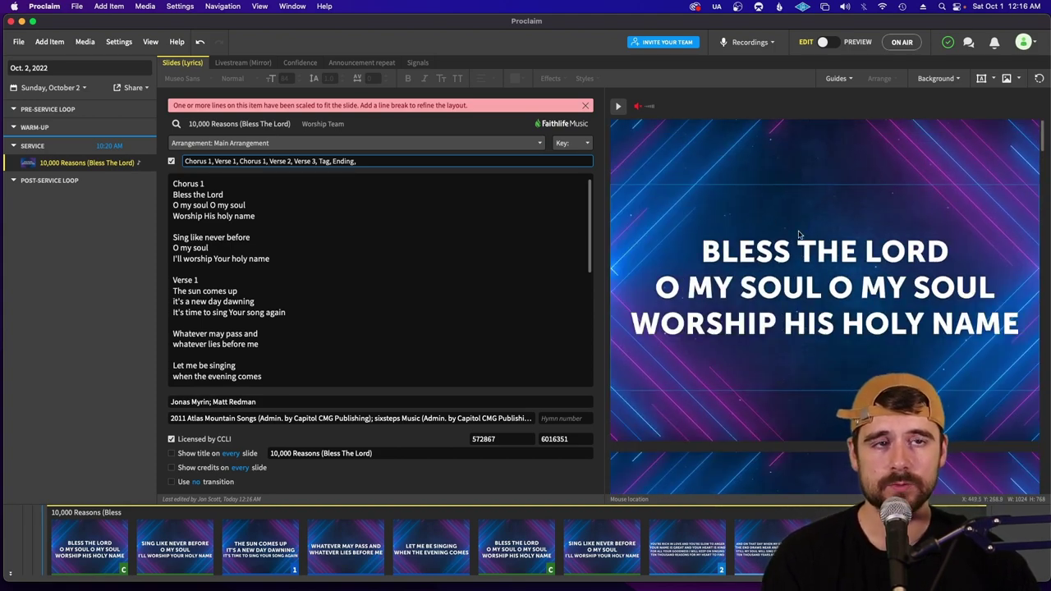
# Remove the opening Chorus 1 from the custom section order so the song starts with Verse 1, and check the slides
pyautogui.click(276, 169)
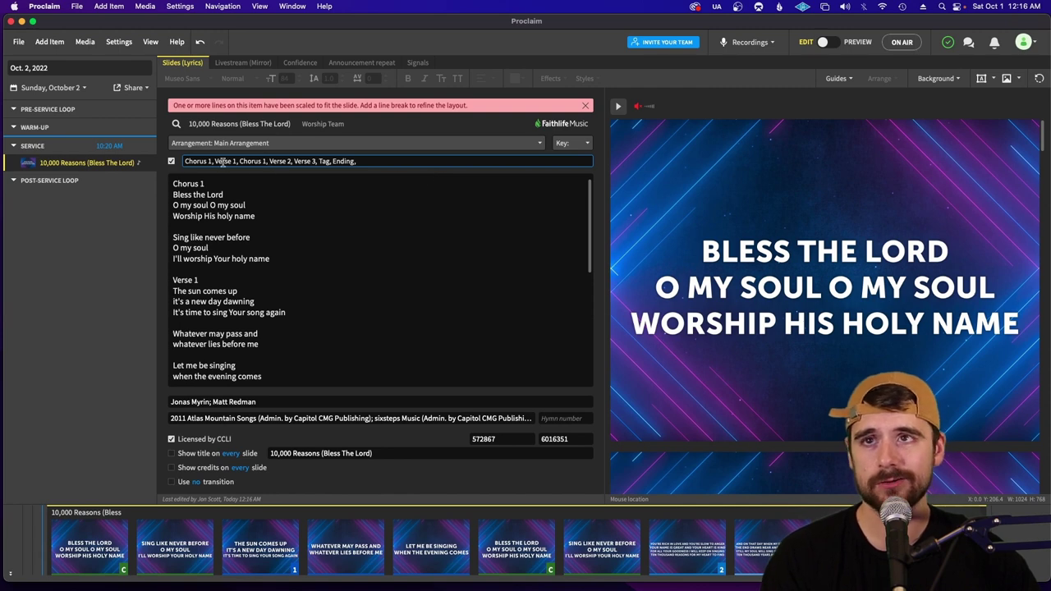
pyautogui.hotkey('alt', 'Left')
pyautogui.hotkey('alt', 'Left')
pyautogui.hotkey('alt', 'Left')
pyautogui.hotkey('alt', 'Left')
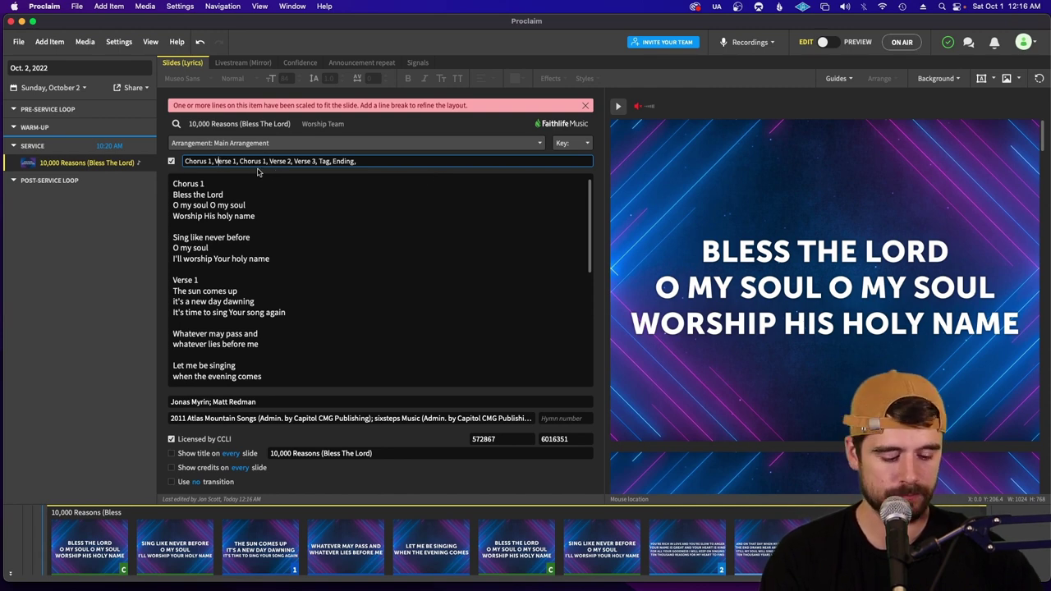
pyautogui.press('BackSpace')
pyautogui.press('BackSpace')
pyautogui.press('BackSpace')
pyautogui.press('BackSpace')
pyautogui.press('BackSpace')
pyautogui.press('BackSpace')
pyautogui.press('BackSpace')
pyautogui.press('BackSpace')
pyautogui.press('BackSpace')
pyautogui.press('BackSpace')
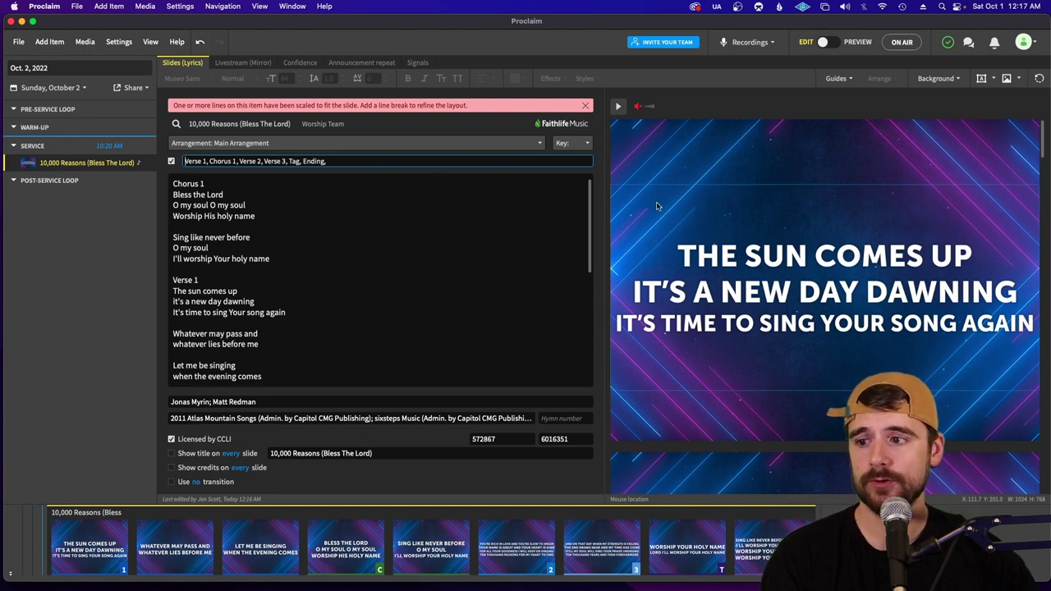
pyautogui.scroll(-2, 540, 251)
pyautogui.scroll(2, 539, 251)
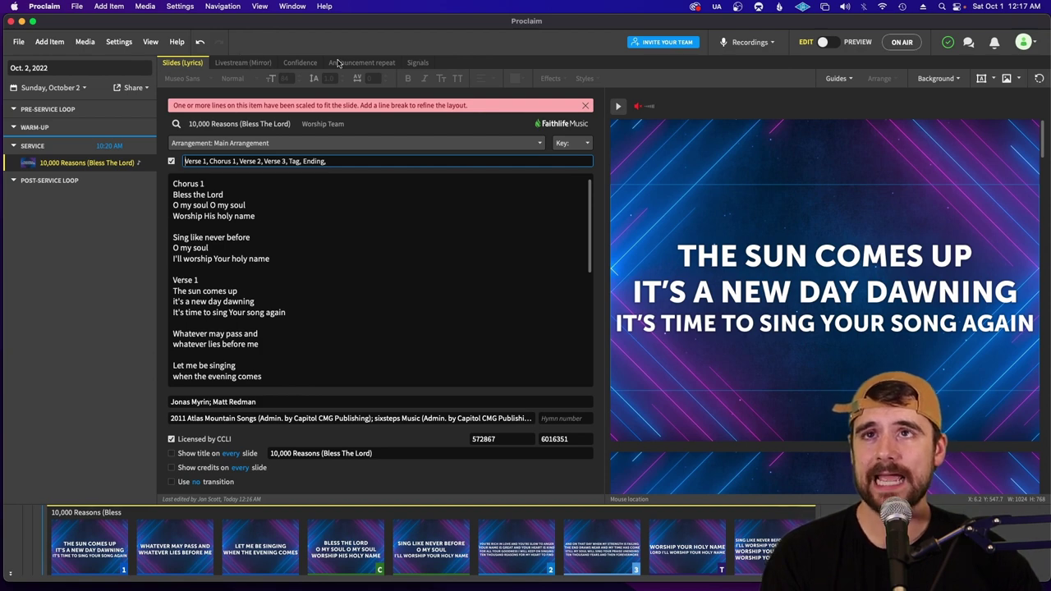
# Remove the background from the song's livestream output and review its lyrics slides
pyautogui.click(263, 63)
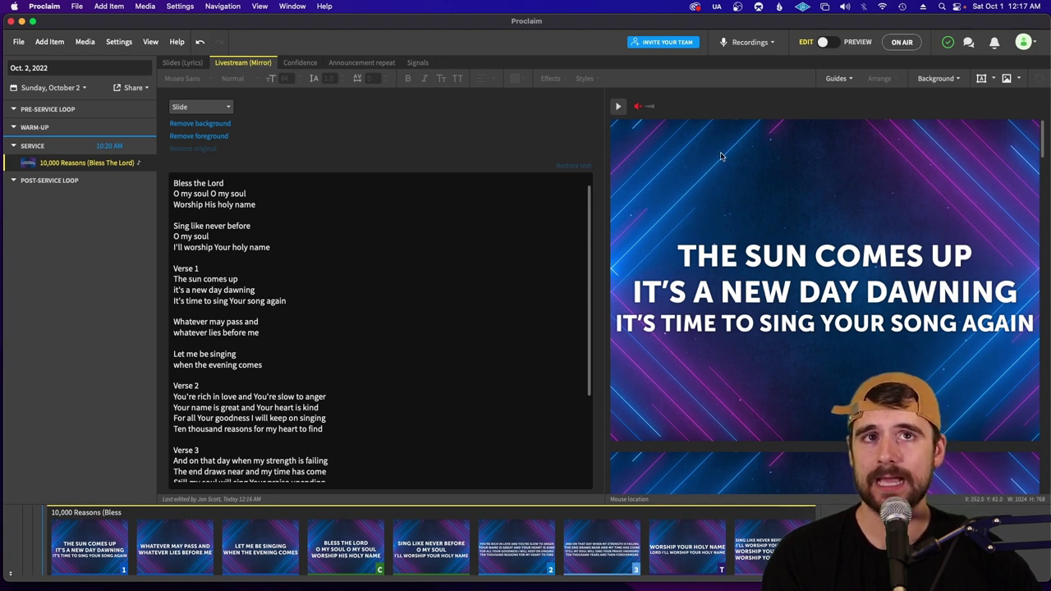
pyautogui.scroll(-5, 724, 212)
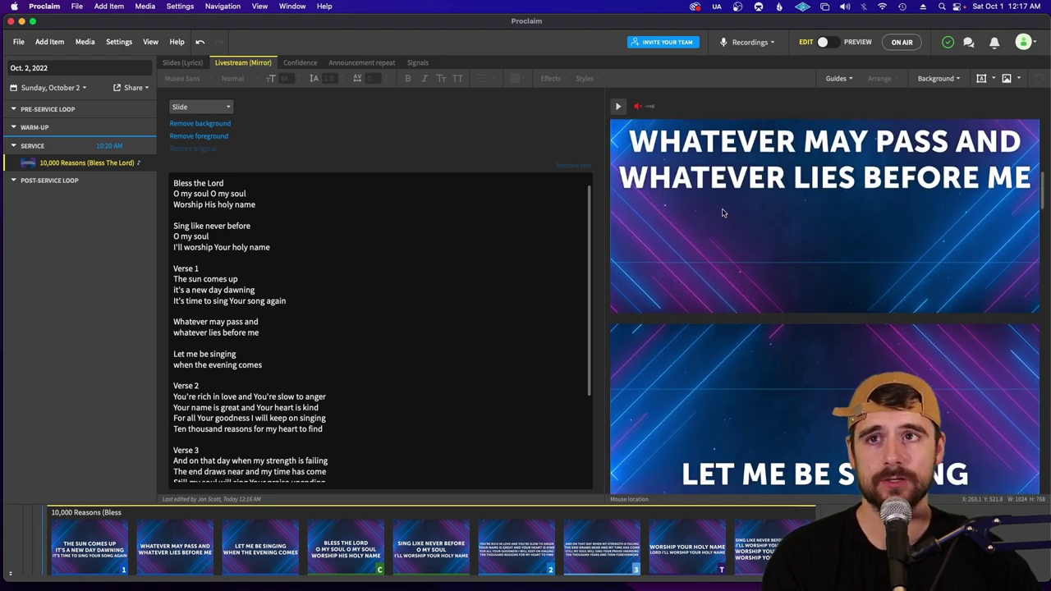
pyautogui.scroll(4, 723, 212)
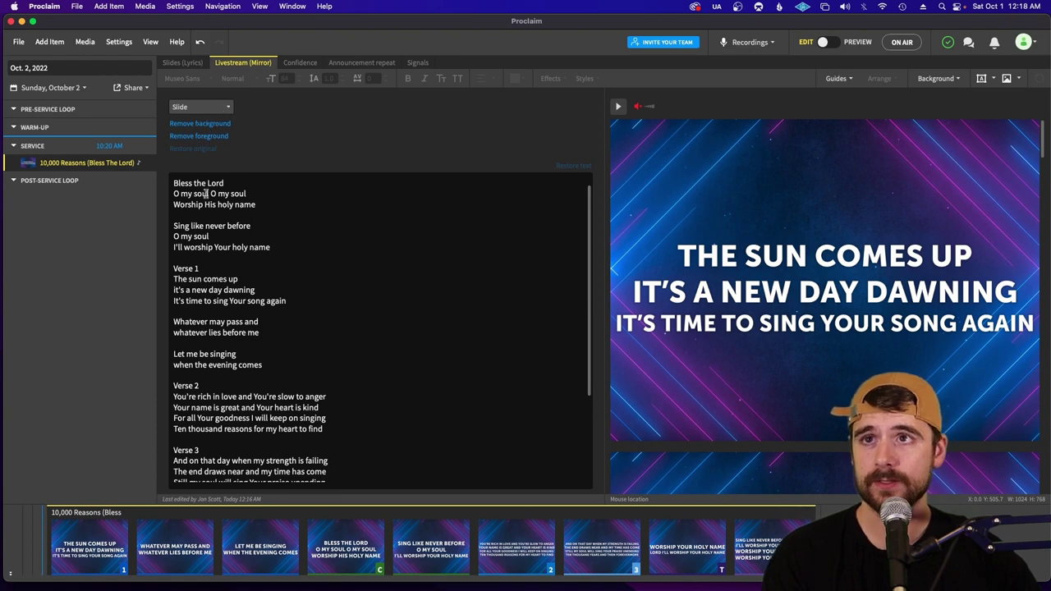
pyautogui.click(207, 123)
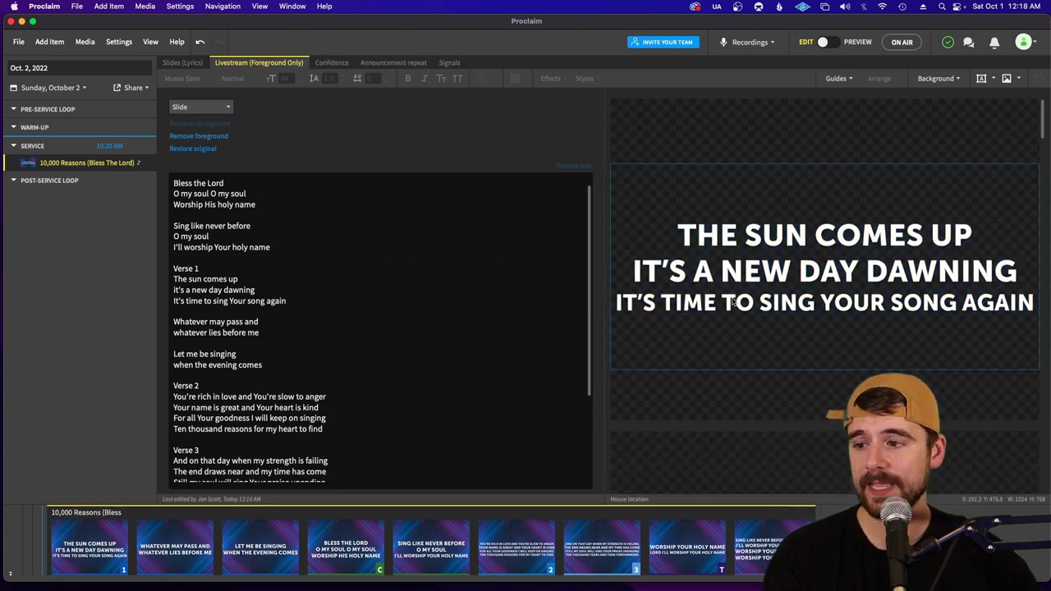
pyautogui.scroll(-5, 733, 302)
pyautogui.scroll(-5, 736, 306)
pyautogui.scroll(5, 737, 304)
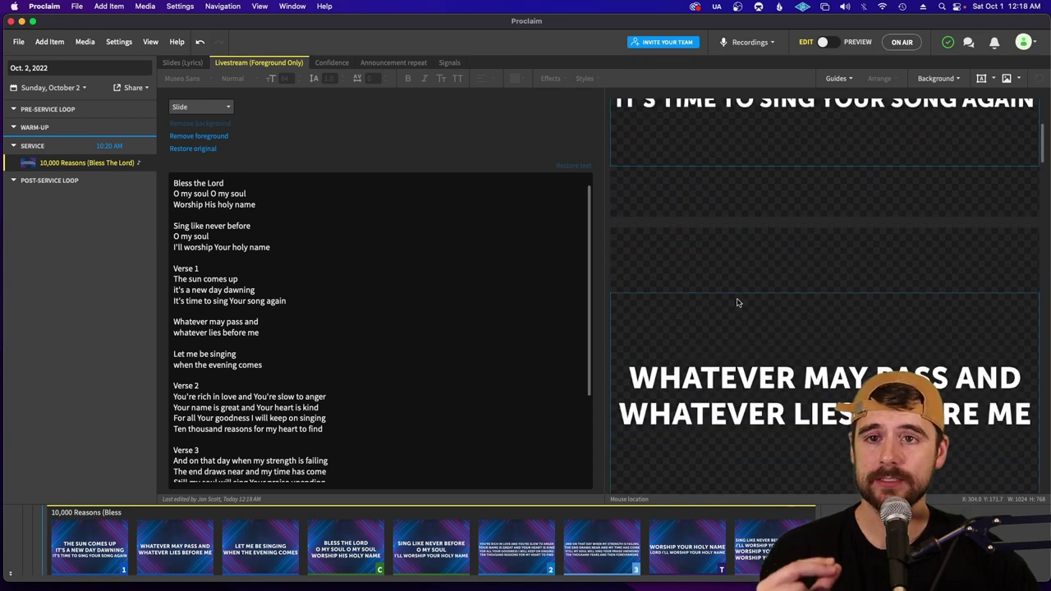
pyautogui.scroll(3, 736, 303)
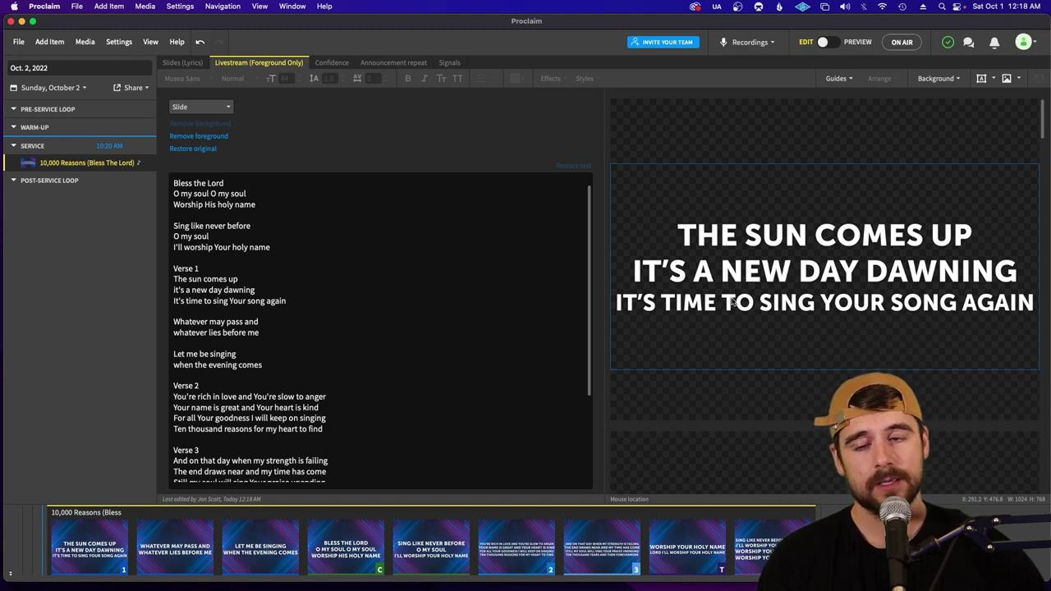
# Shrink the livestream lyrics box to about 173 high, move it to the slide's lower third at about Y 563, and check the slides
pyautogui.click(927, 274)
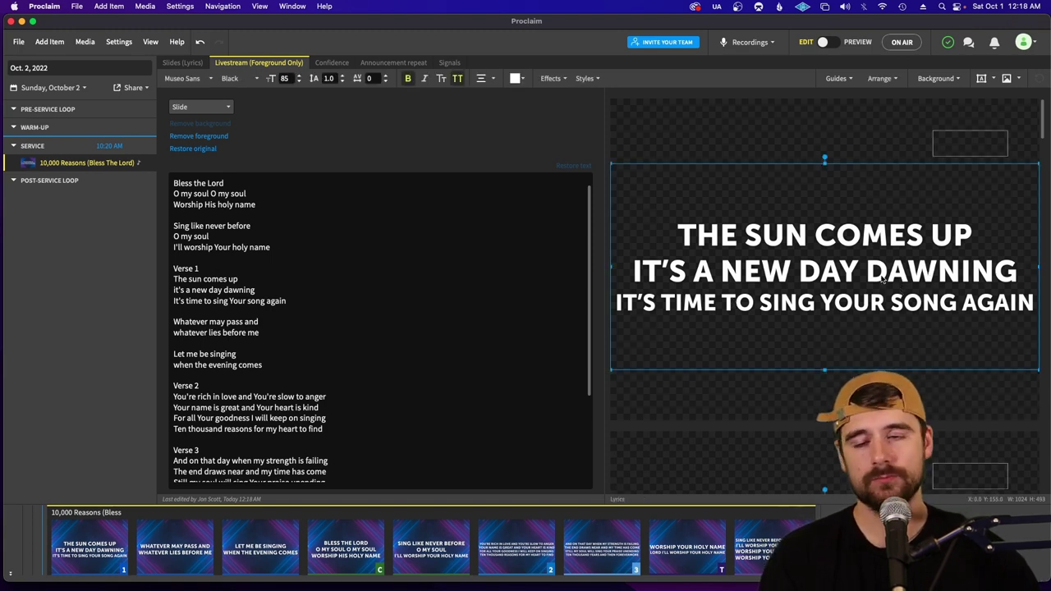
pyautogui.moveTo(824, 163); pyautogui.dragTo(824, 297)
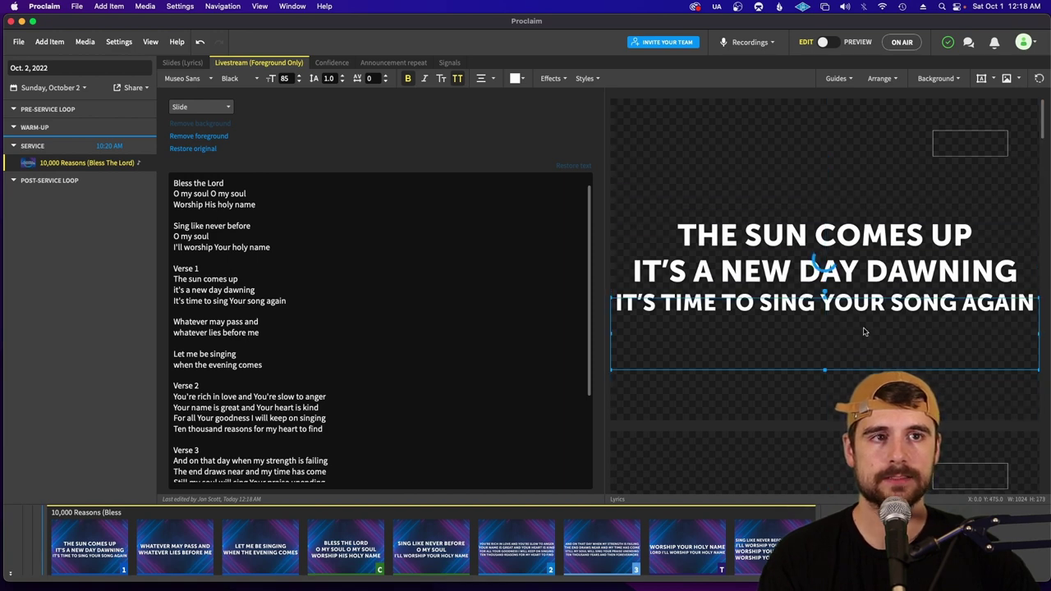
pyautogui.moveTo(825, 251); pyautogui.dragTo(859, 366)
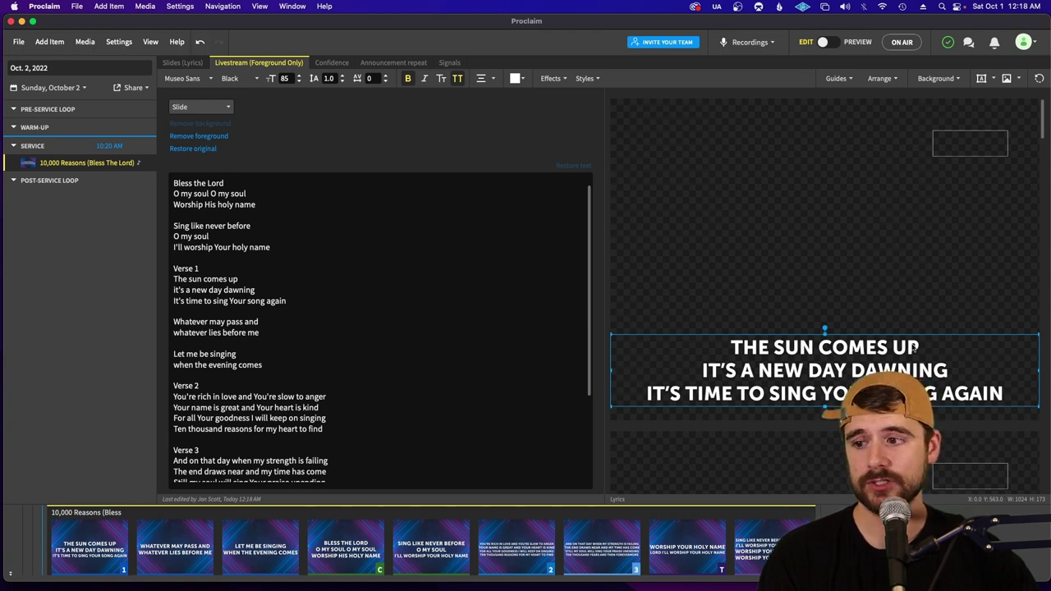
pyautogui.scroll(-5, 902, 345)
pyautogui.scroll(5, 831, 328)
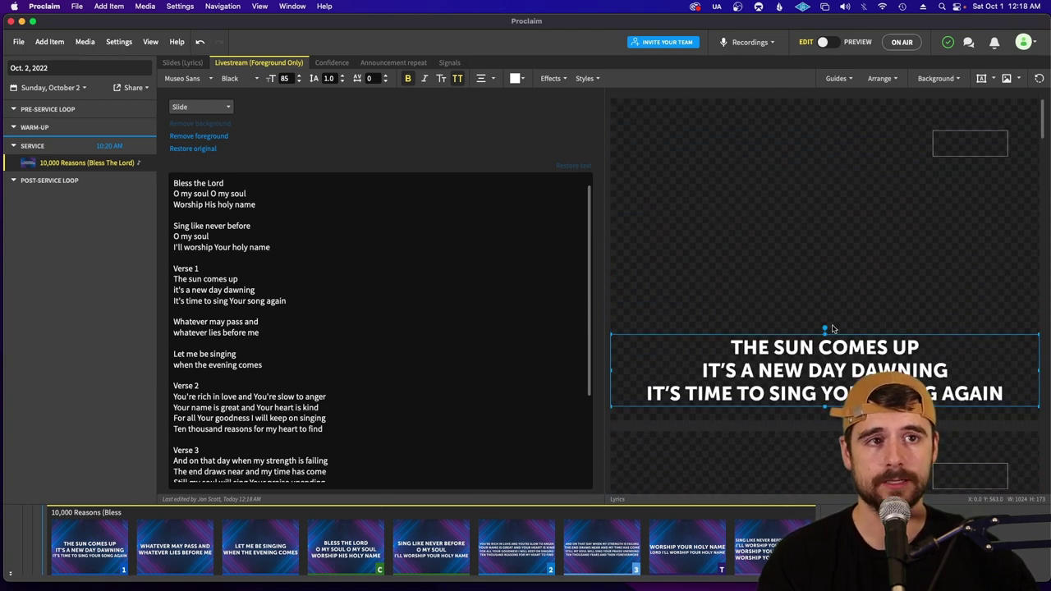
# Enlarge the livestream lyrics box to about 420 high and move it up to about Y 174 on the slide
pyautogui.moveTo(825, 334); pyautogui.dragTo(824, 228)
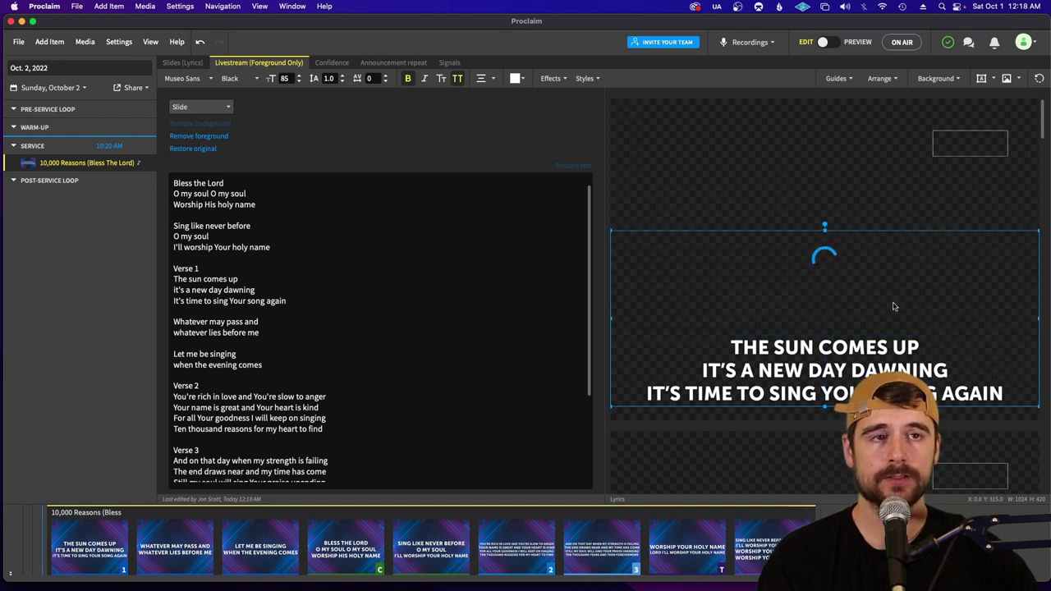
pyautogui.moveTo(894, 306); pyautogui.dragTo(890, 249)
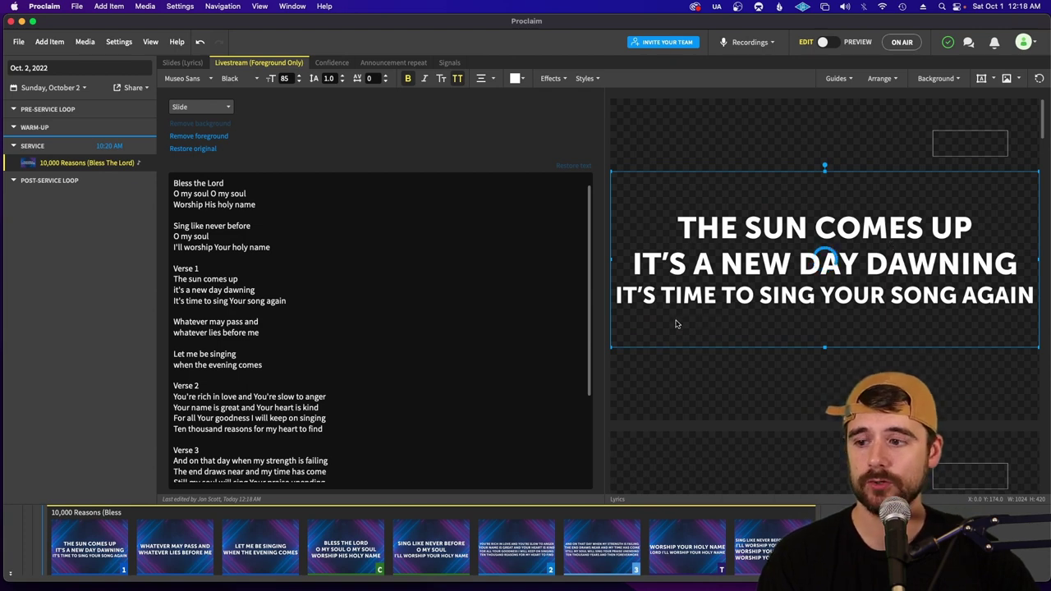
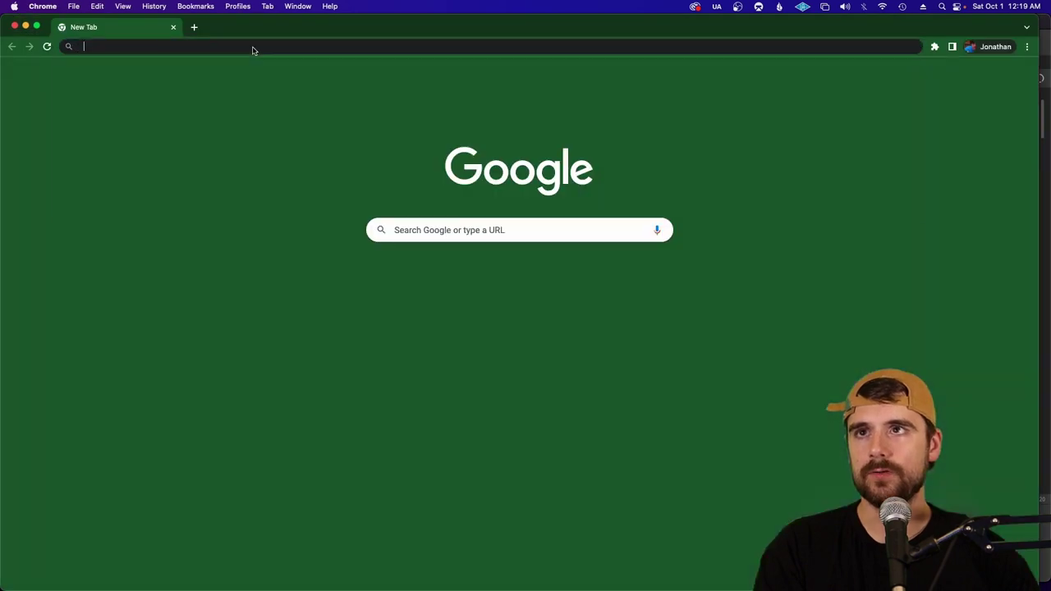
# Switch to Chrome and open Google Drive at drive.google.com
pyautogui.click(253, 50)
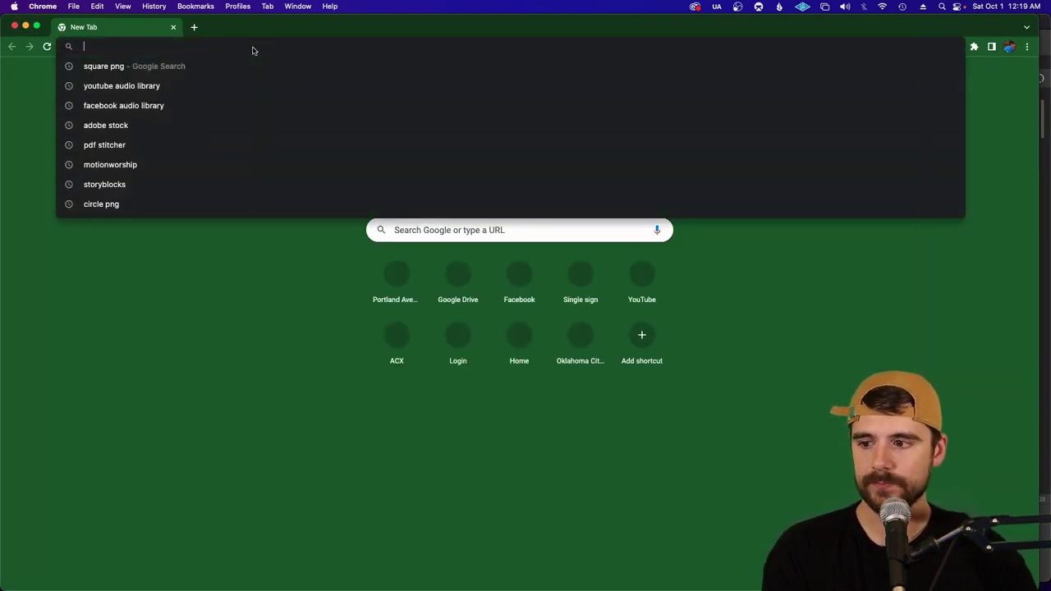
pyautogui.write('d')
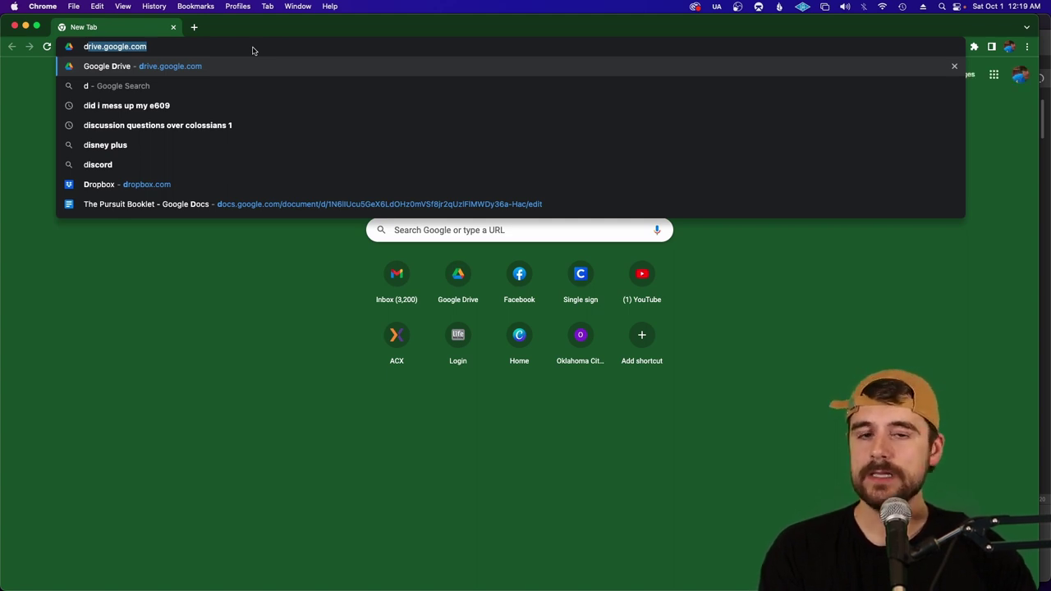
pyautogui.press('Return')
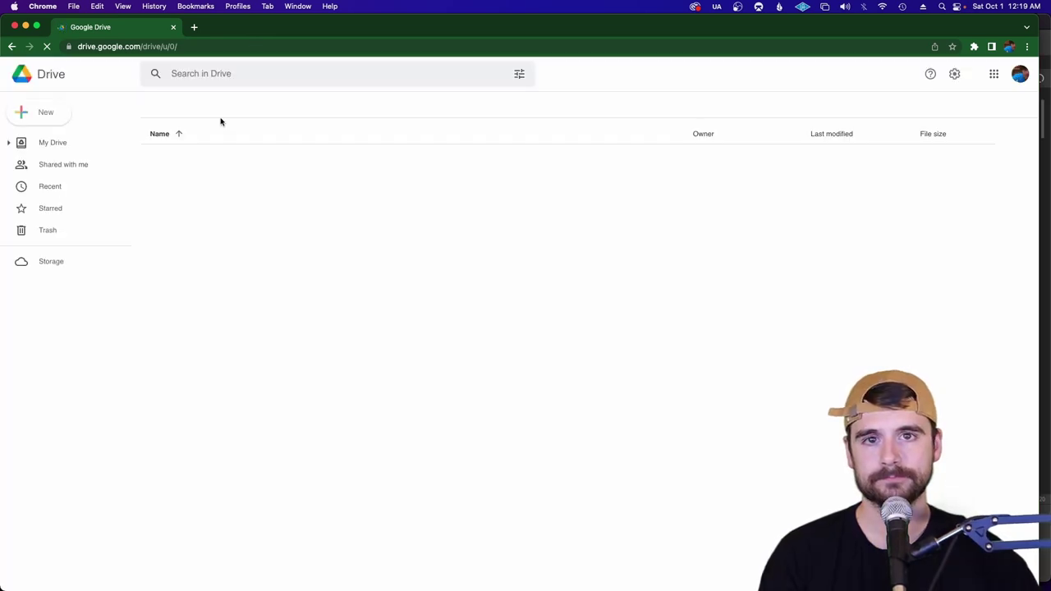
# Switch Google Drive to the user's church account and open its shared drives
pyautogui.click(1018, 77)
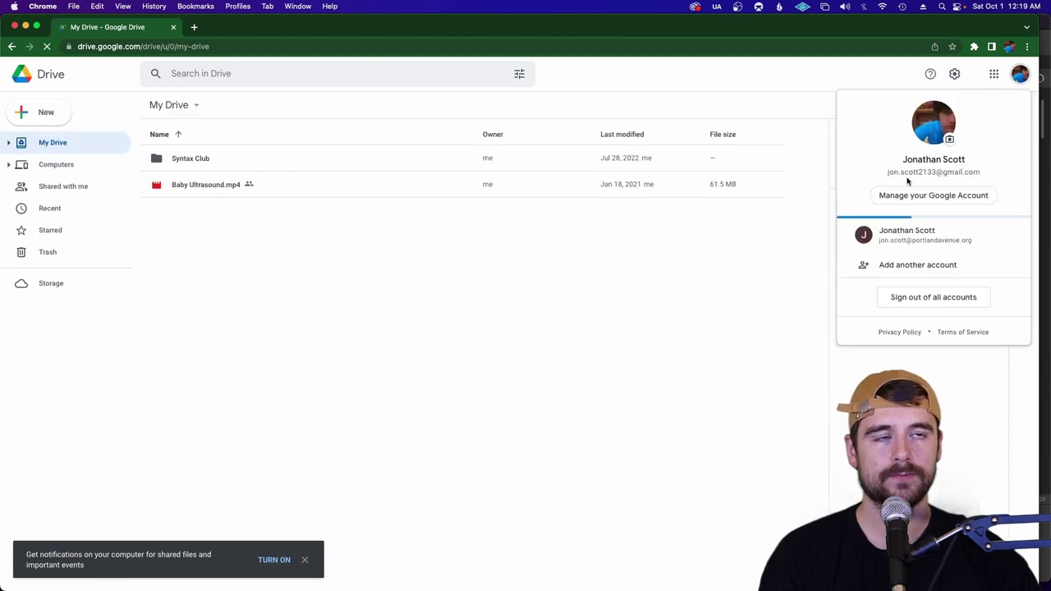
pyautogui.click(915, 243)
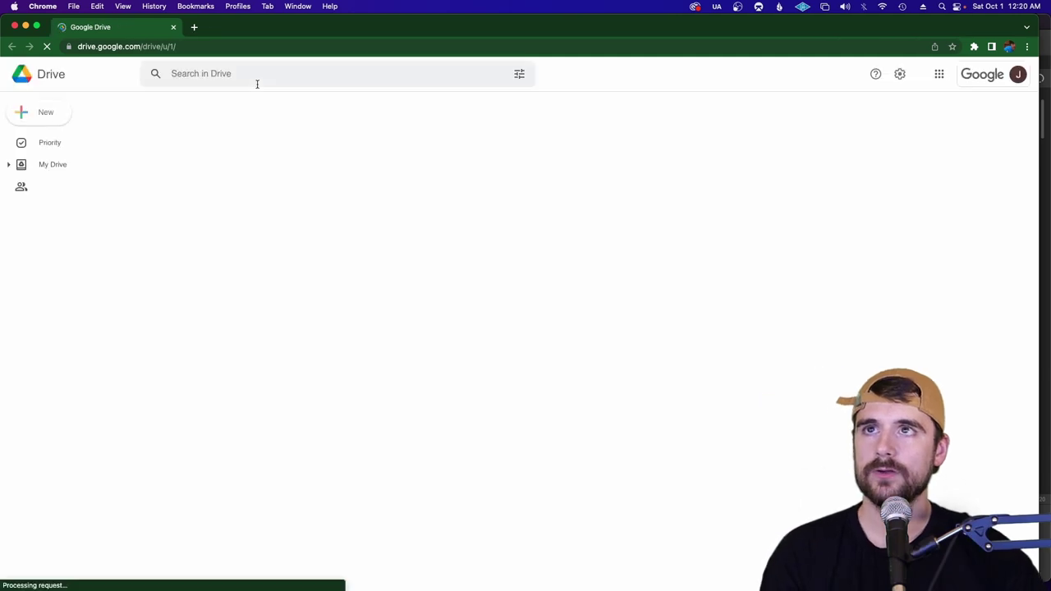
pyautogui.click(64, 168)
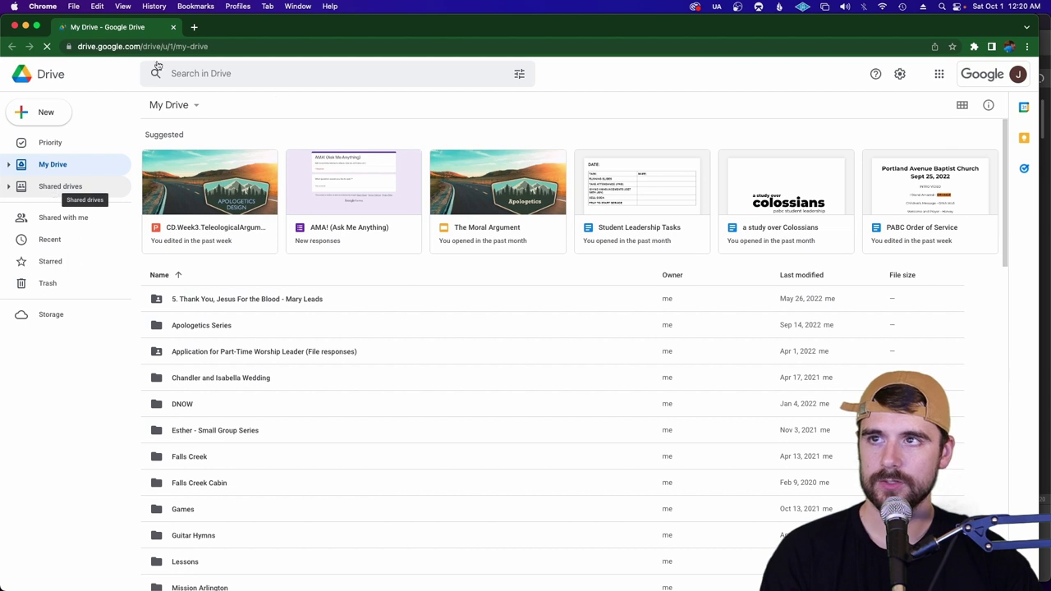
pyautogui.click(54, 188)
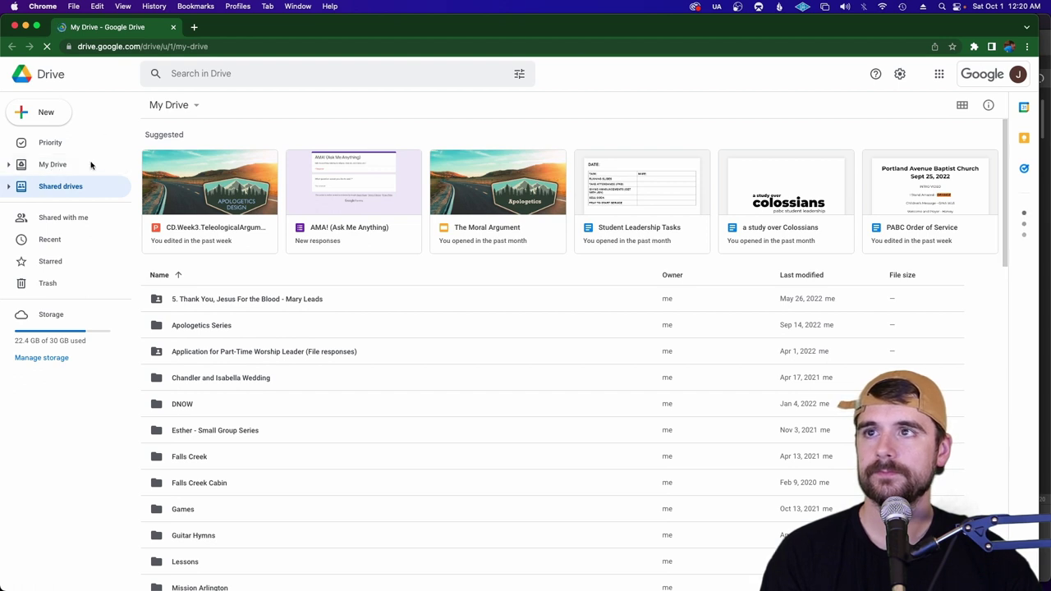
pyautogui.click(45, 186)
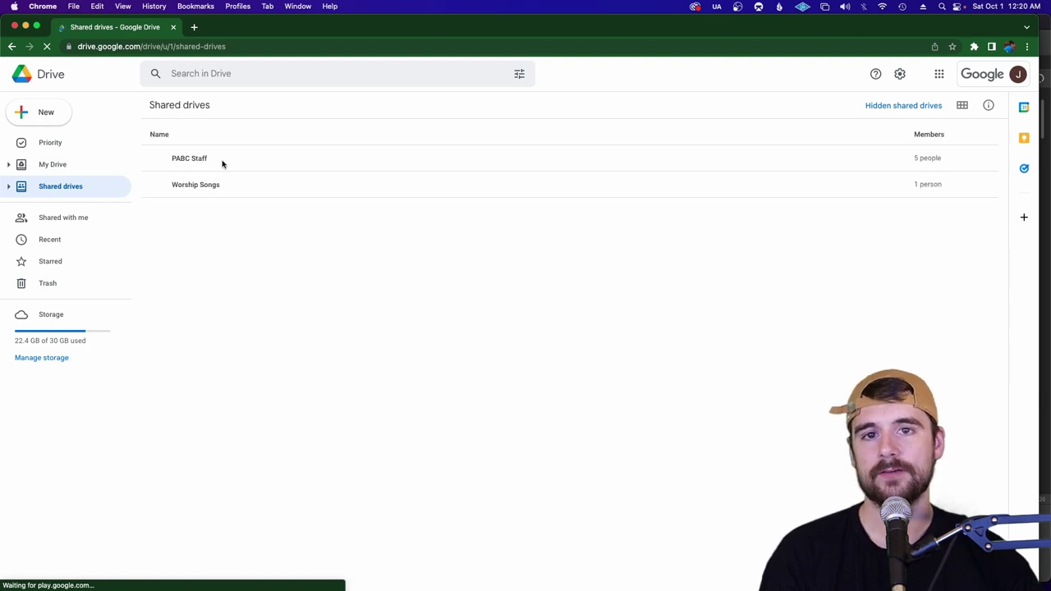
# Open the Media Booth folder inside the PABC Staff shared drive
pyautogui.doubleClick(225, 162)
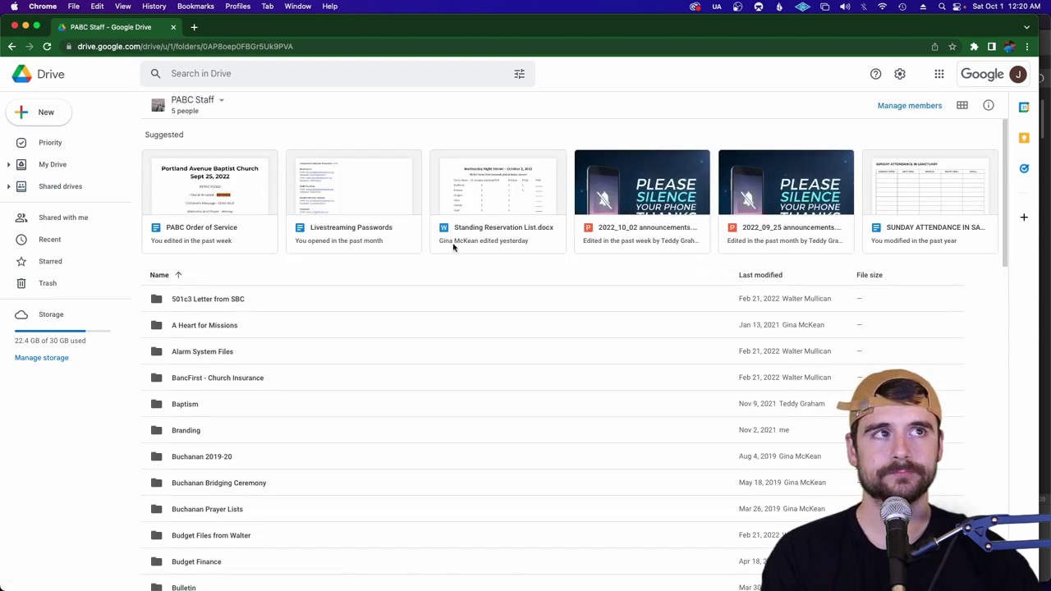
pyautogui.scroll(-15, 465, 289)
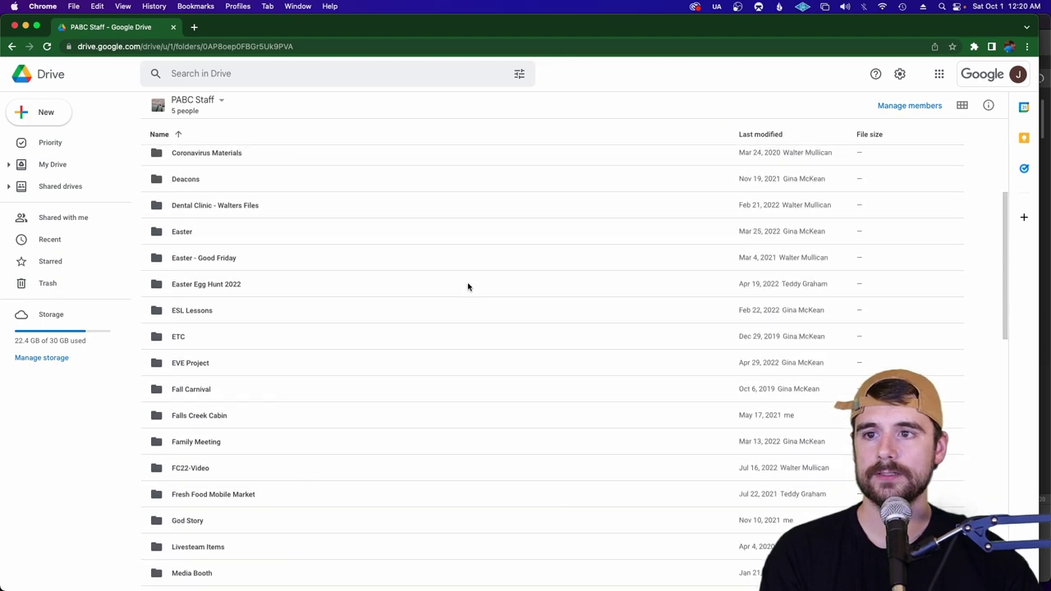
pyautogui.scroll(-3, 417, 284)
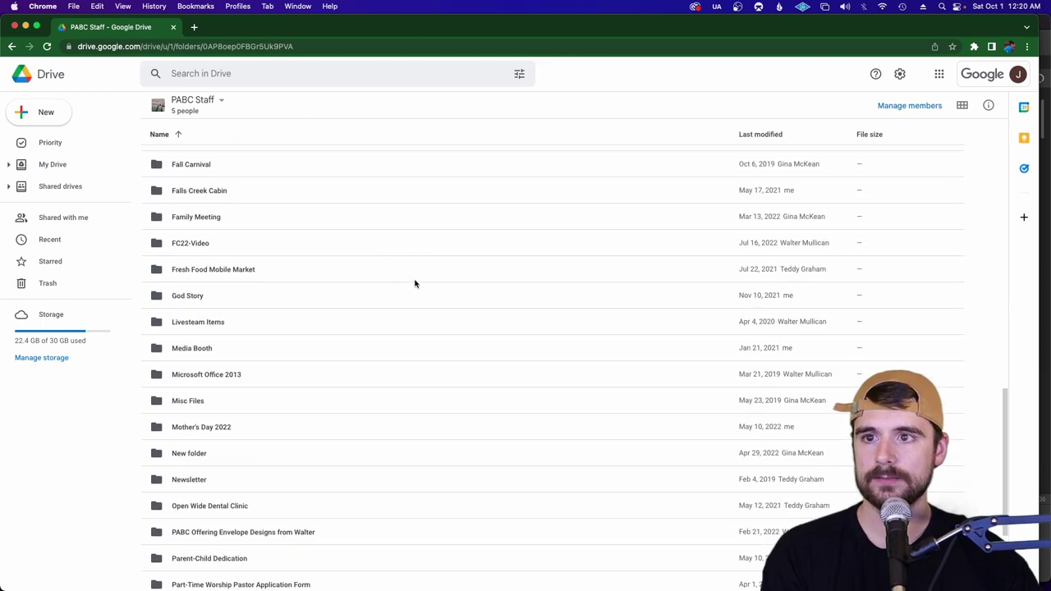
pyautogui.doubleClick(269, 350)
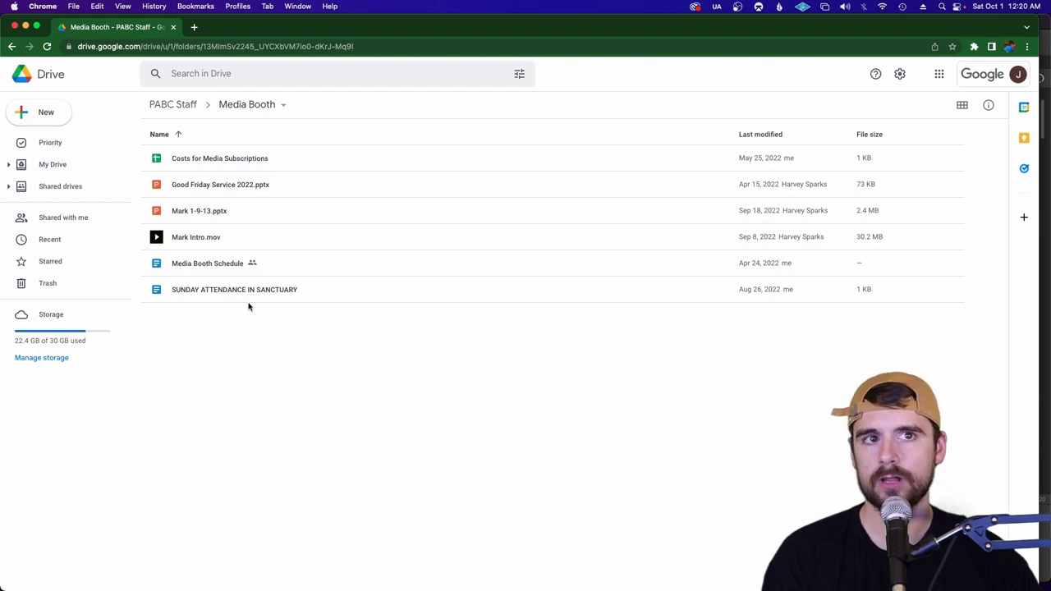
# Select Mark 1-9-13.pptx in the Media Booth folder and examine its available file actions, such as Download
pyautogui.click(347, 196)
pyautogui.click(351, 206)
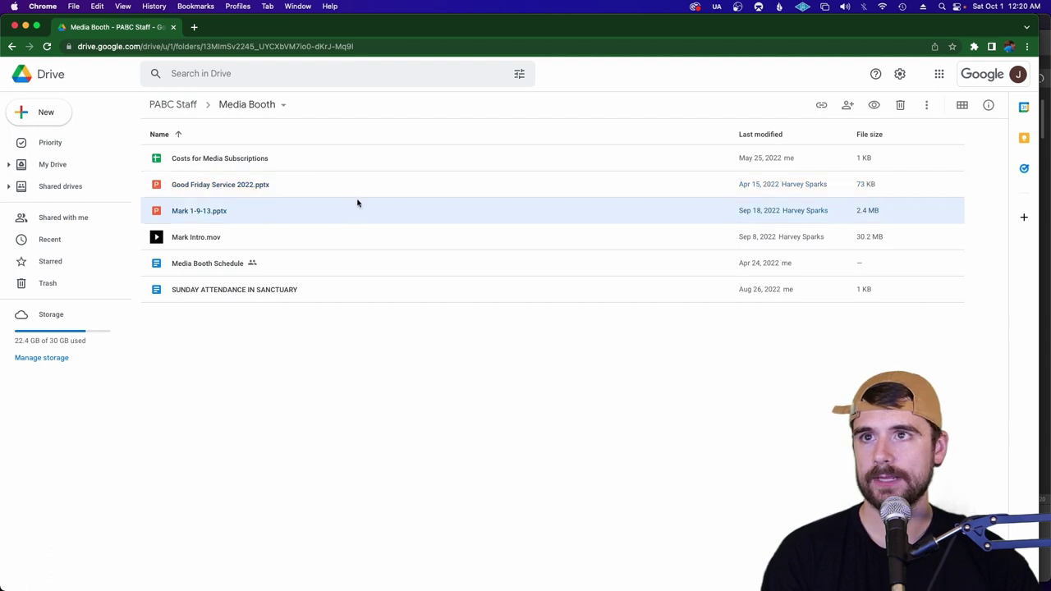
pyautogui.rightClick(276, 212)
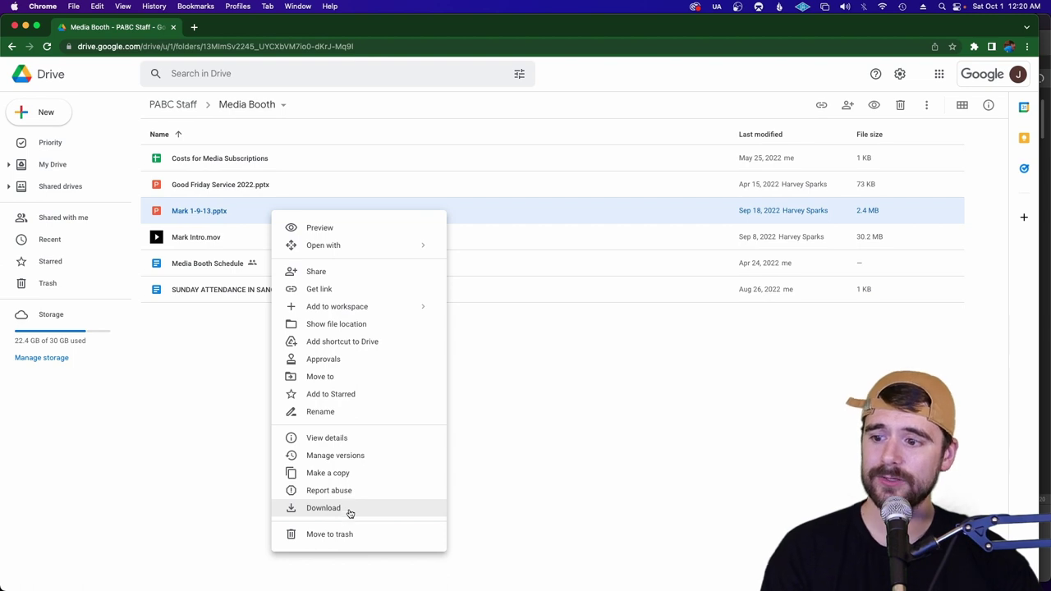
pyautogui.click(200, 429)
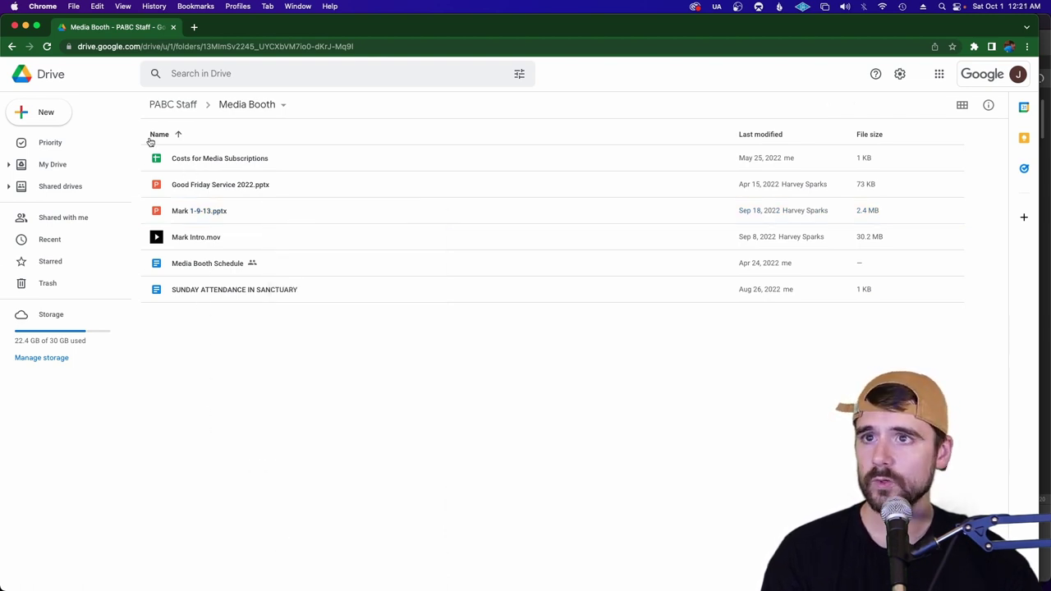
# Switch back to Proclaim and import the Mark 1-9-13.pptx PowerPoint from the Desktop into the service as Mark 1-9-13
pyautogui.click(14, 27)
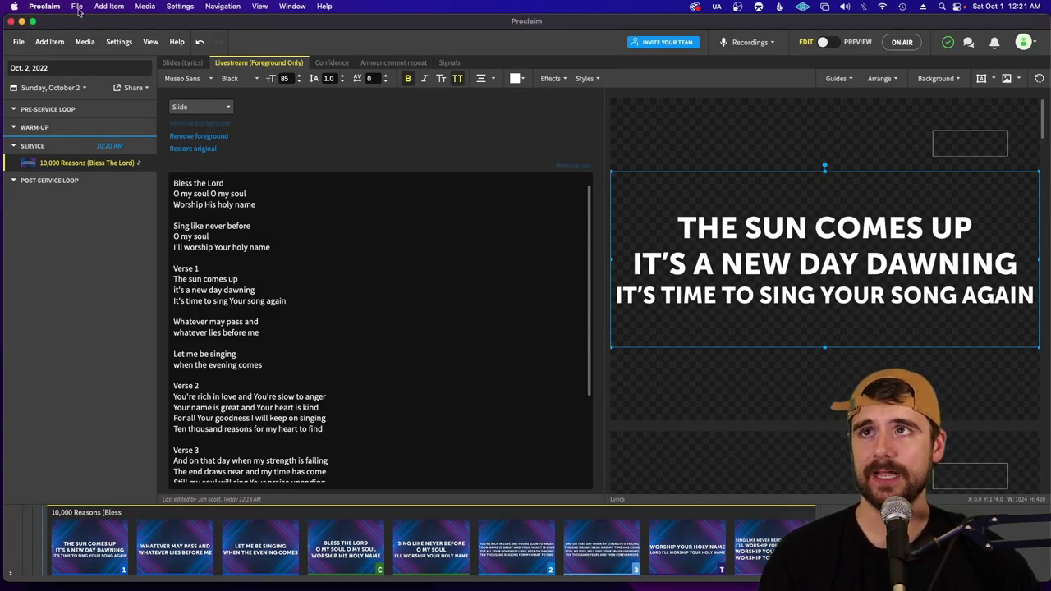
pyautogui.click(53, 43)
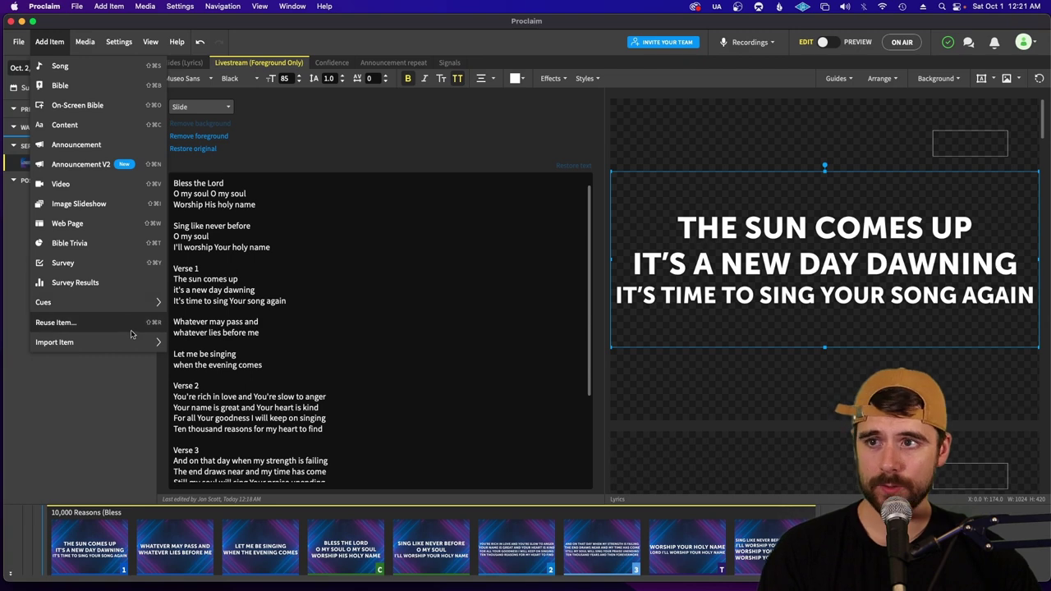
pyautogui.moveTo(135, 341)
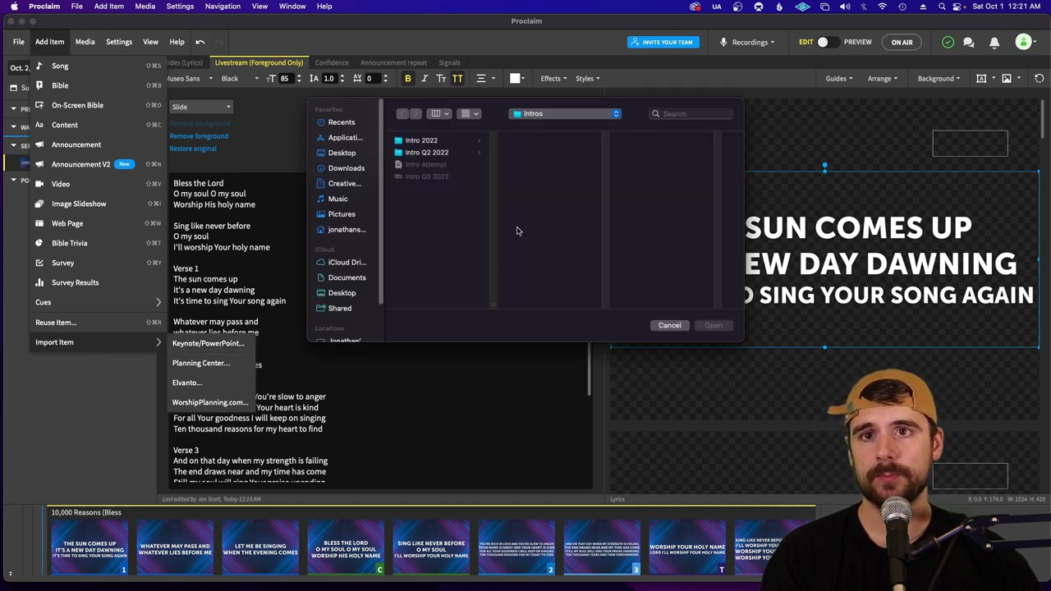
pyautogui.scroll(-2, 349, 271)
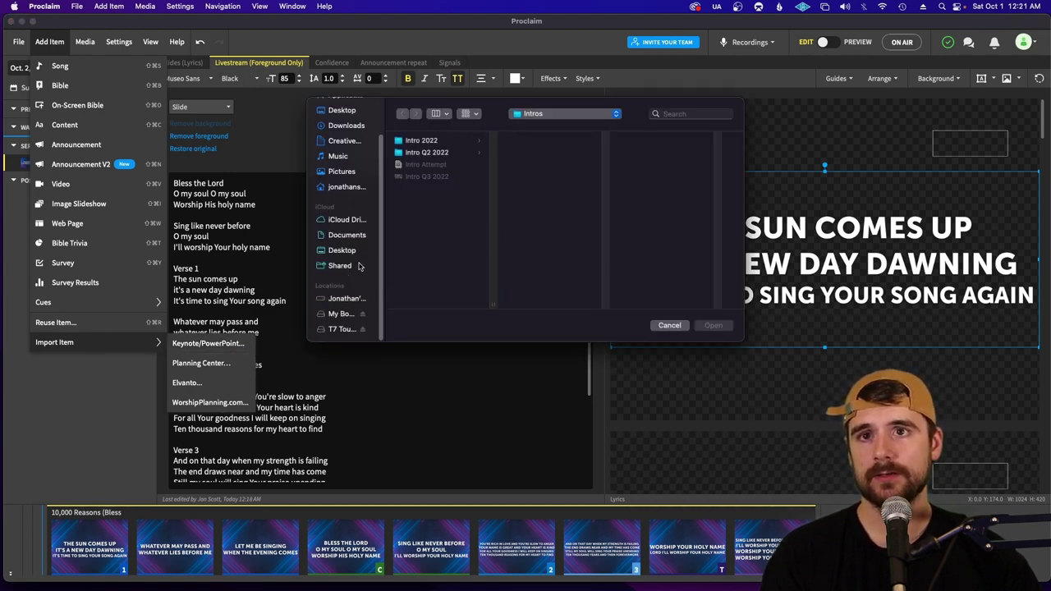
pyautogui.scroll(2, 361, 259)
pyautogui.click(353, 169)
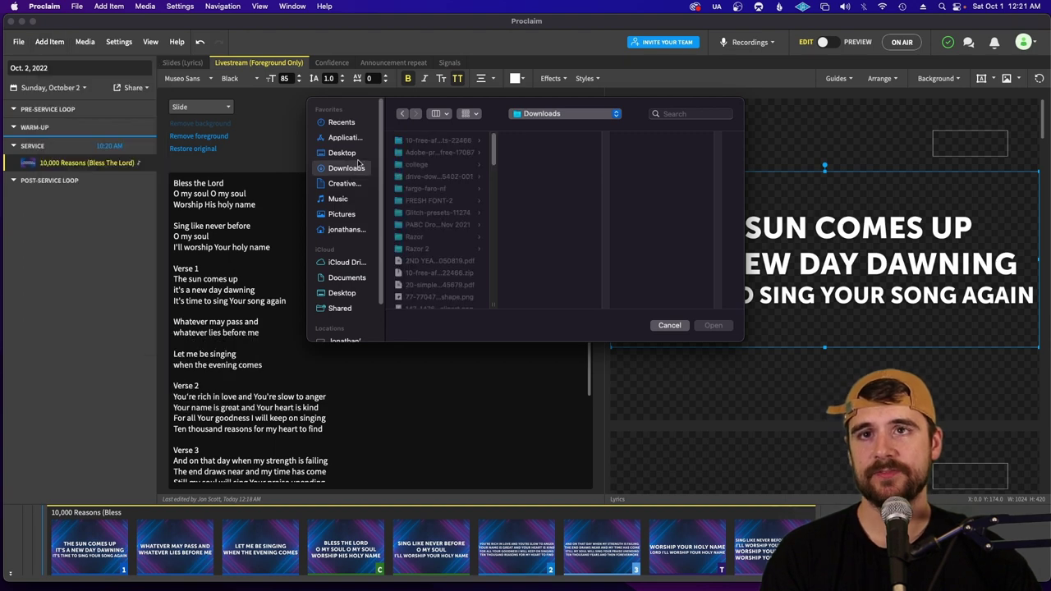
pyautogui.scroll(-10, 458, 177)
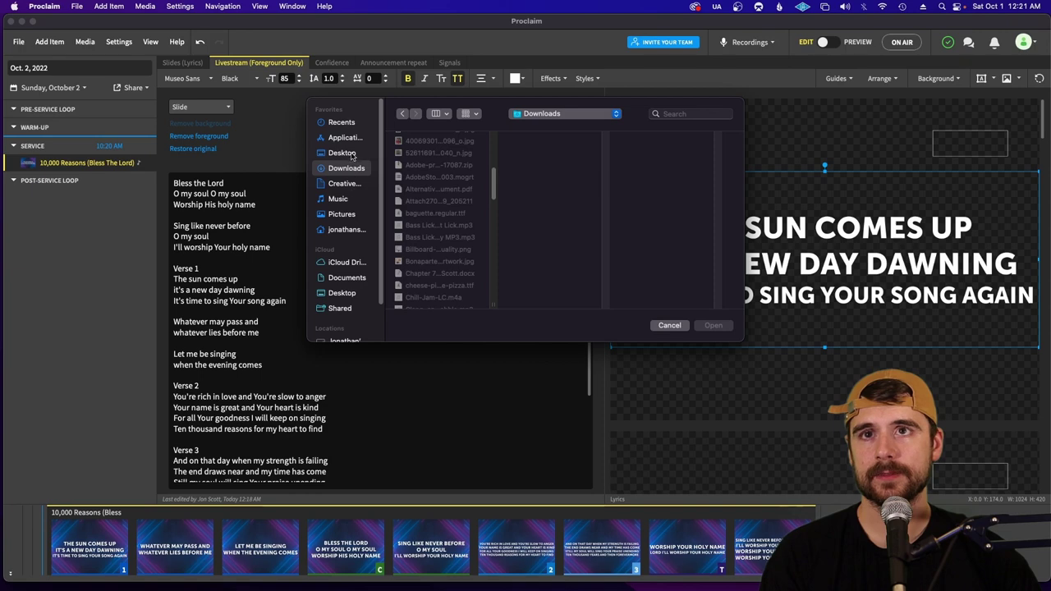
pyautogui.click(353, 156)
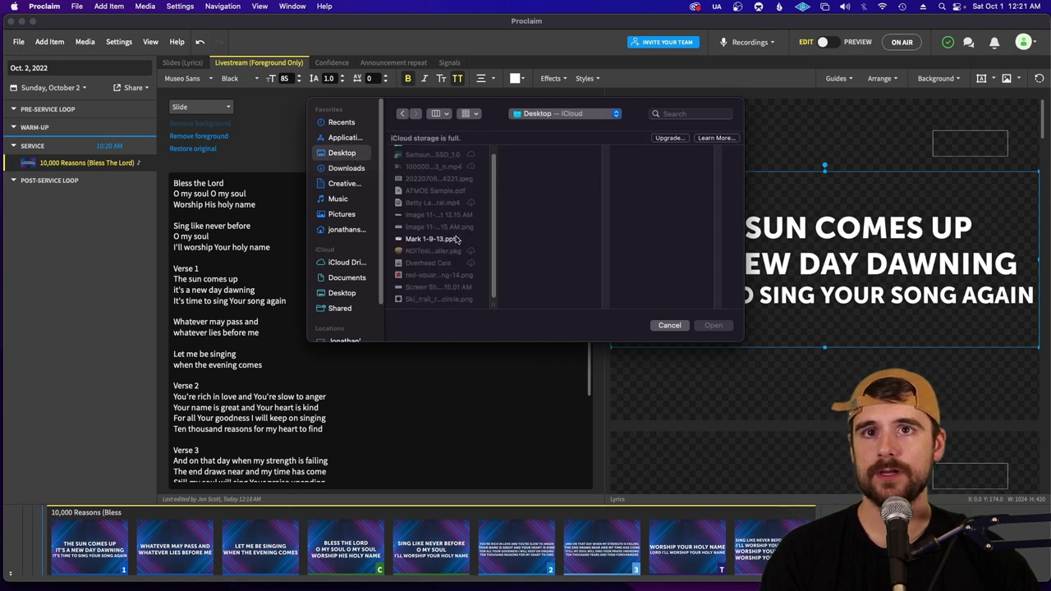
pyautogui.click(457, 238)
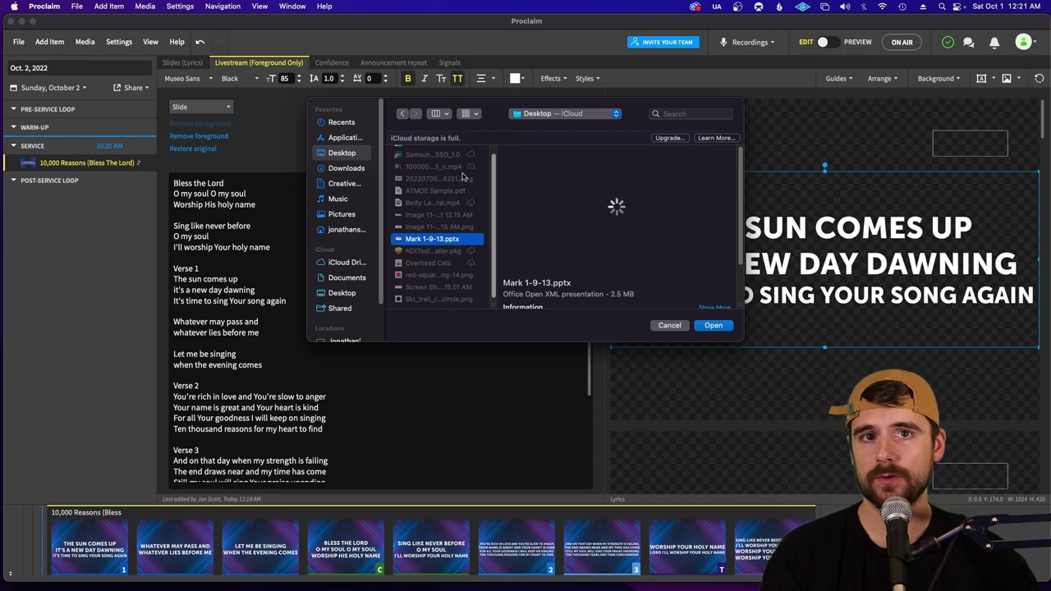
pyautogui.doubleClick(451, 239)
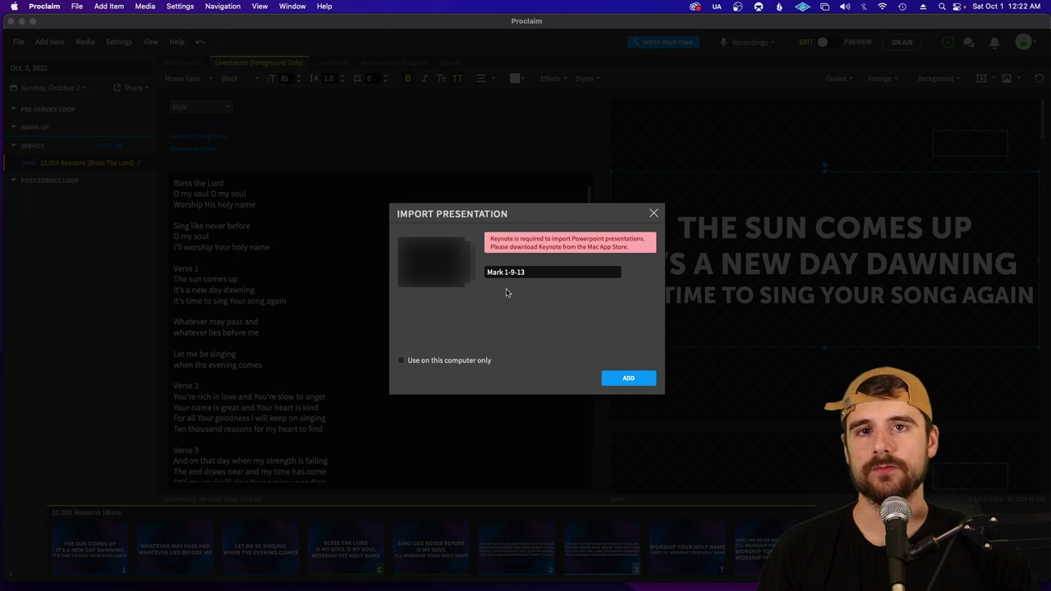
pyautogui.click(644, 378)
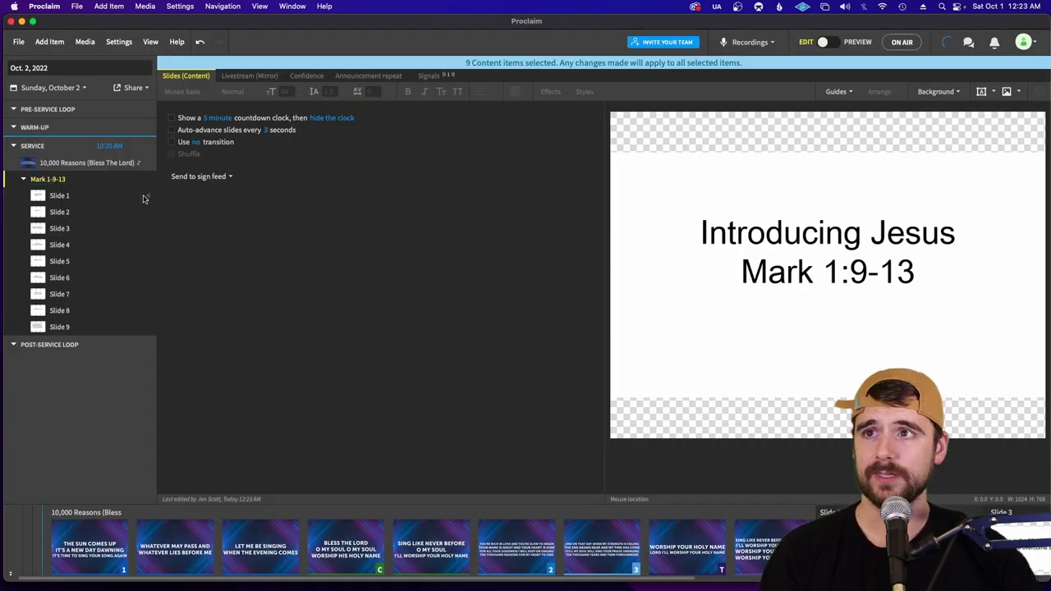
# Review the imported Mark 1-9-13 sermon slides, going through Slides 1 to 4 and then Slide 9
pyautogui.click(47, 196)
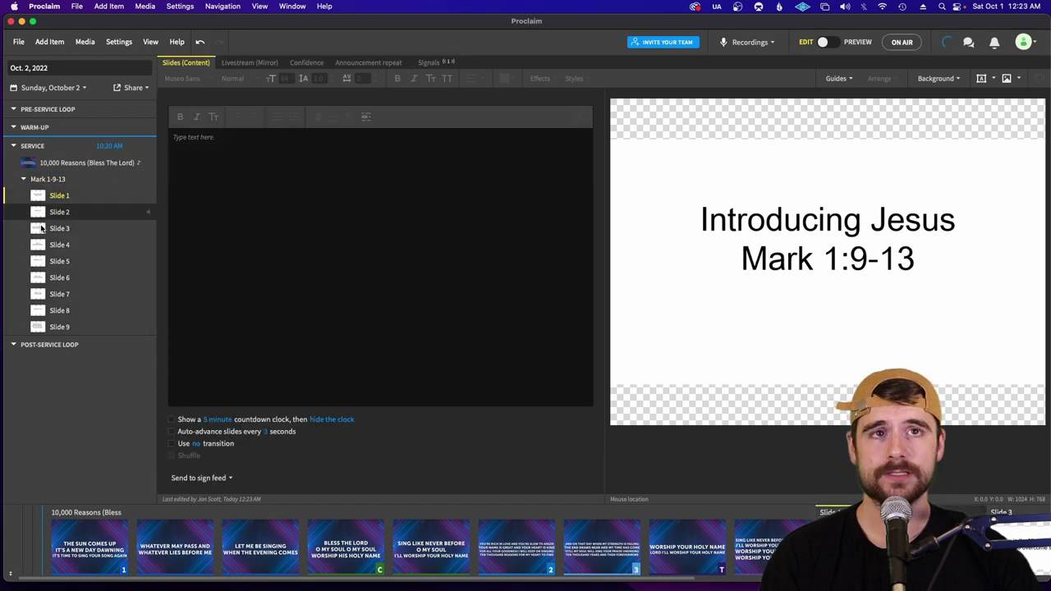
pyautogui.press('Down')
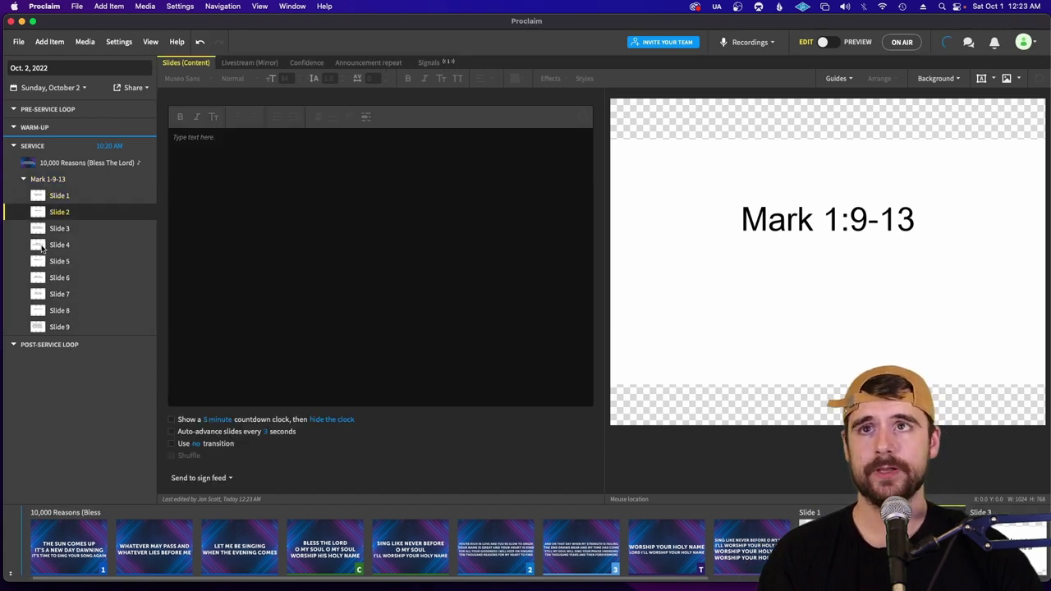
pyautogui.press('Down')
pyautogui.press('Down')
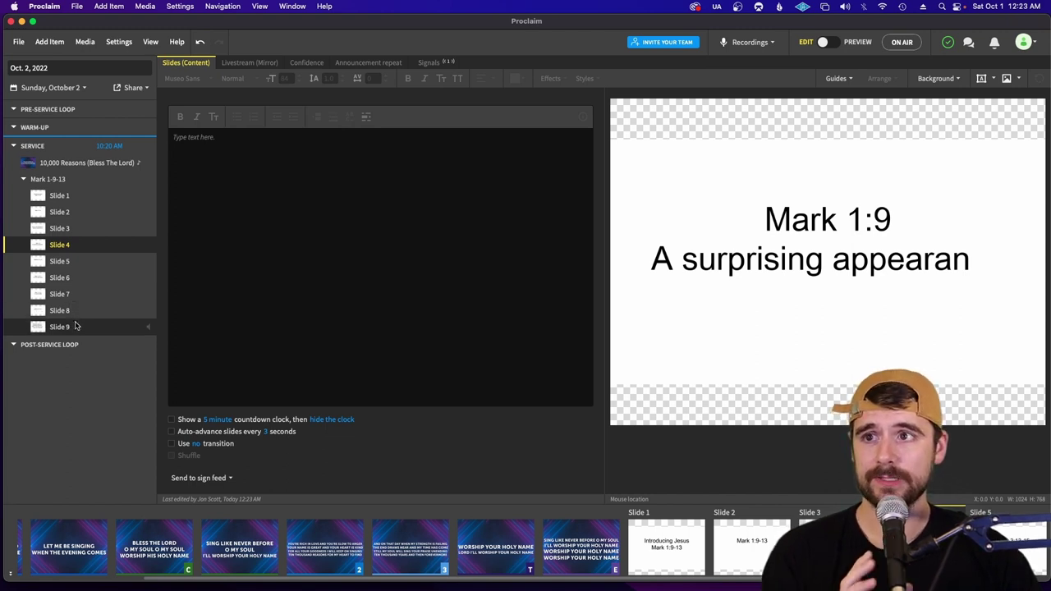
pyautogui.click(74, 326)
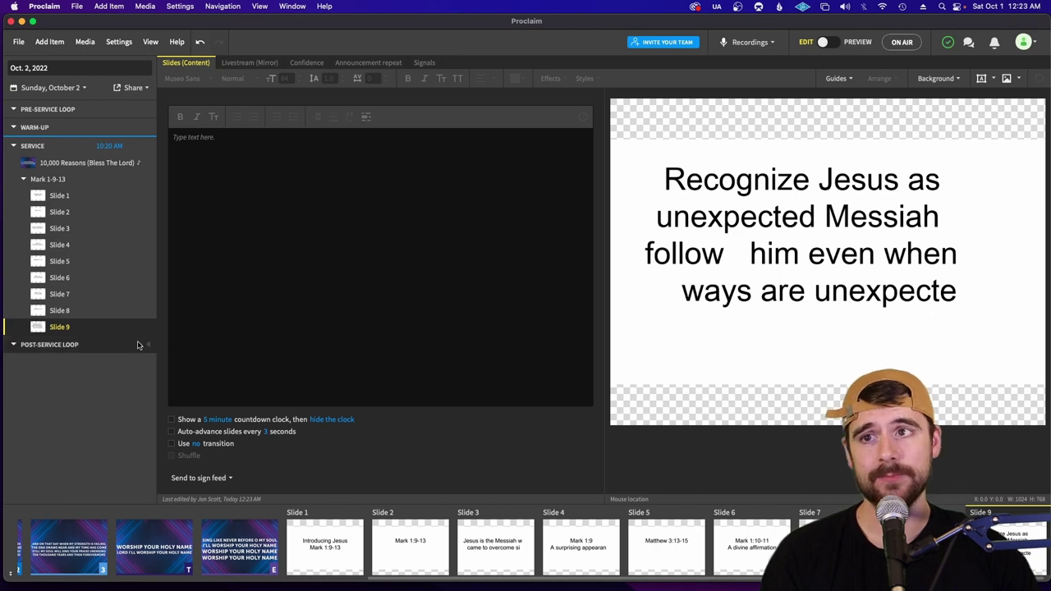
# Add a Bible item after Slide 9 and retrieve Mark 1:9 in the ESV
pyautogui.click(68, 48)
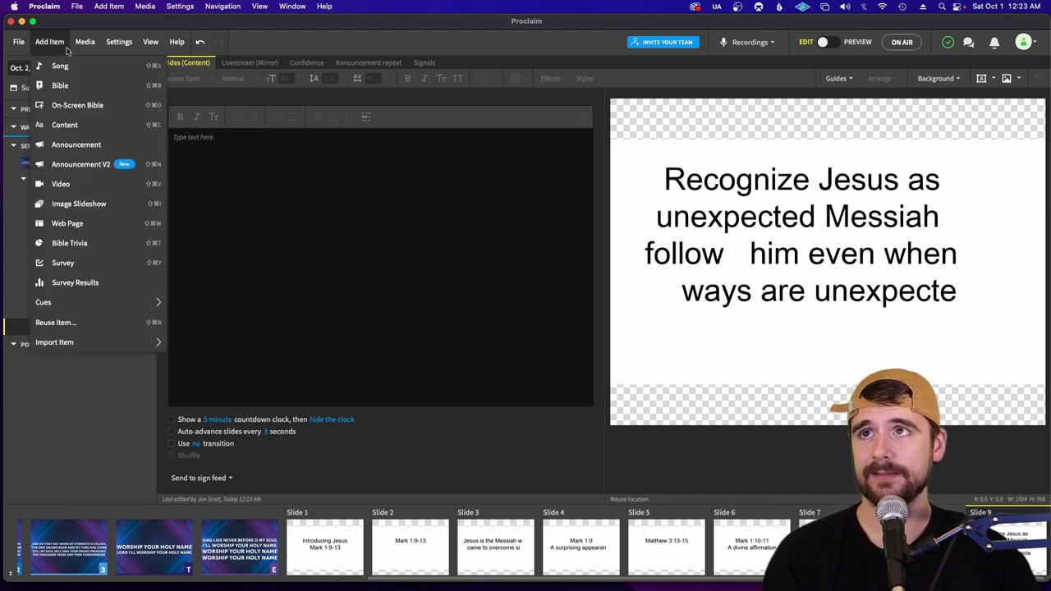
pyautogui.click(139, 87)
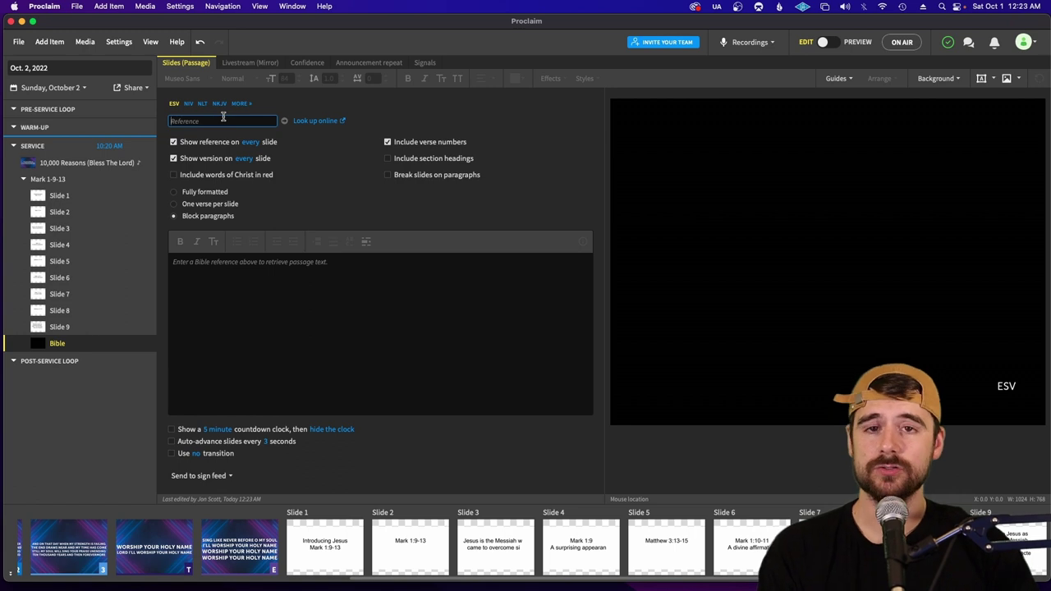
pyautogui.write('Ma')
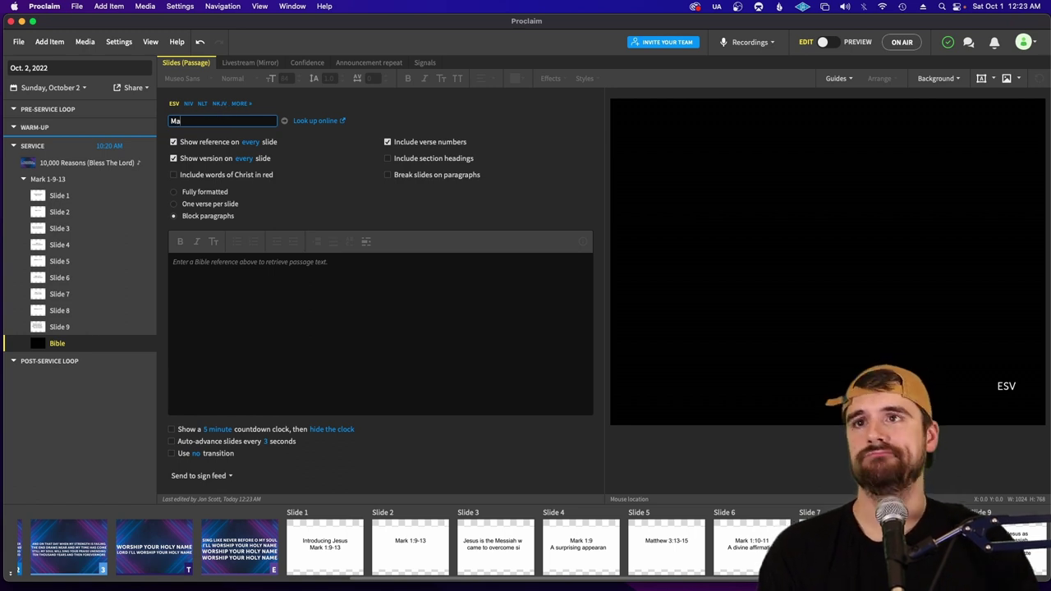
pyautogui.write('rk 1:')
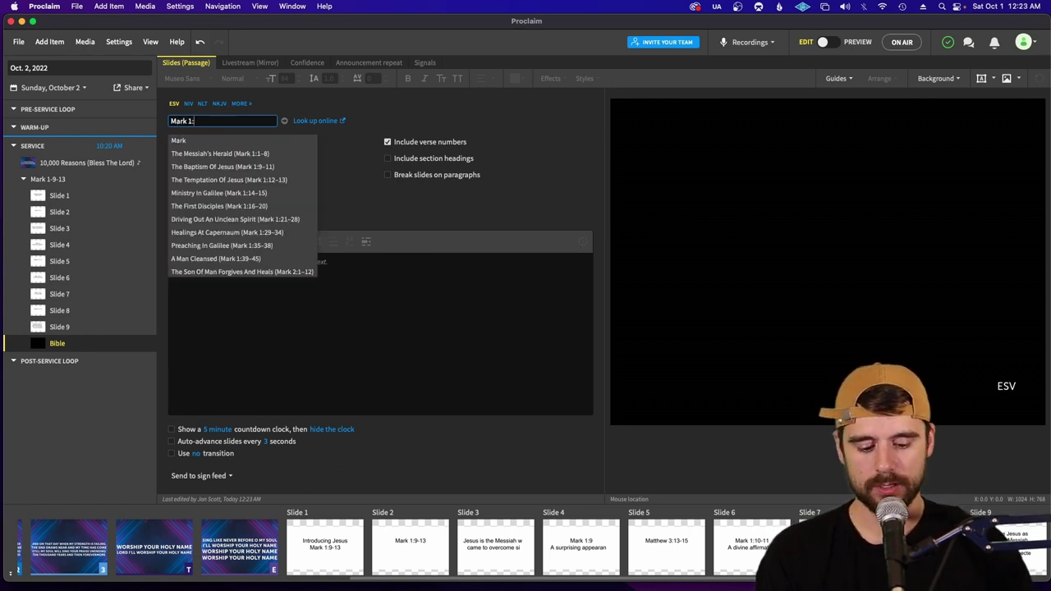
pyautogui.write('9')
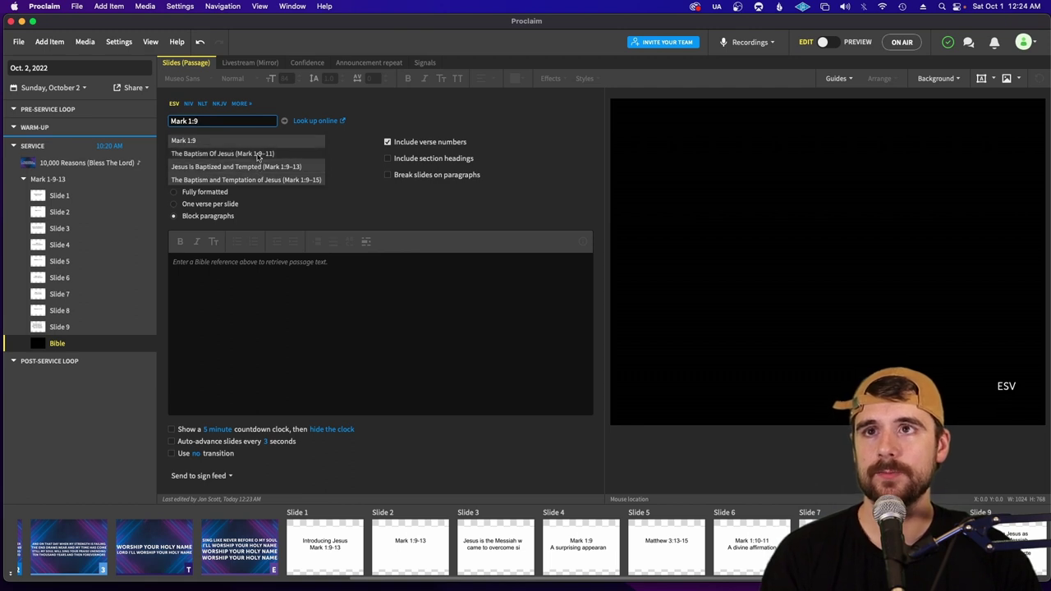
pyautogui.click(280, 146)
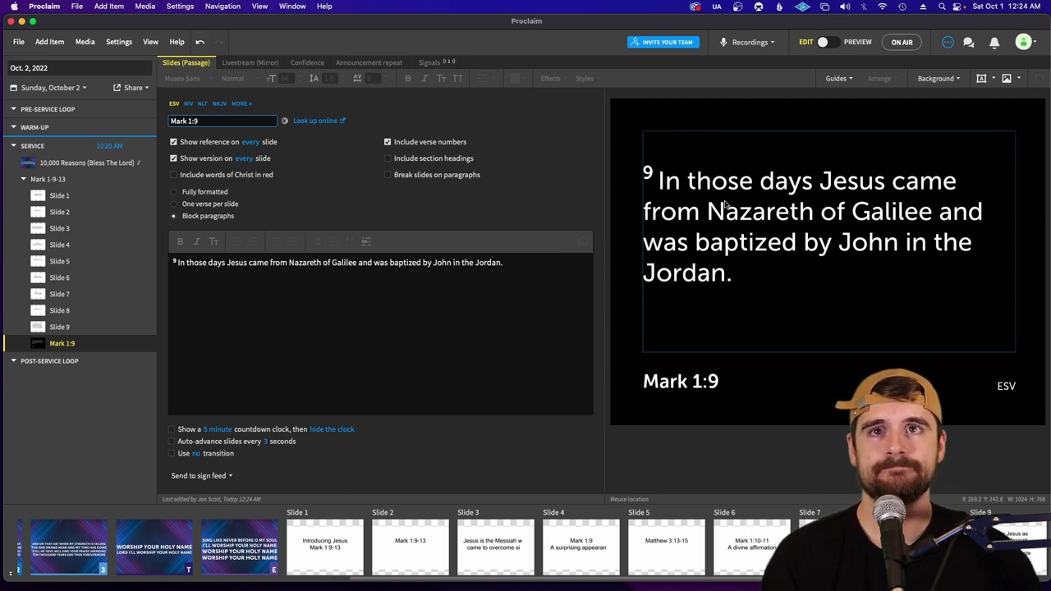
# Add an empty line after the Mark 1:9 verse text and format the passage in bold, all capitals
pyautogui.click(544, 270)
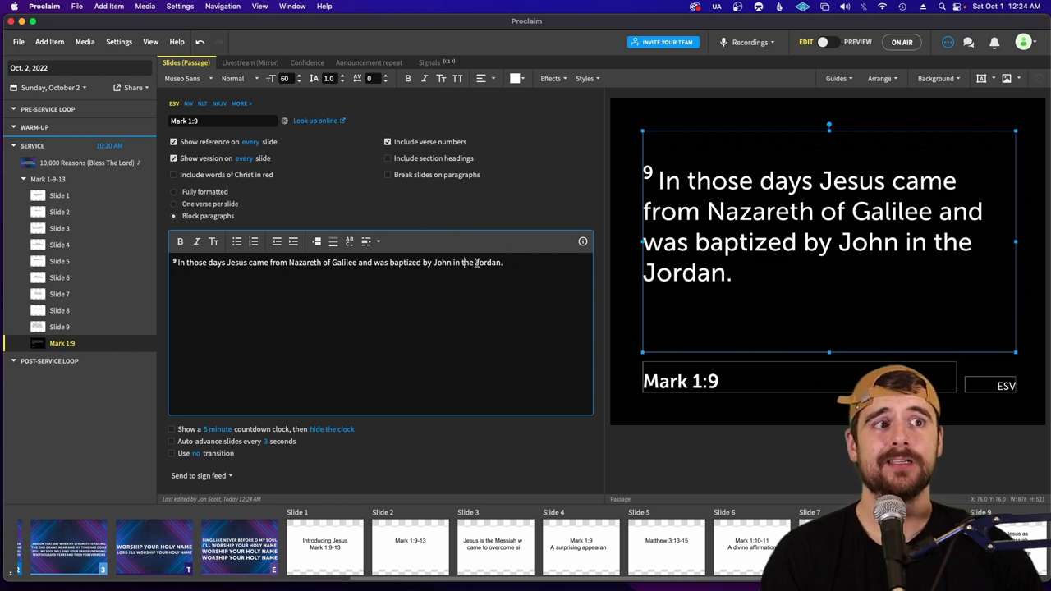
pyautogui.press('Return')
pyautogui.click(407, 79)
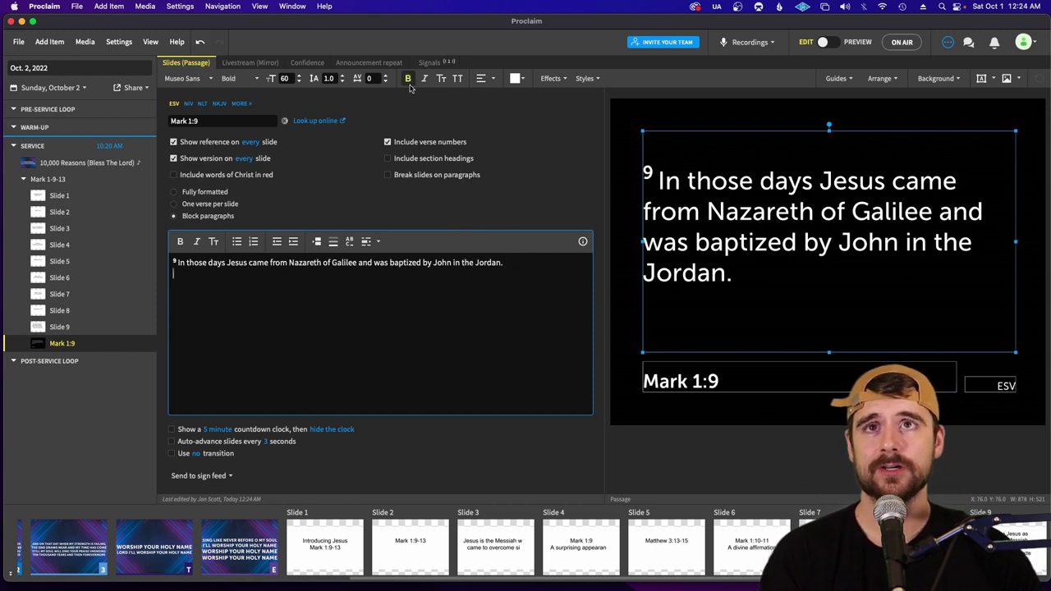
pyautogui.click(458, 79)
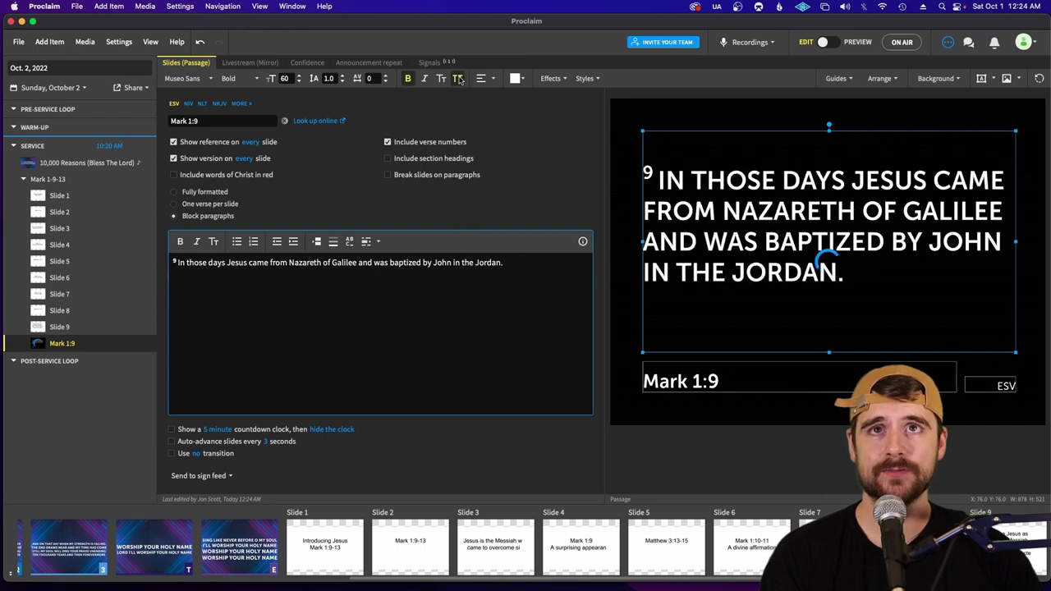
# Turn off all capitals for the Mark 1:9 passage and apply the RiverRocksWarmSlowHD motion background
pyautogui.click(458, 80)
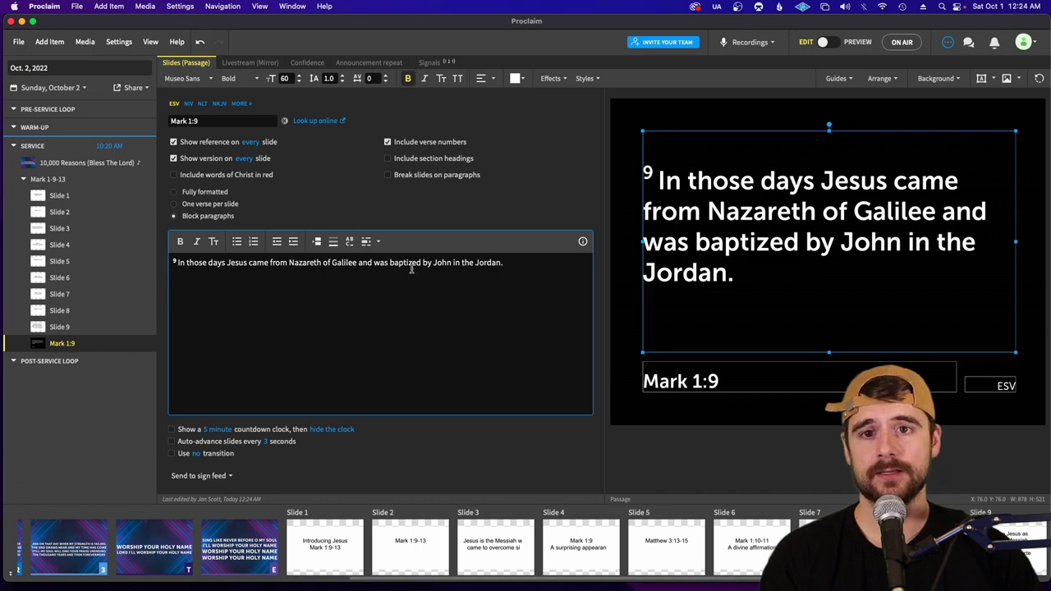
pyautogui.click(936, 78)
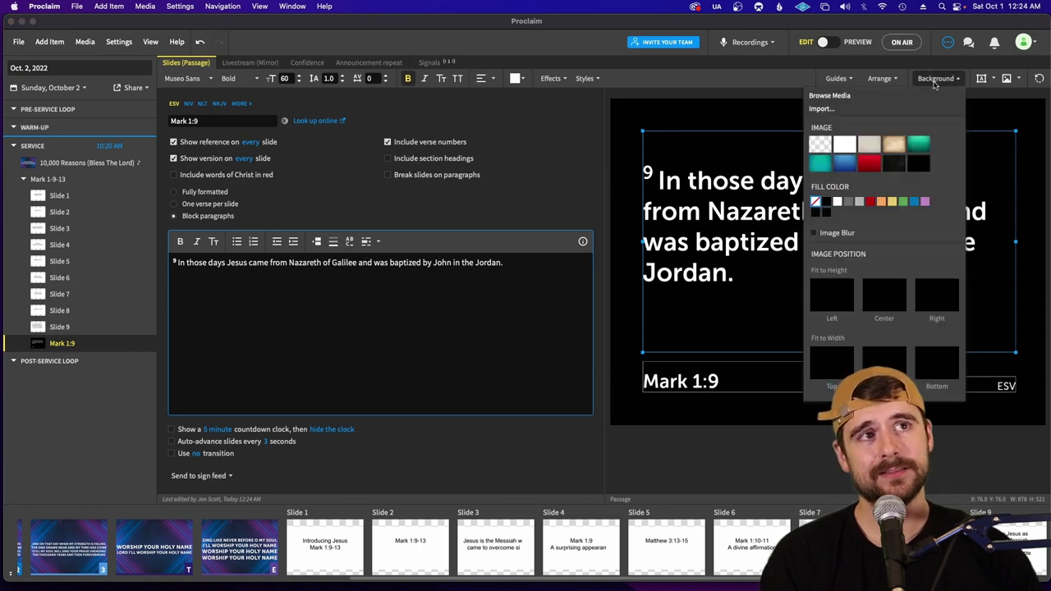
pyautogui.click(894, 96)
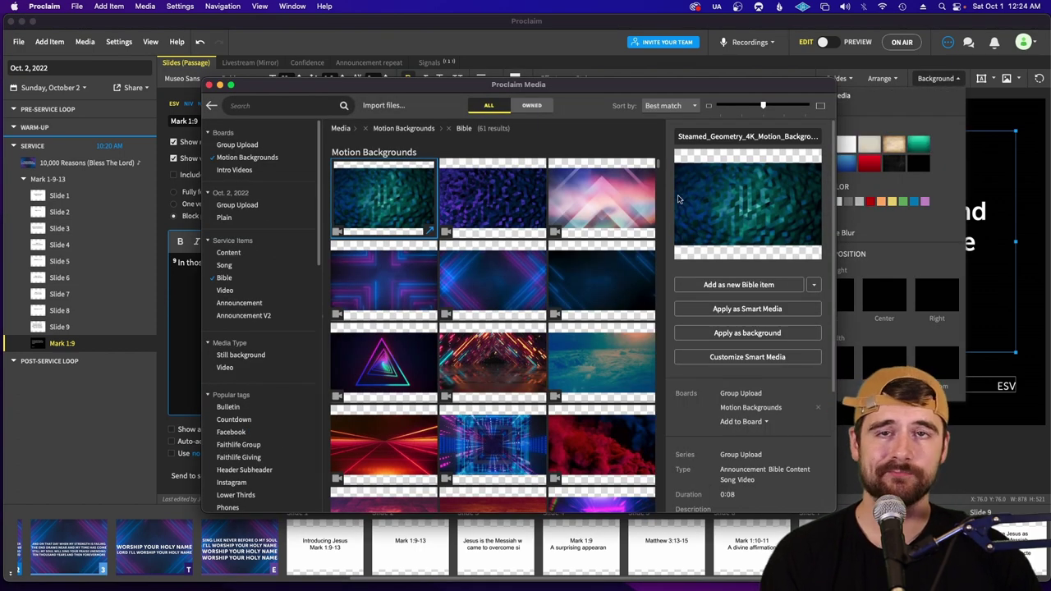
pyautogui.scroll(-15, 486, 262)
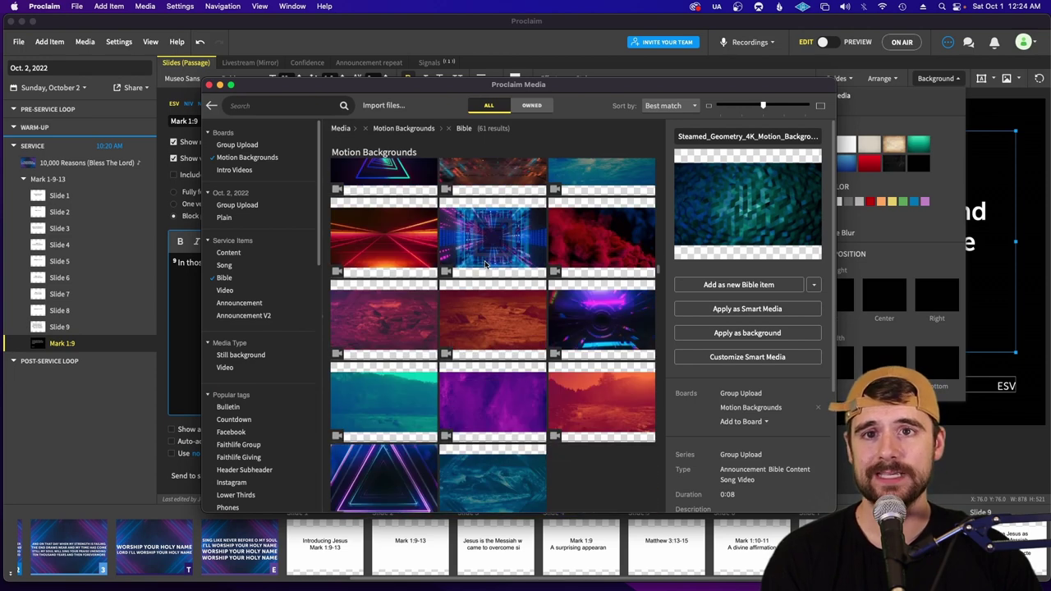
pyautogui.click(497, 250)
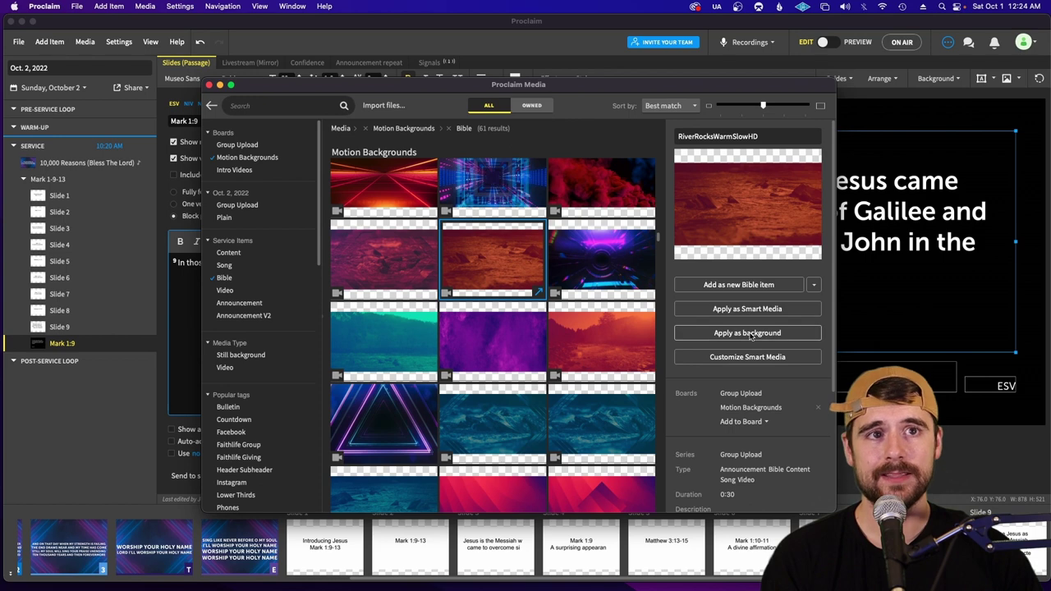
pyautogui.click(723, 333)
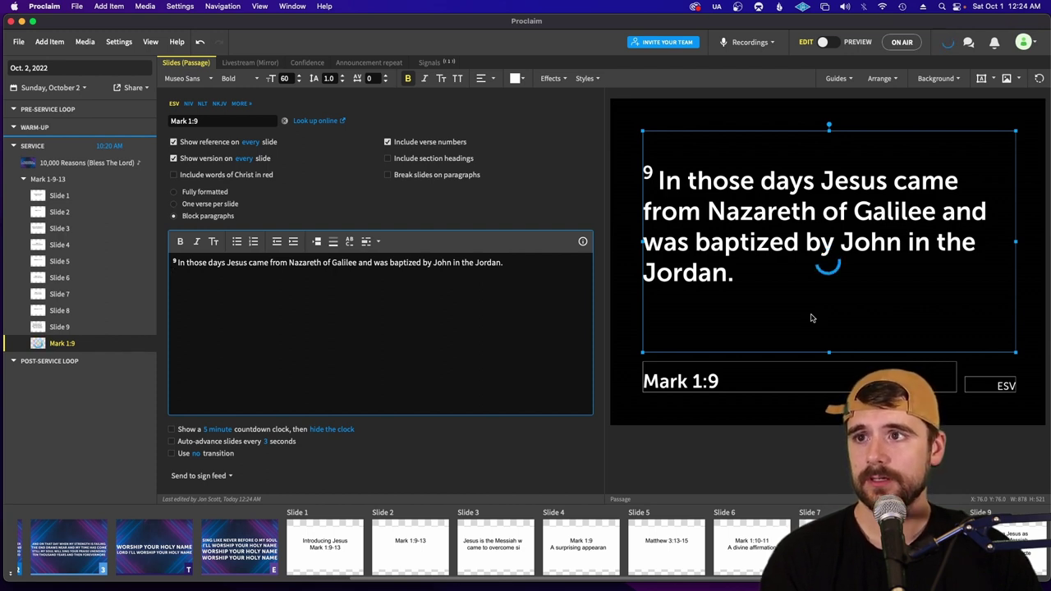
# Remove the extra blank line after the Mark 1:9 verse and fit its background to the slide height, centered
pyautogui.press('BackSpace')
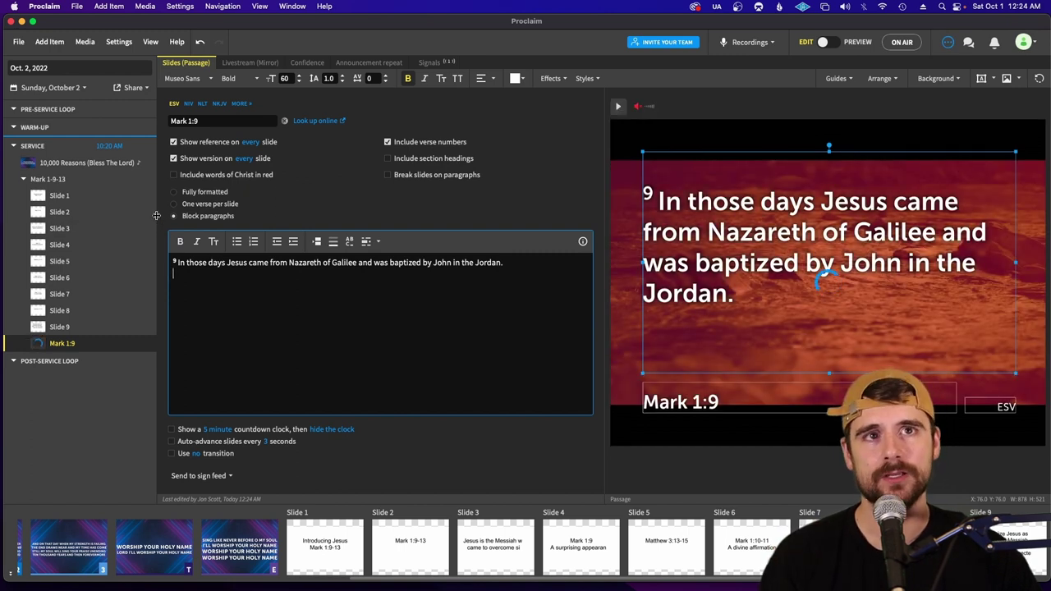
pyautogui.click(934, 80)
pyautogui.click(893, 287)
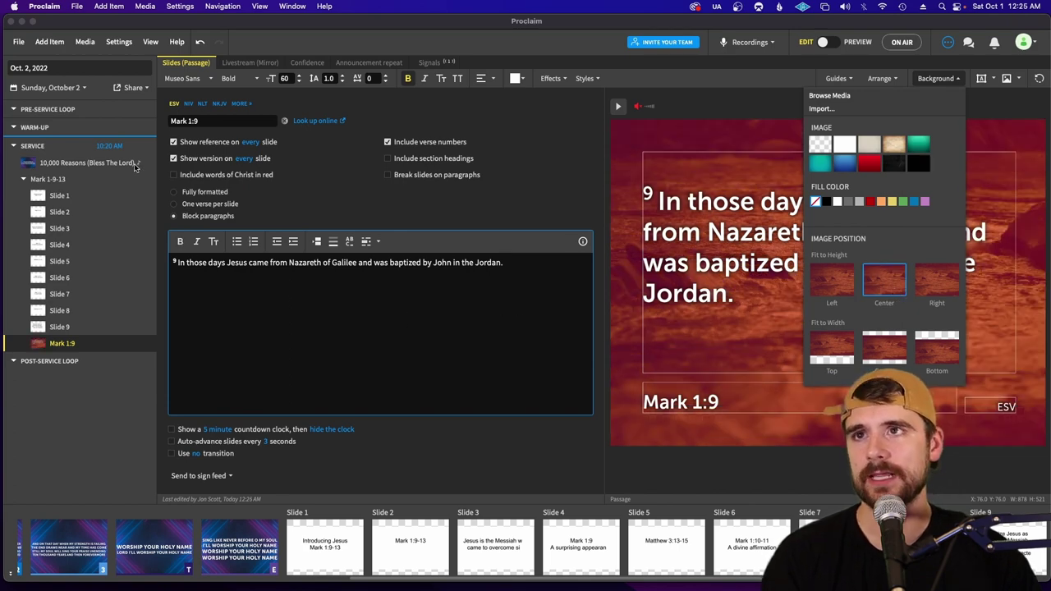
# Add a Video item using Intro Q3 2022 from the Intro Videos board and place it before 10,000 Reasons in the service
pyautogui.click(151, 174)
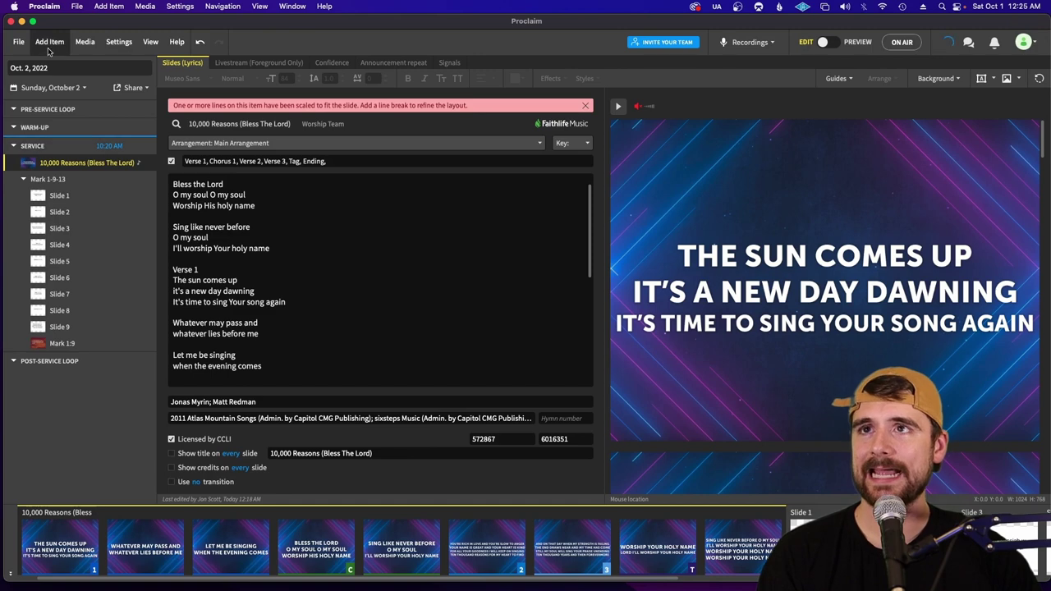
pyautogui.click(49, 47)
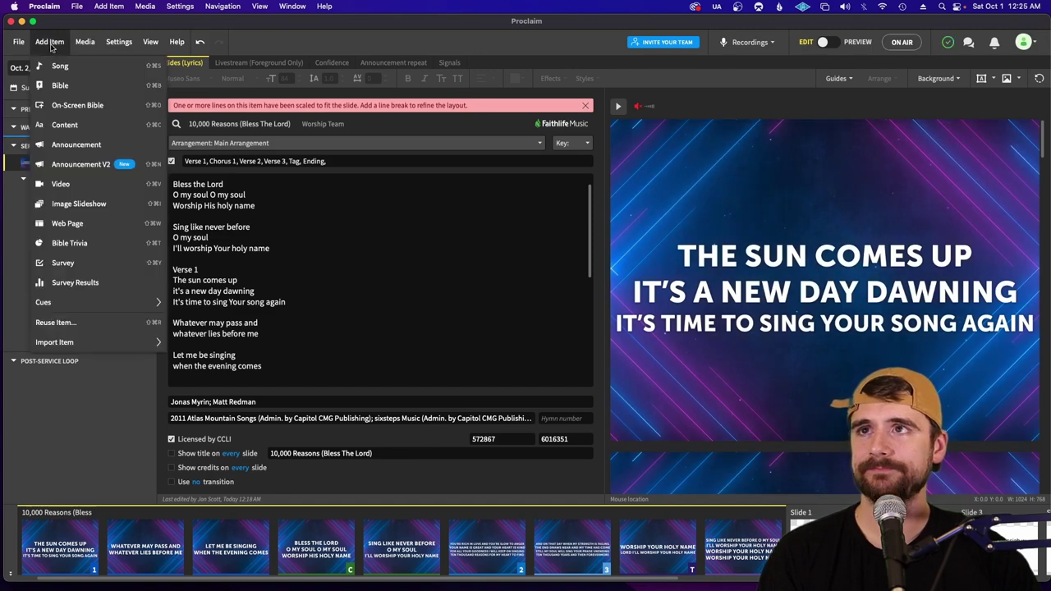
pyautogui.click(78, 184)
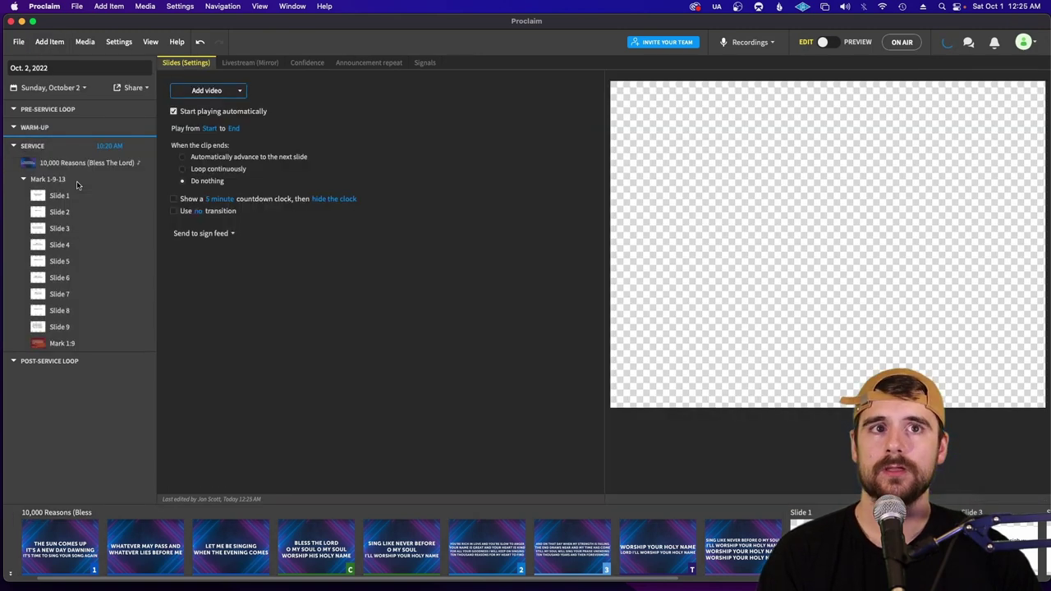
pyautogui.click(239, 93)
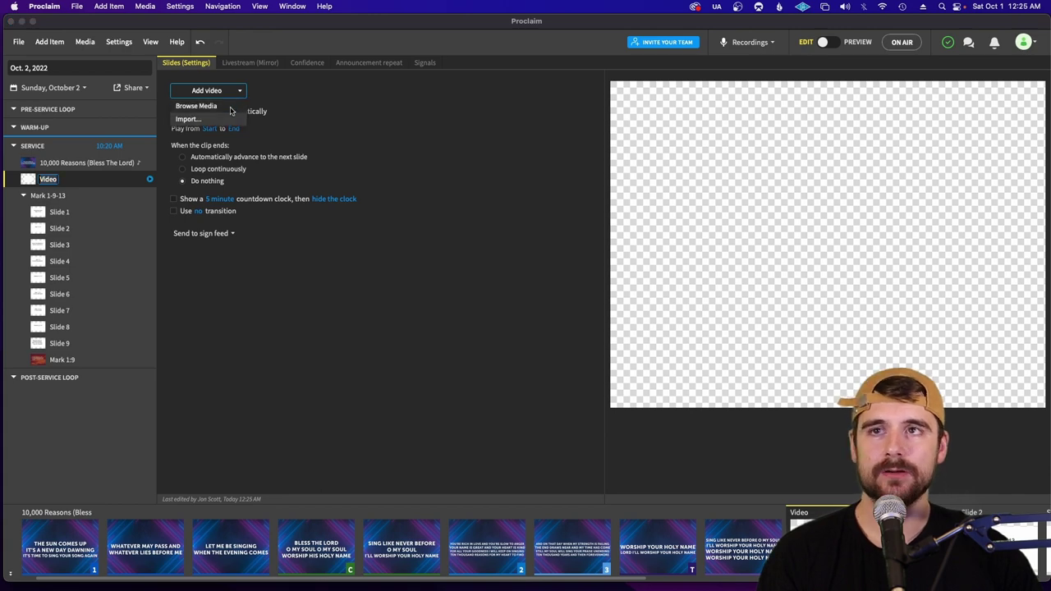
pyautogui.click(197, 106)
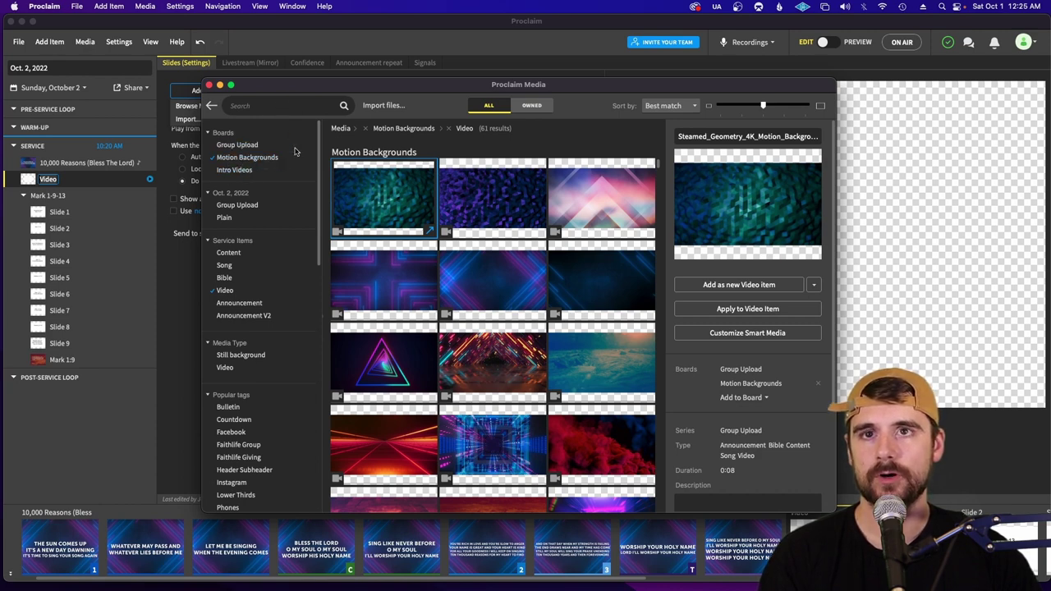
pyautogui.click(244, 170)
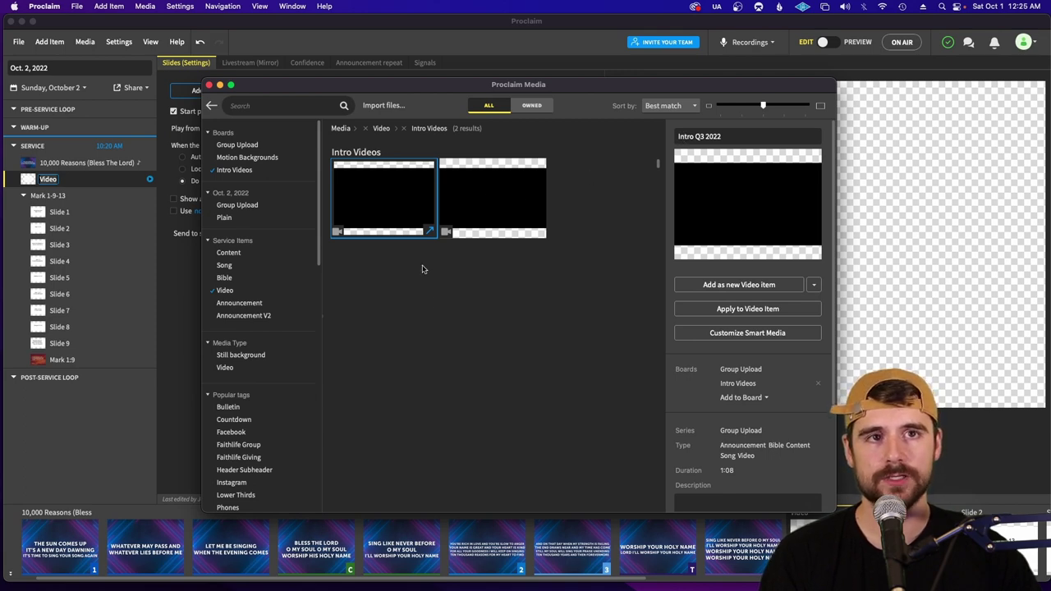
pyautogui.click(741, 309)
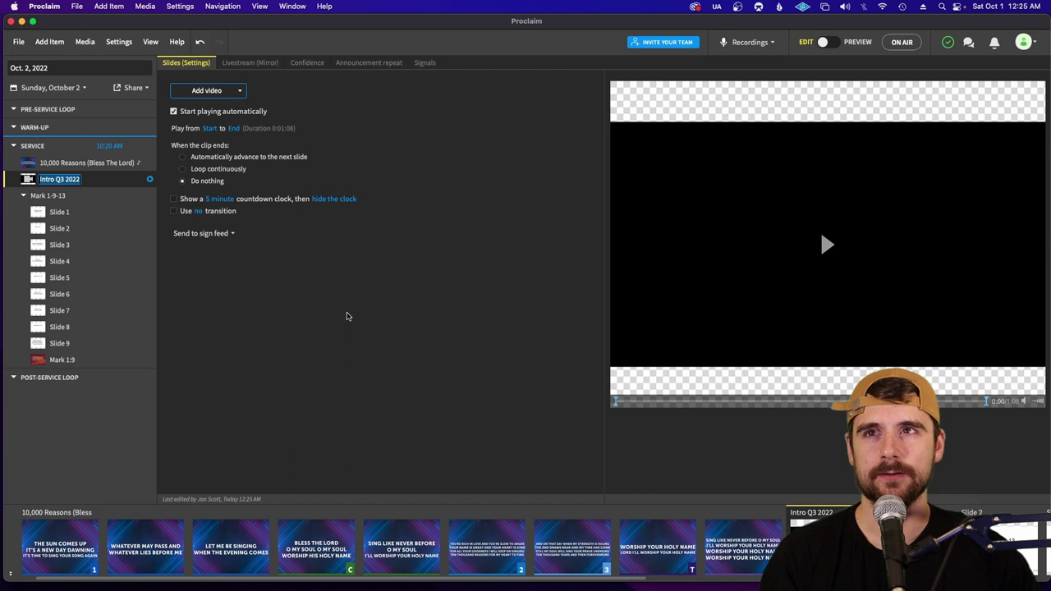
pyautogui.moveTo(122, 179); pyautogui.dragTo(115, 161)
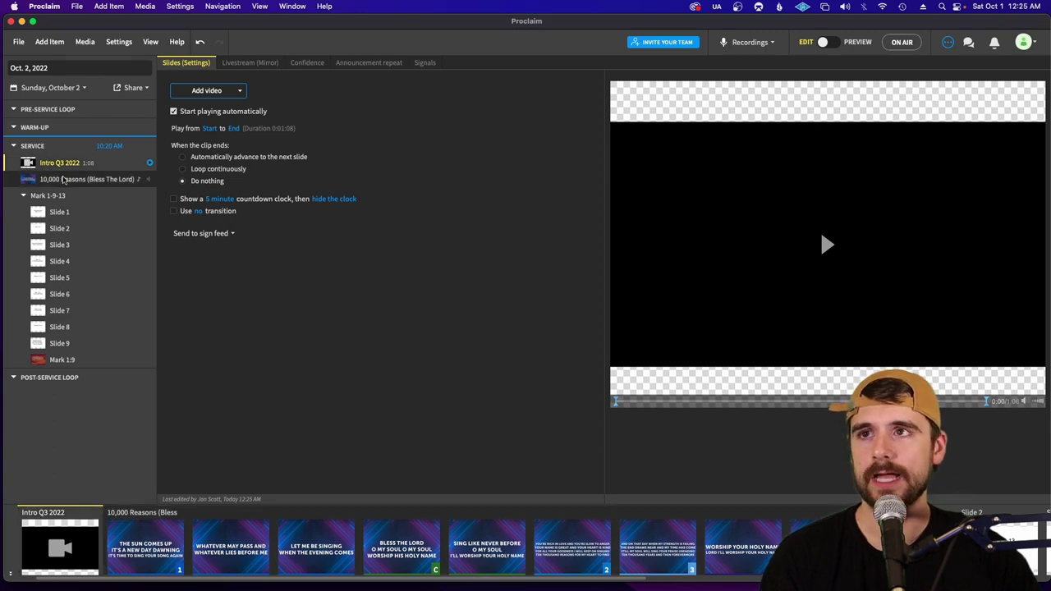
# Put the presentation on air and start it in preview mode with the Intro Q3 2022 video
pyautogui.click(63, 179)
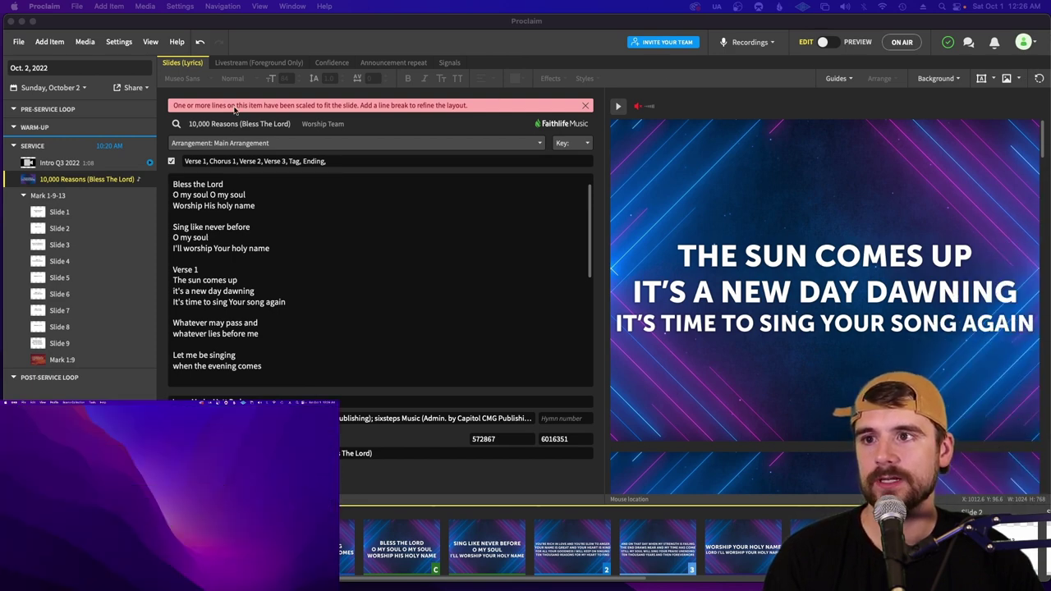
pyautogui.click(106, 360)
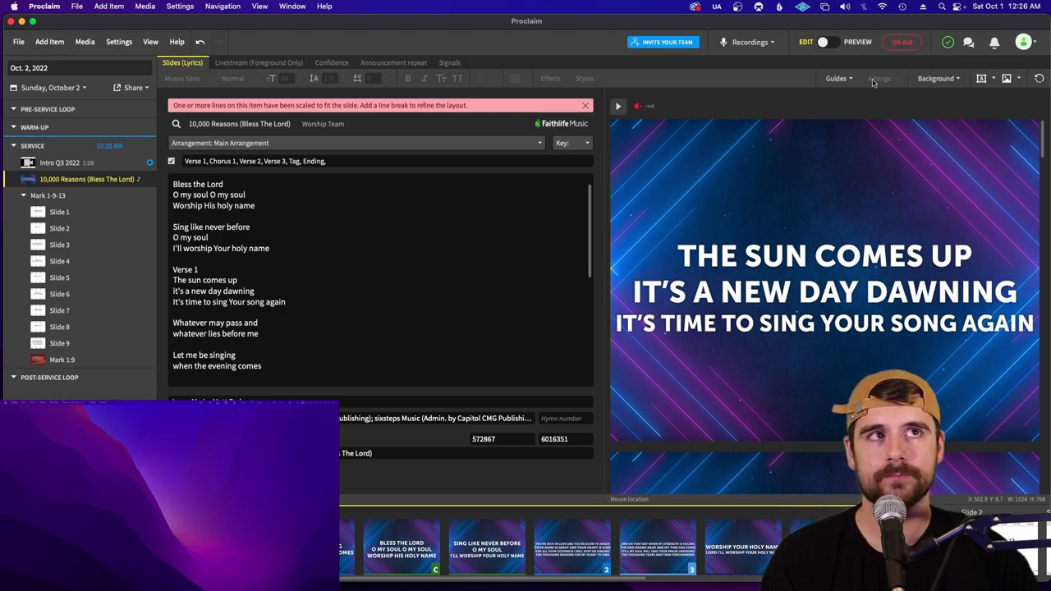
pyautogui.press('F5')
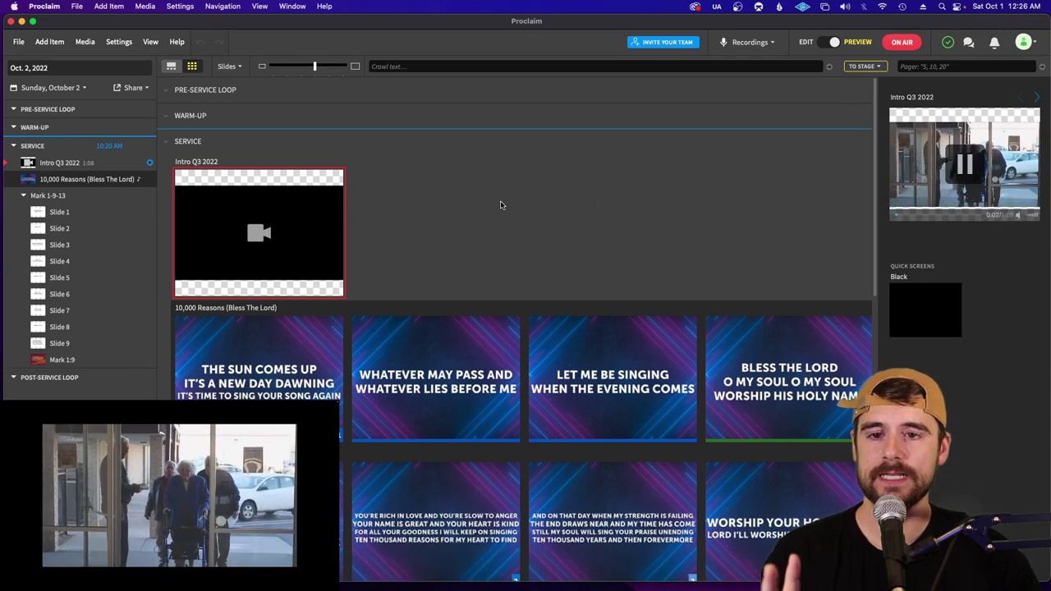
# Present 10,000 Reasons live, advancing from its first slide to the chorus and jumping to the verse 2 slide
pyautogui.click(84, 180)
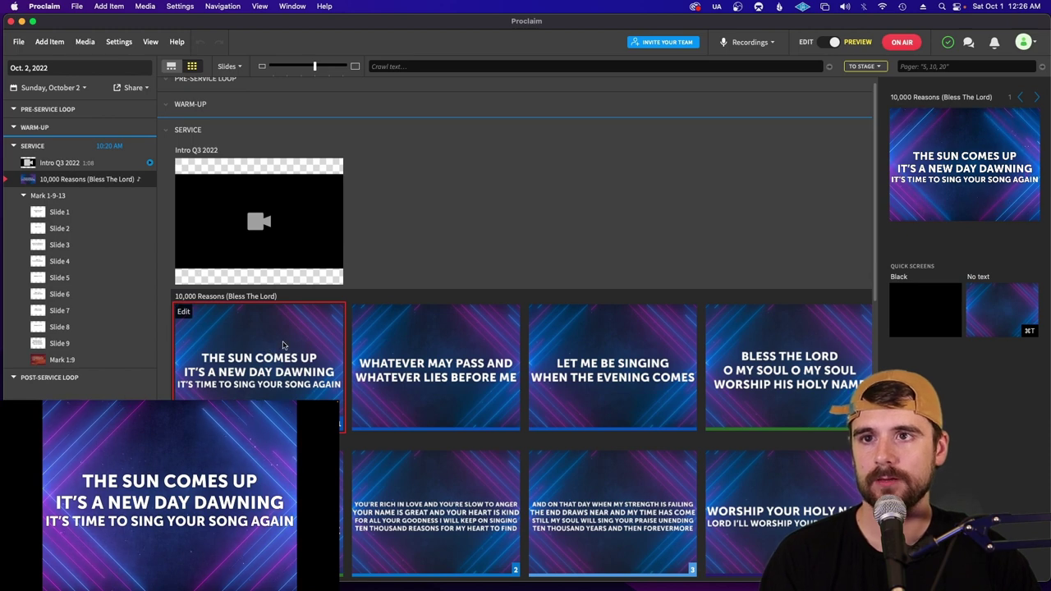
pyautogui.scroll(-3, 345, 328)
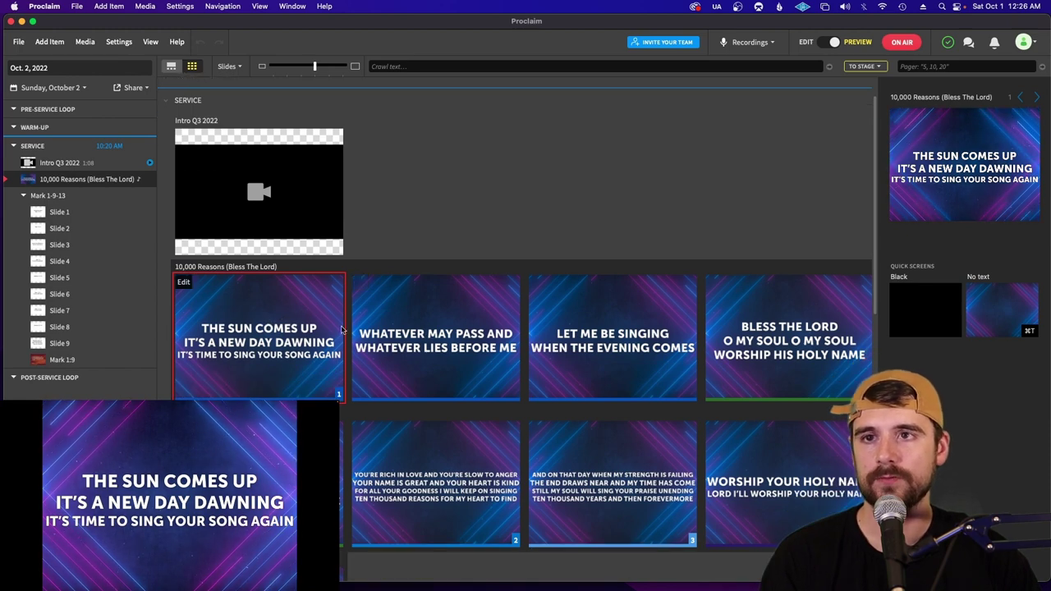
pyautogui.scroll(-3, 320, 303)
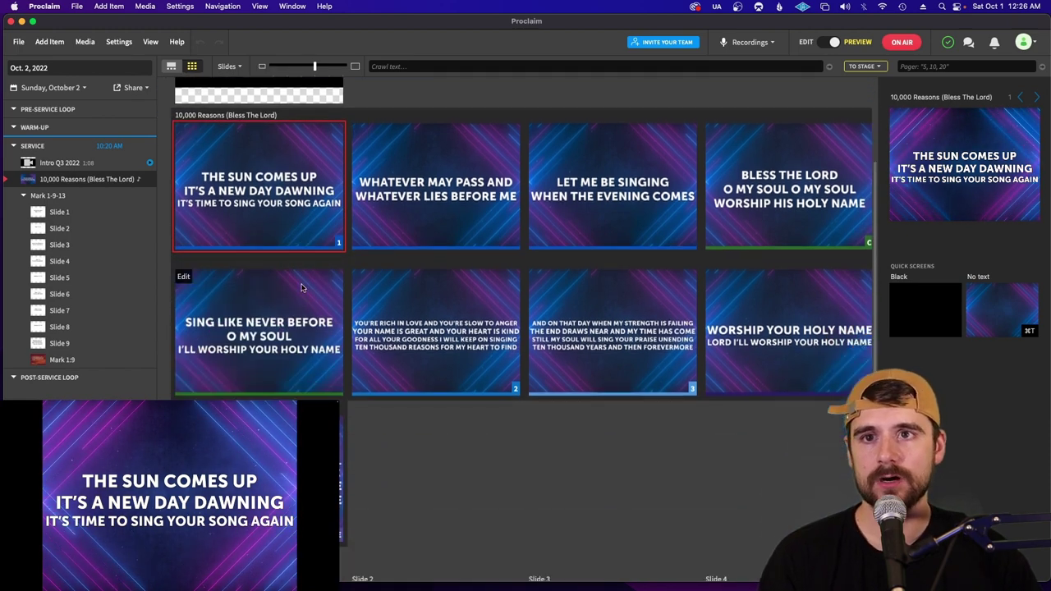
pyautogui.scroll(1, 301, 287)
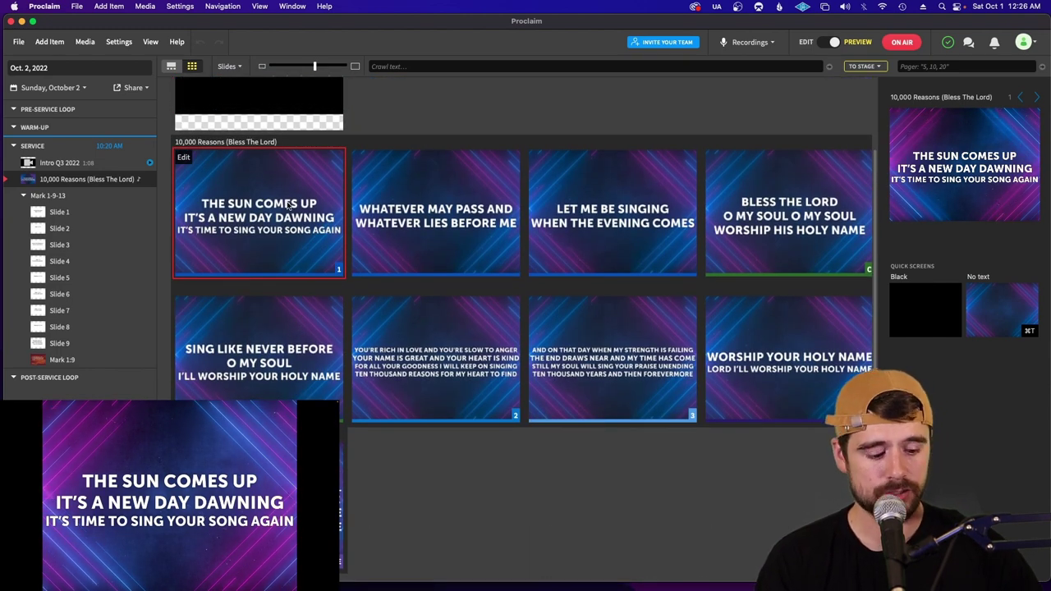
pyautogui.press('Right')
pyautogui.press('Right')
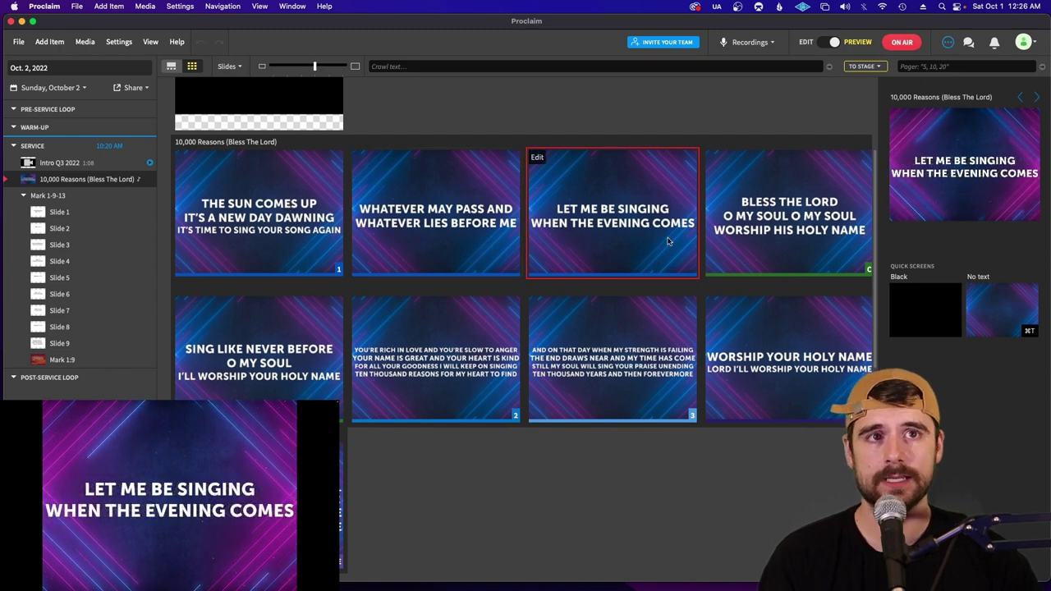
pyautogui.press('Right')
pyautogui.press('Right')
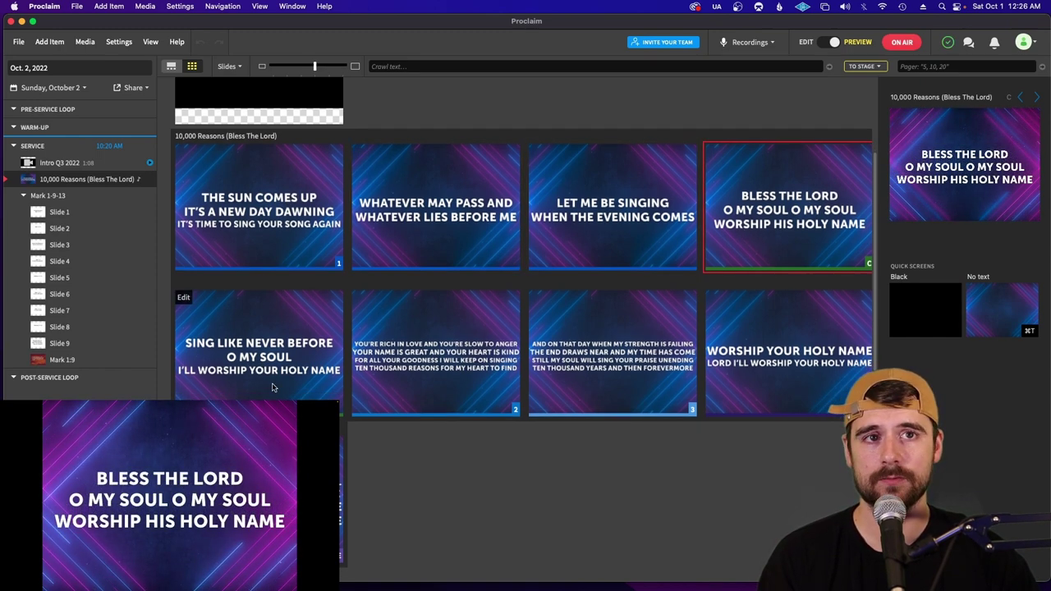
pyautogui.click(444, 343)
# Present the Mark 1-9-13 sermon slides live in order from Slide 1 through Slide 9
pyautogui.scroll(-5, 444, 343)
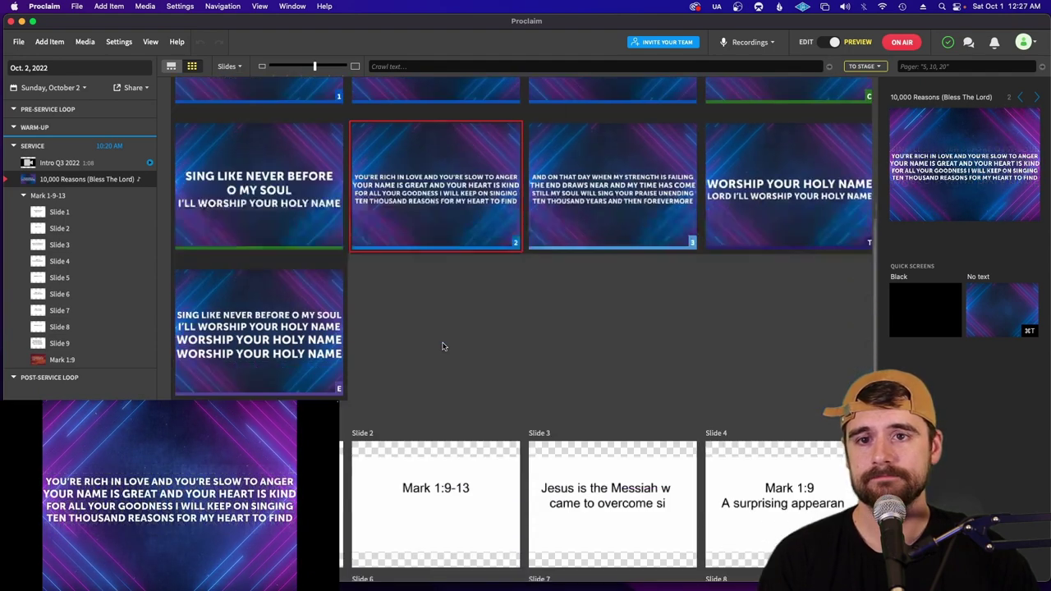
pyautogui.scroll(3, 470, 302)
pyautogui.scroll(-3, 470, 302)
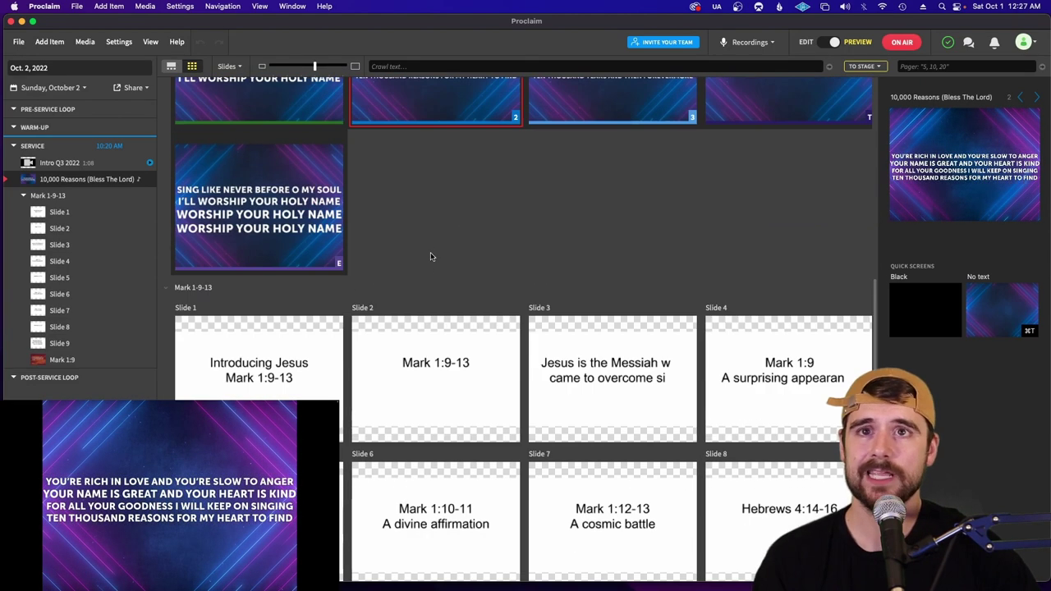
pyautogui.click(306, 249)
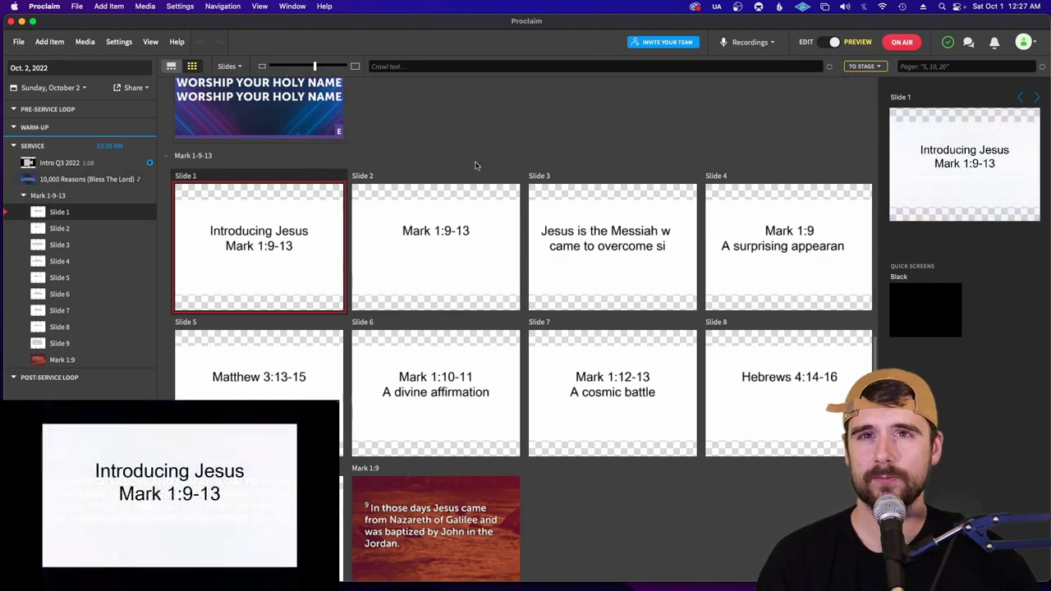
pyautogui.scroll(-2, 462, 263)
pyautogui.scroll(-1, 466, 263)
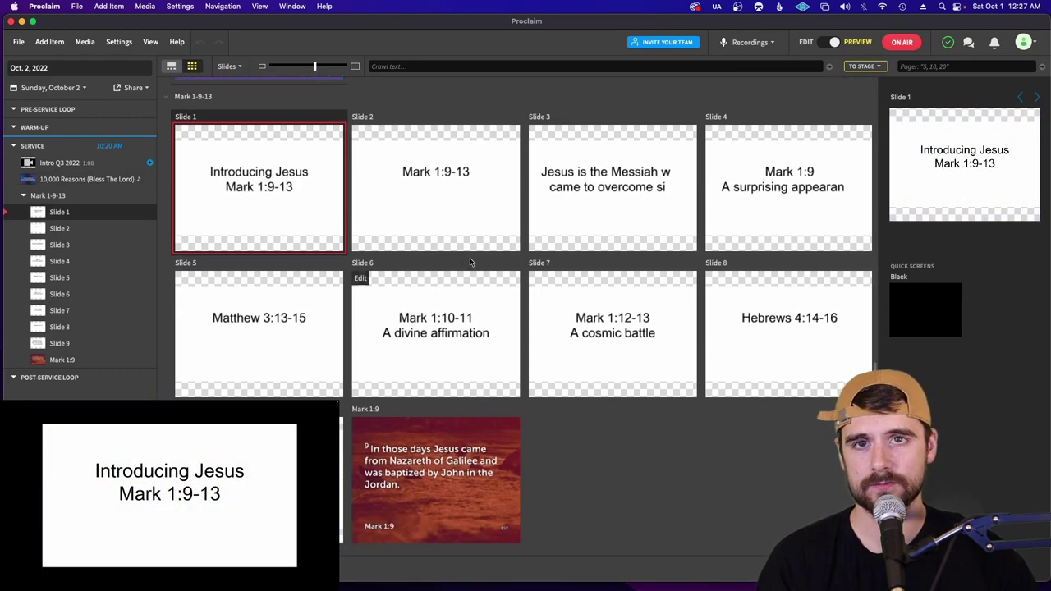
pyautogui.click(429, 224)
pyautogui.click(617, 211)
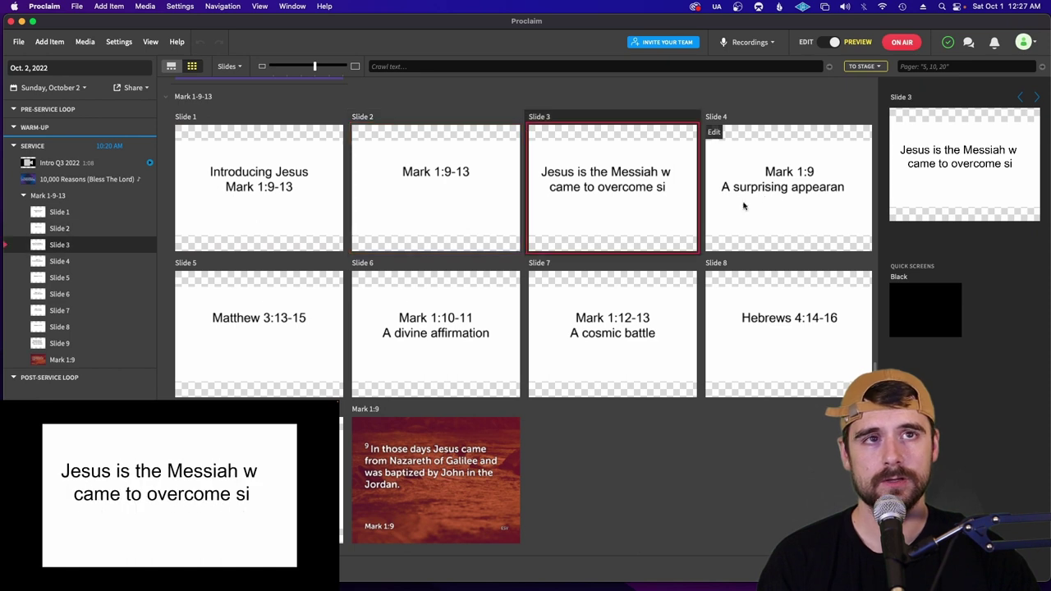
pyautogui.click(762, 202)
pyautogui.click(333, 309)
pyautogui.click(358, 280)
pyautogui.click(624, 305)
pyautogui.click(756, 319)
pyautogui.press('Right')
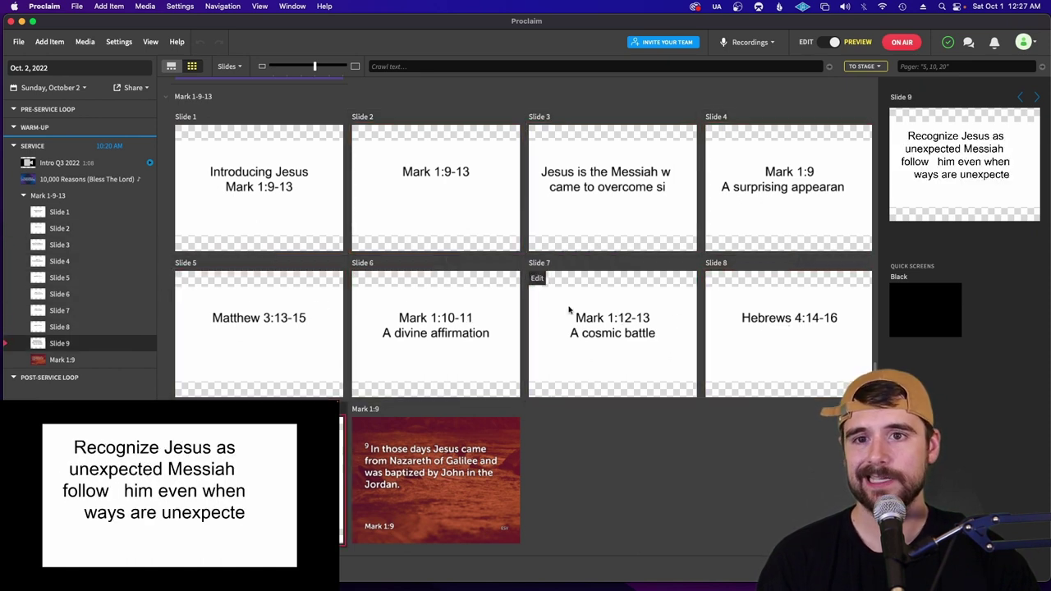
# Show the Mark 1:9 passage live and return to the "Whatever may pass" slide of 10,000 Reasons
pyautogui.click(405, 496)
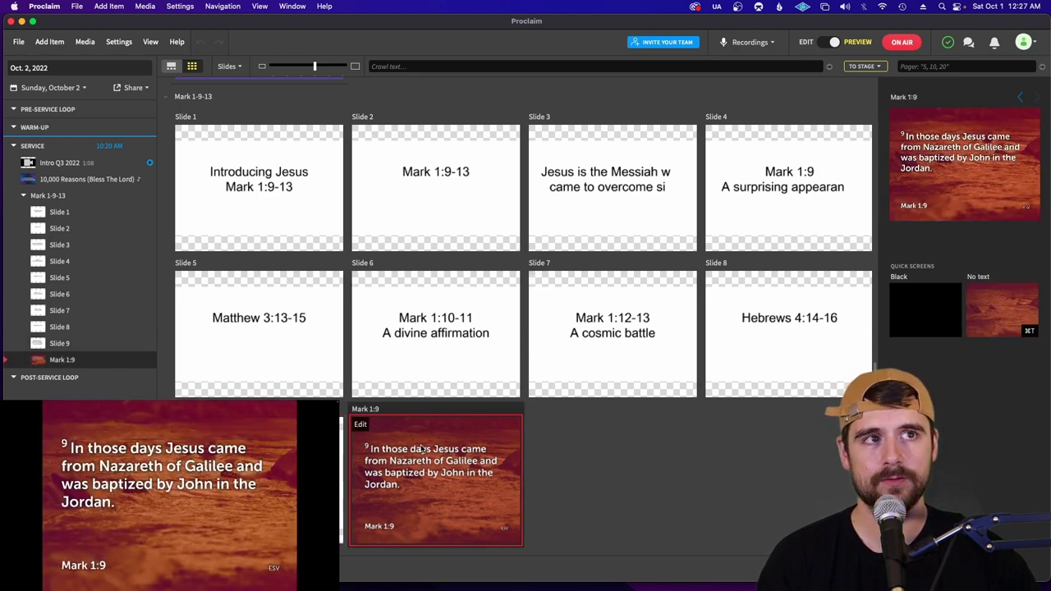
pyautogui.scroll(10, 422, 449)
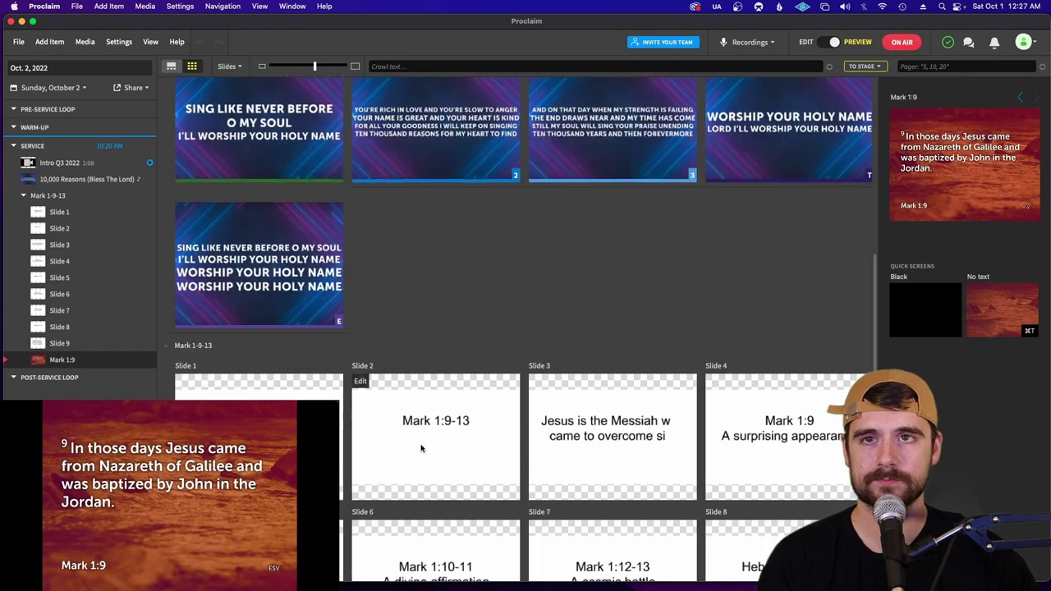
pyautogui.click(423, 213)
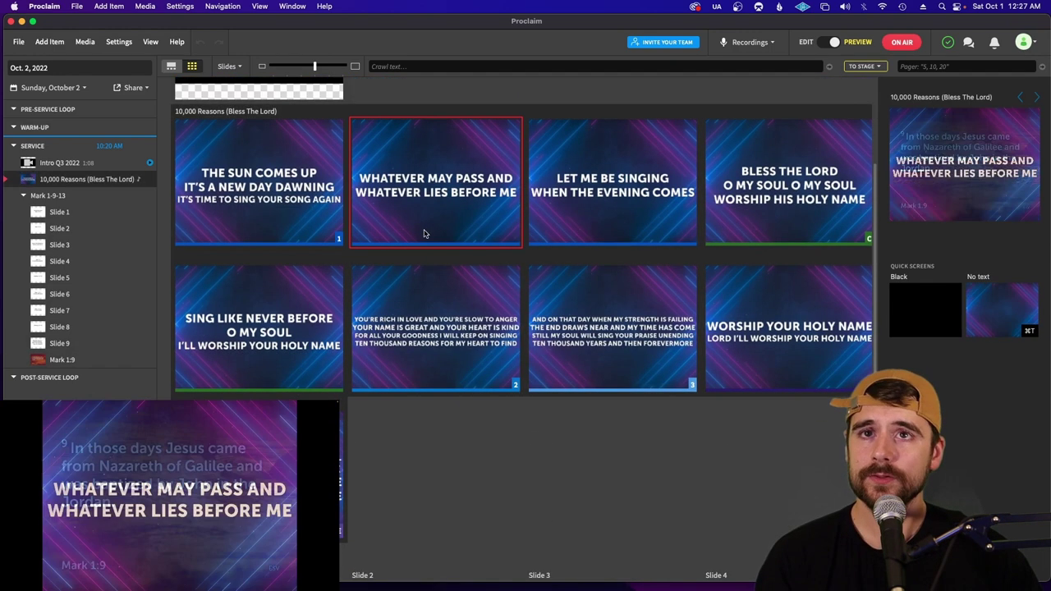
pyautogui.scroll(1, 431, 233)
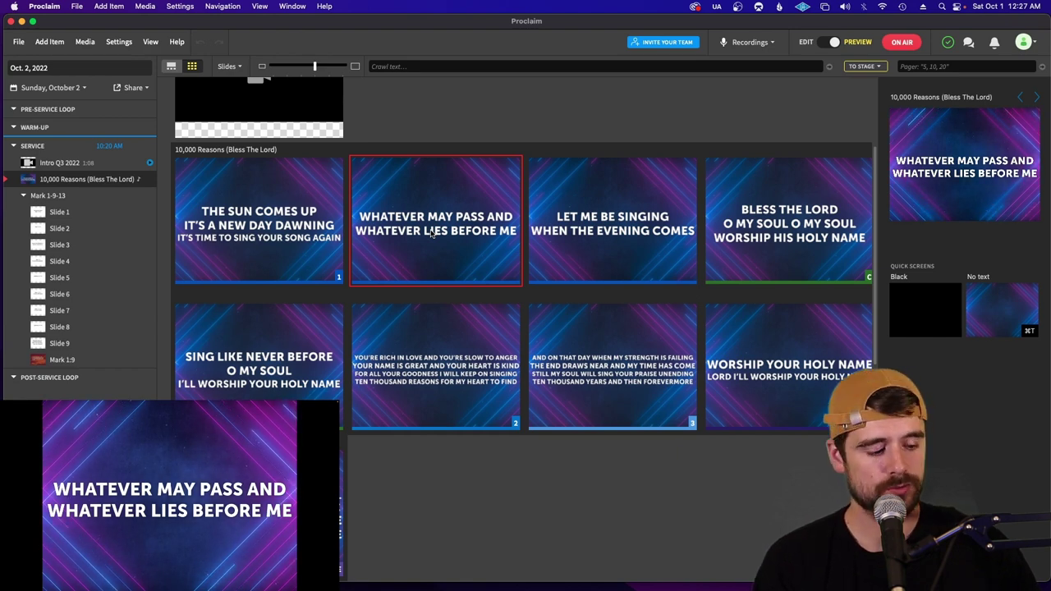
# Present the first slide of 10,000 Reasons live, hide its lyrics to leave only the background, and restore them
pyautogui.click(280, 194)
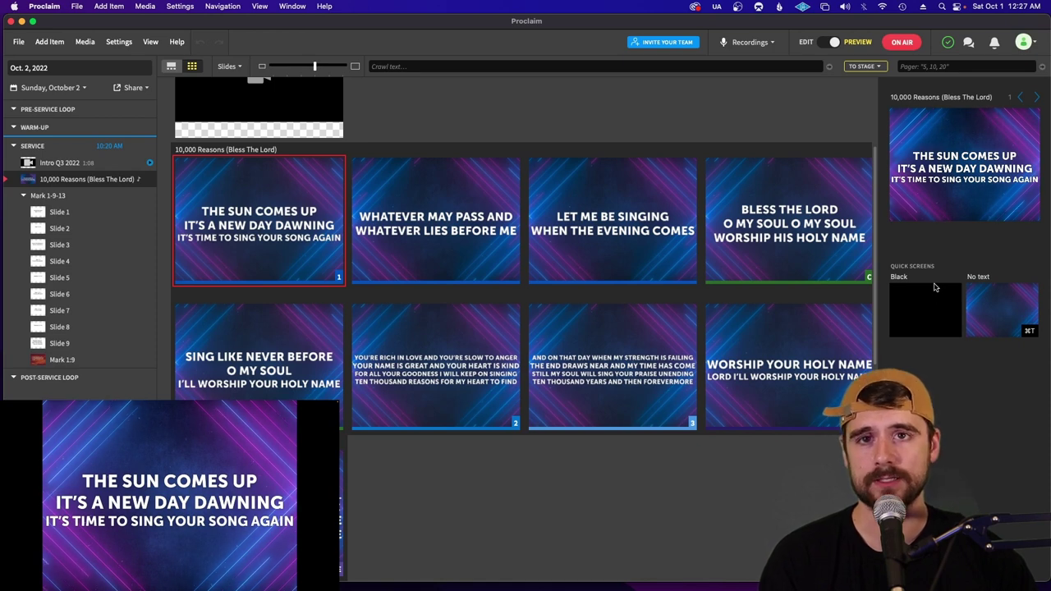
pyautogui.click(992, 308)
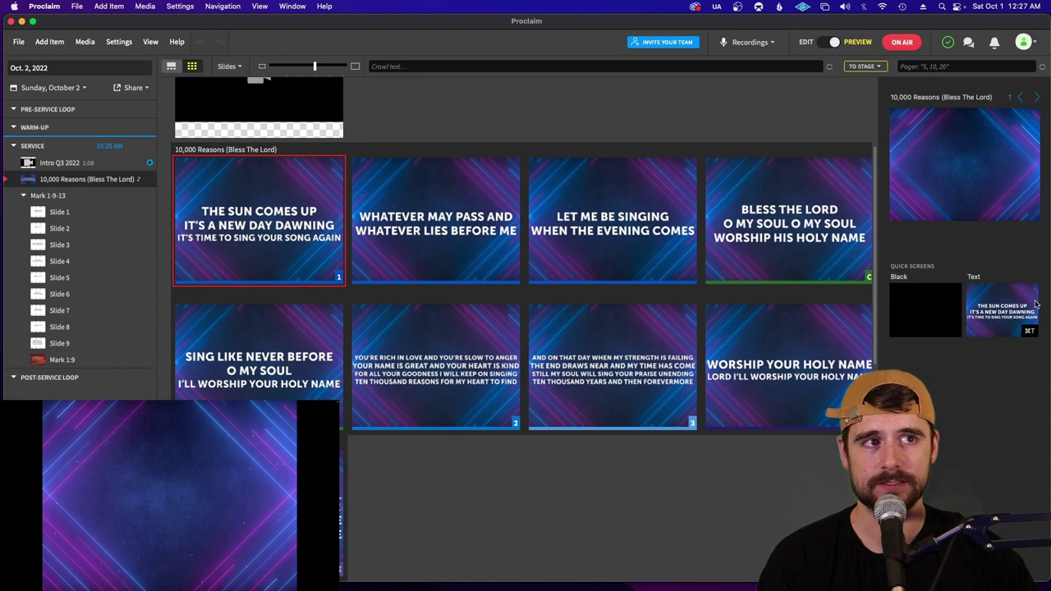
pyautogui.click(991, 320)
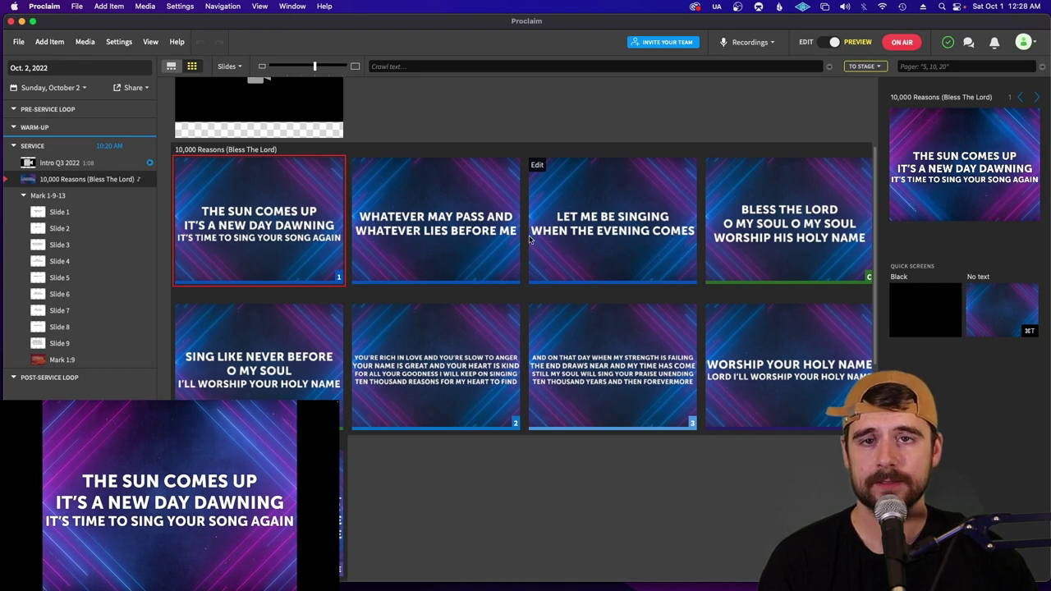
# Black out the live output during 10,000 Reasons and resume with Slide 1 of the Mark 1-9-13 sermon
pyautogui.scroll(-5, 517, 250)
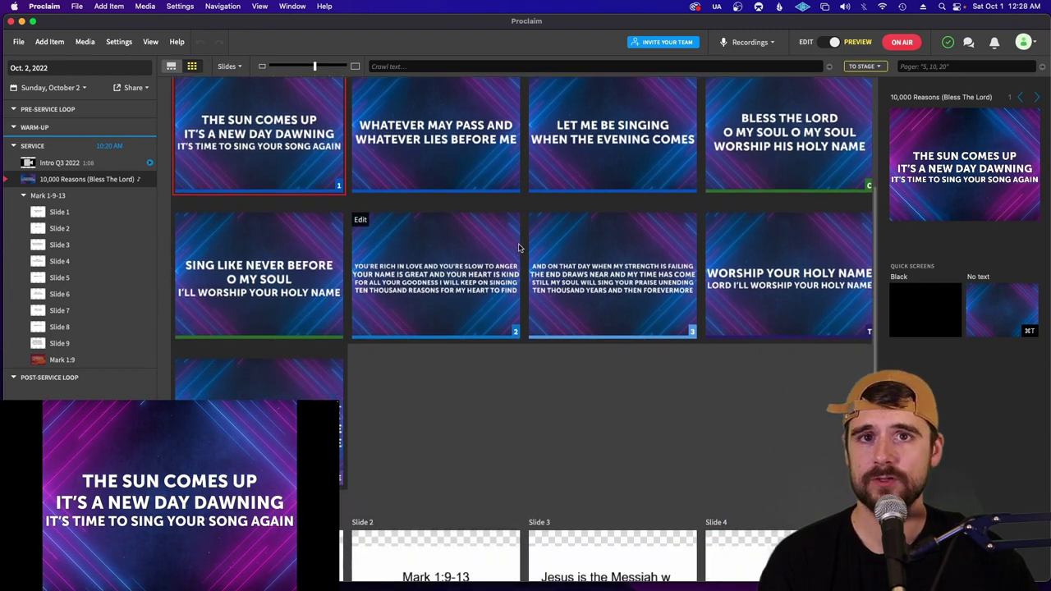
pyautogui.scroll(5, 522, 243)
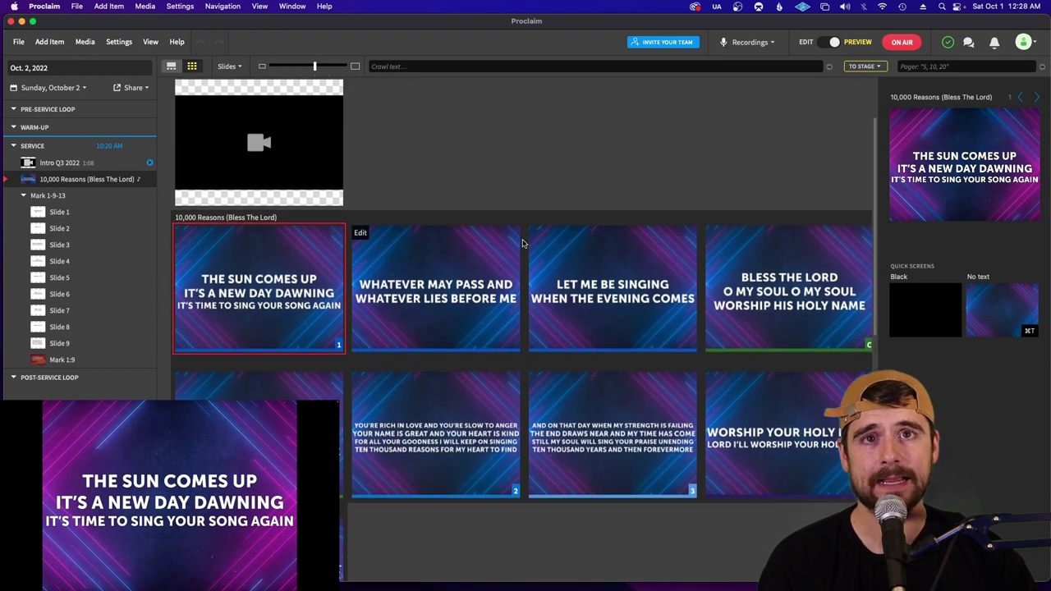
pyautogui.scroll(-5, 476, 233)
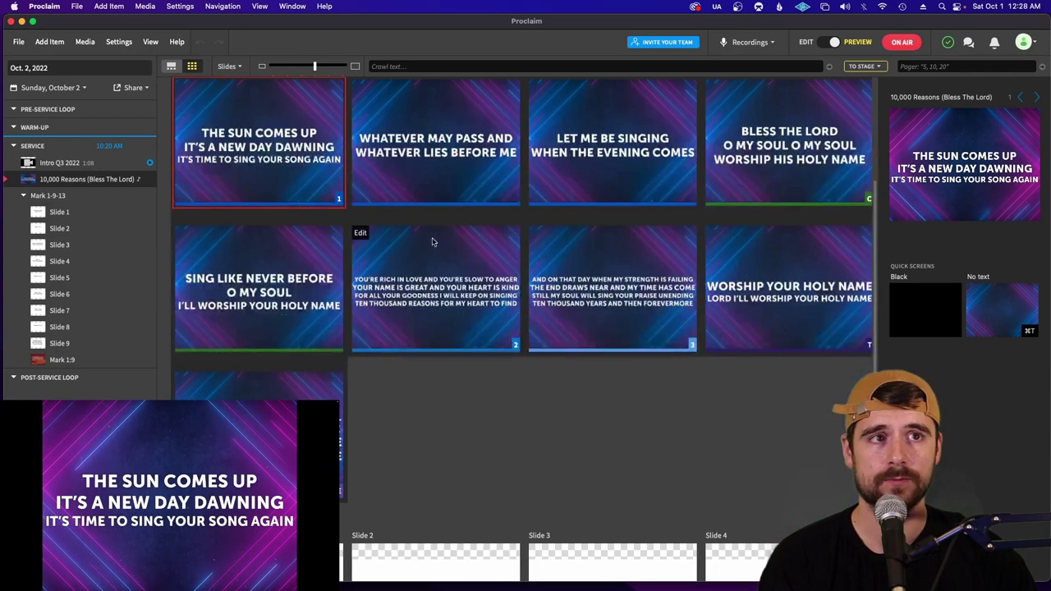
pyautogui.click(952, 320)
pyautogui.scroll(-10, 763, 403)
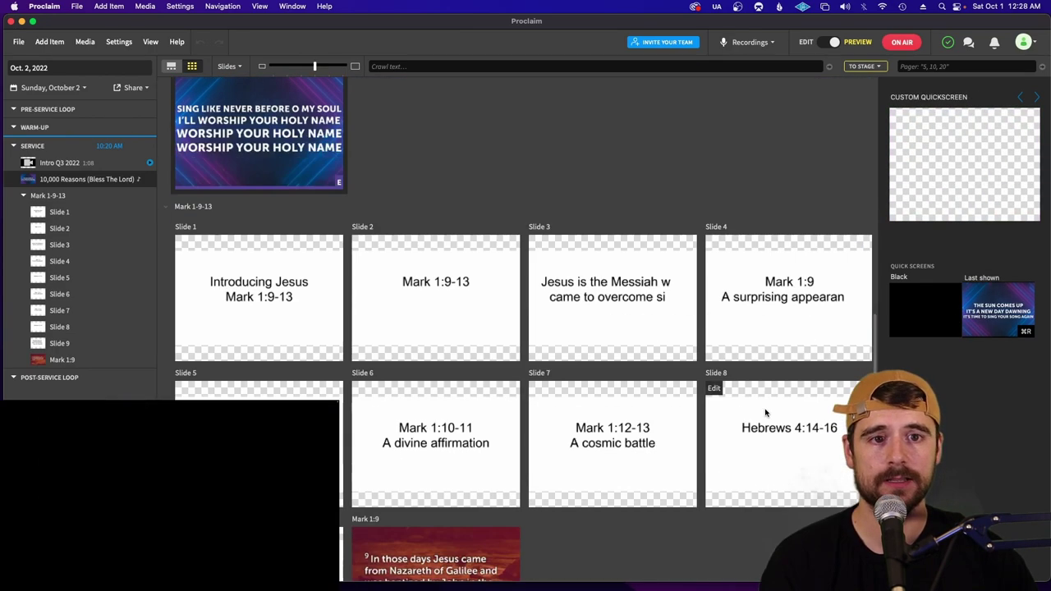
pyautogui.click(303, 201)
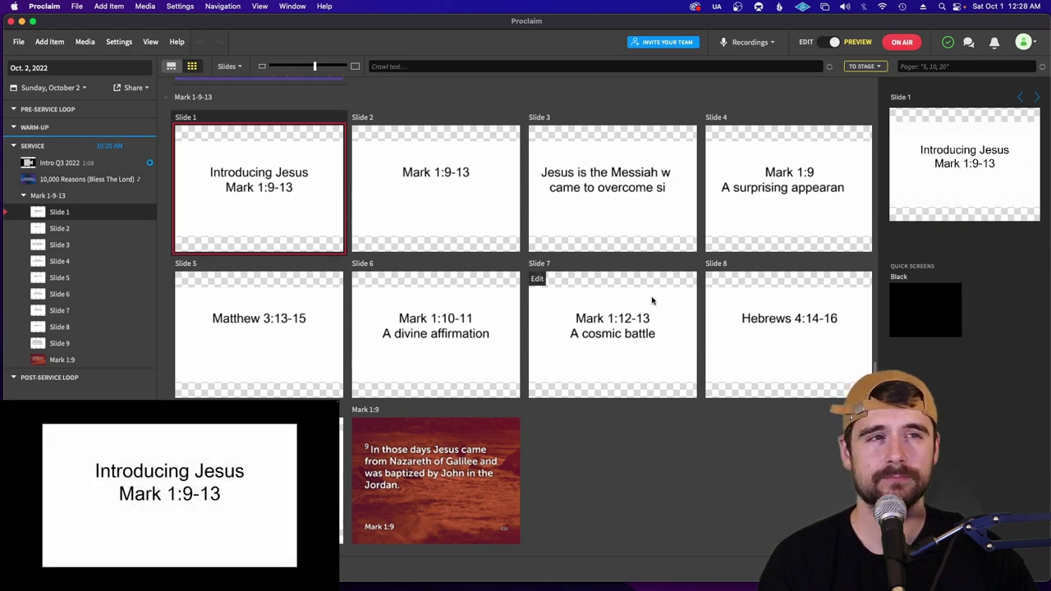
# Black out the live output from Slide 1 and bring back the last shown slide
pyautogui.click(931, 305)
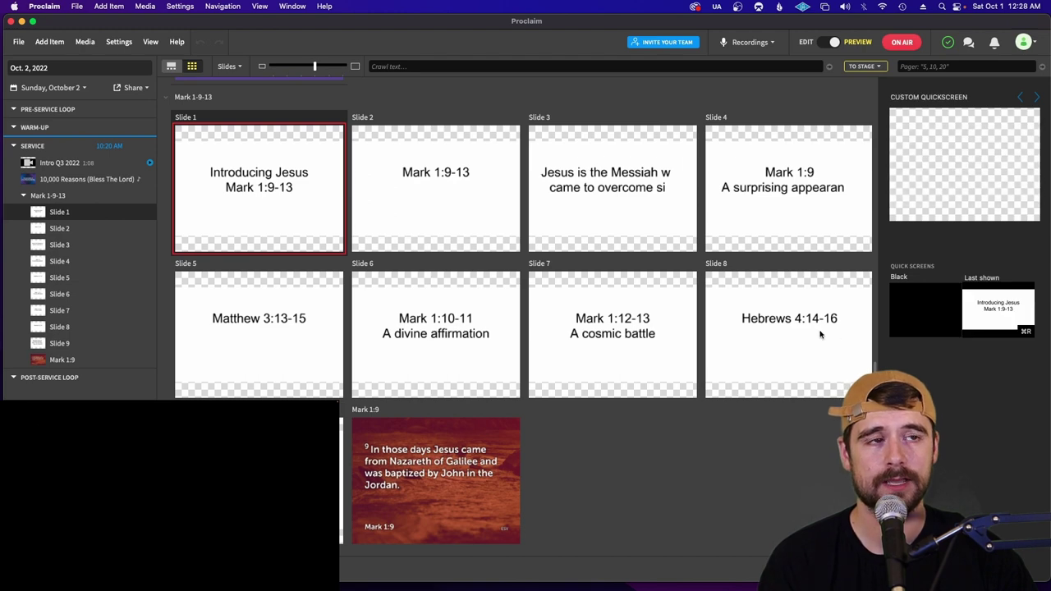
pyautogui.click(975, 325)
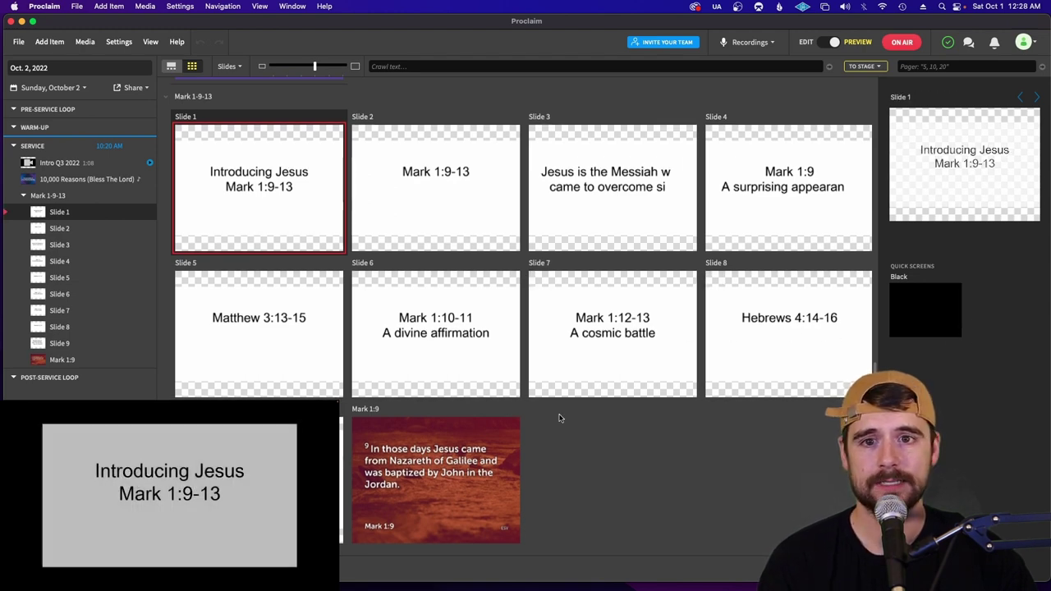
pyautogui.scroll(3, 416, 477)
pyautogui.scroll(2, 416, 477)
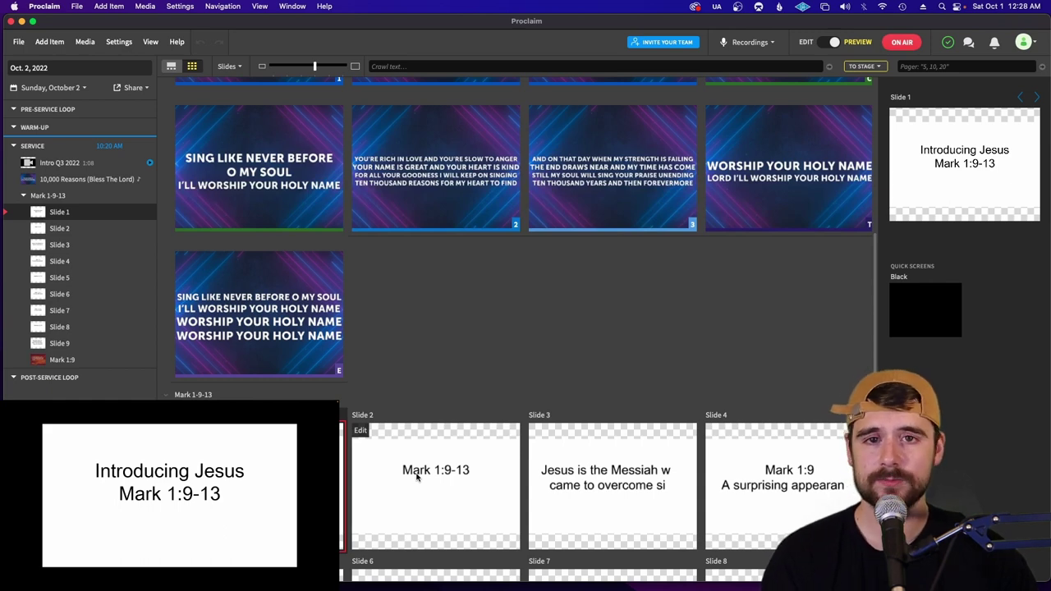
pyautogui.scroll(4, 416, 477)
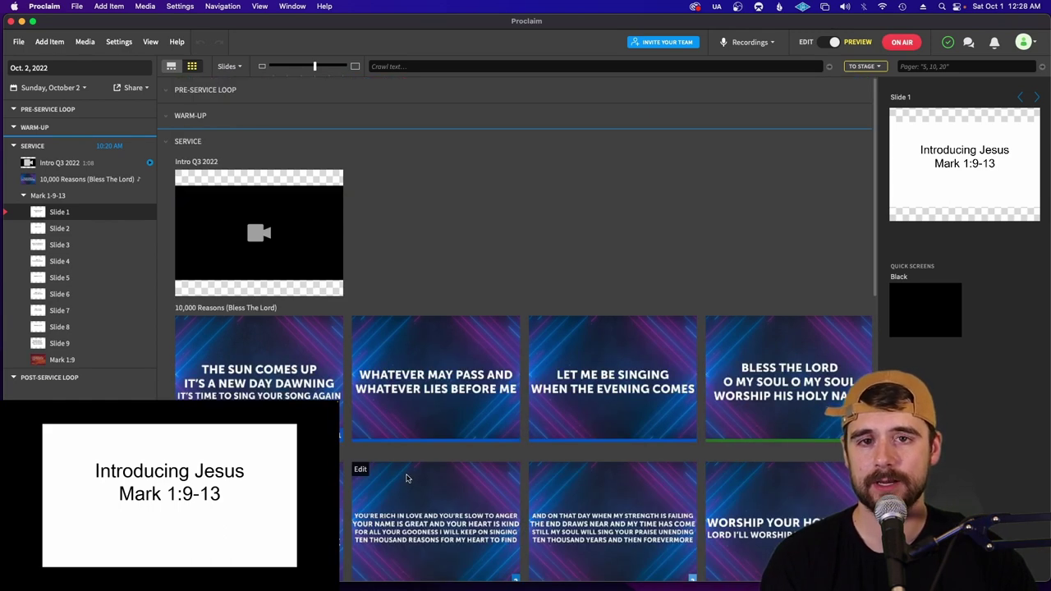